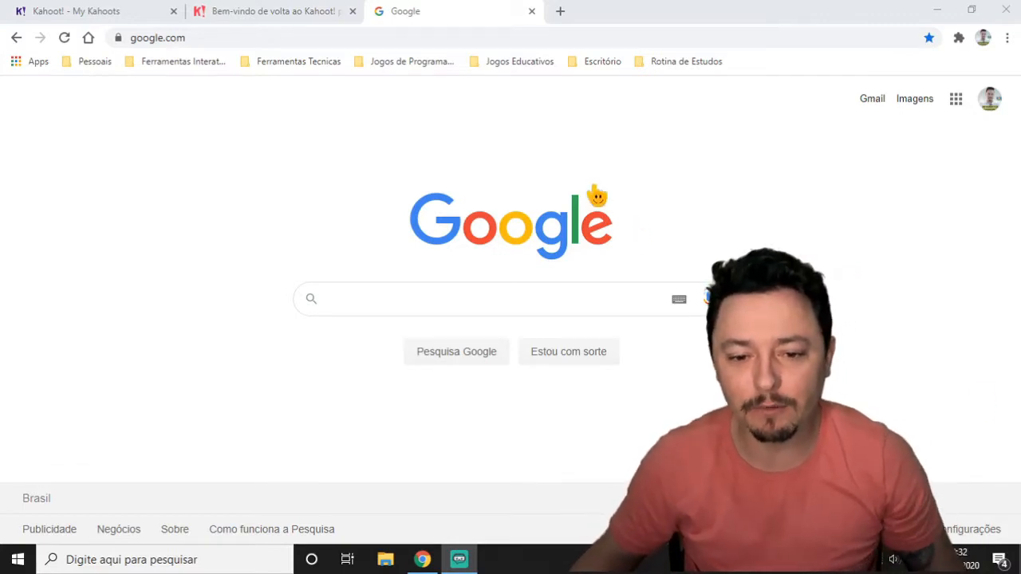
Look over the Kahoot! schools page at kahoot.com, including its address, translation option, footer and header sections
left_click(251, 6)
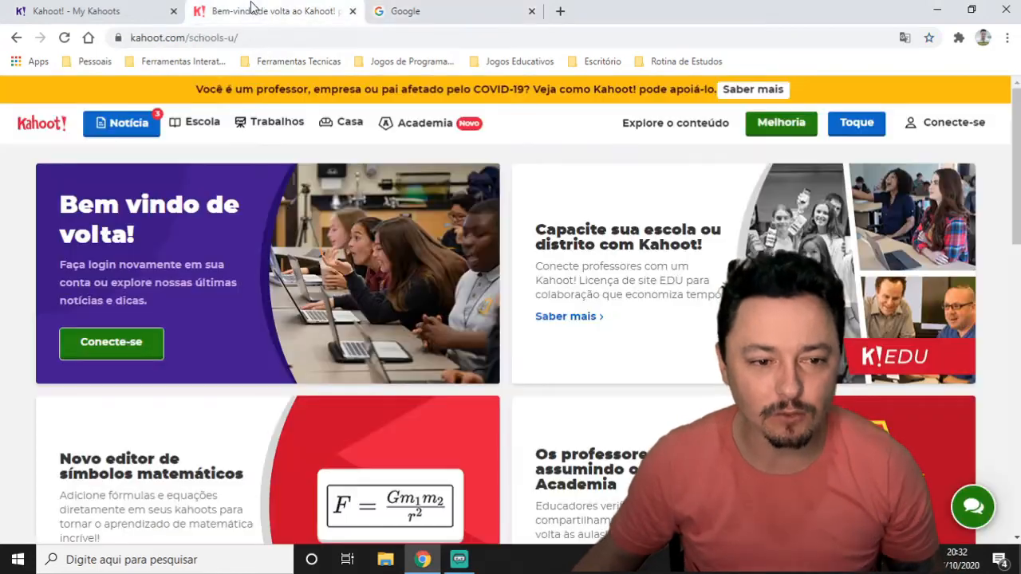
left_click_drag(130, 38, 190, 41)
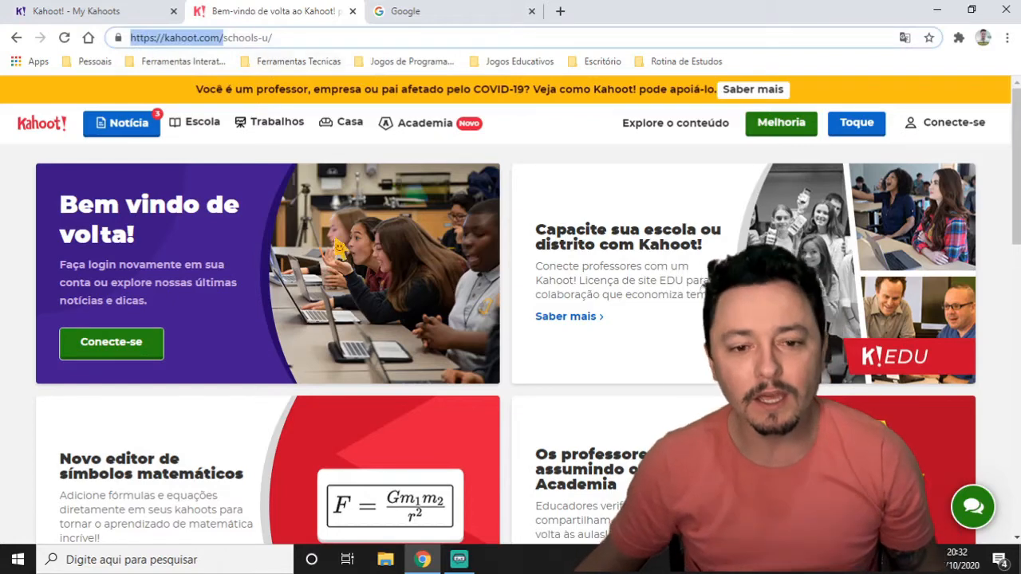
right_click(582, 139)
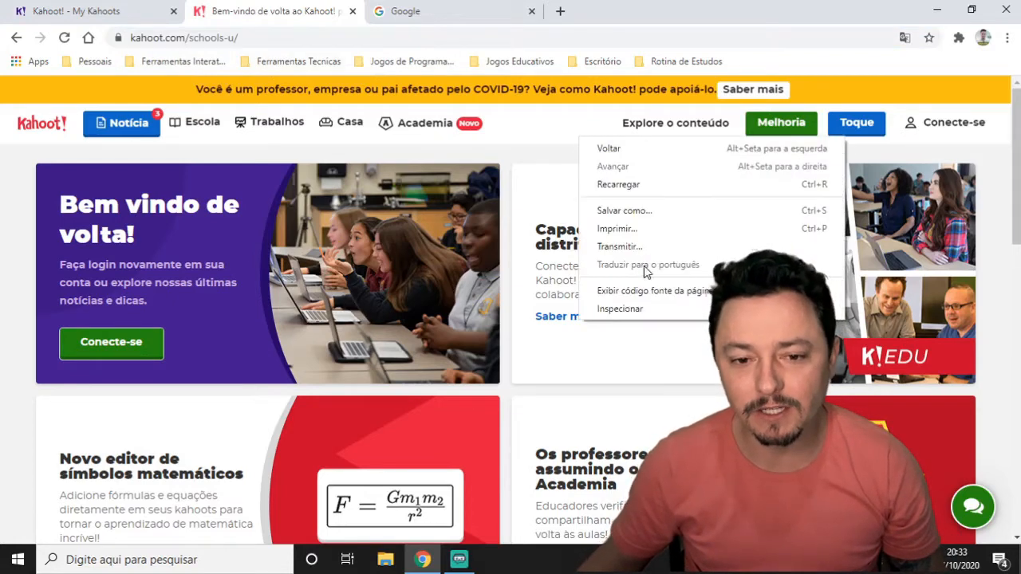
left_click(525, 130)
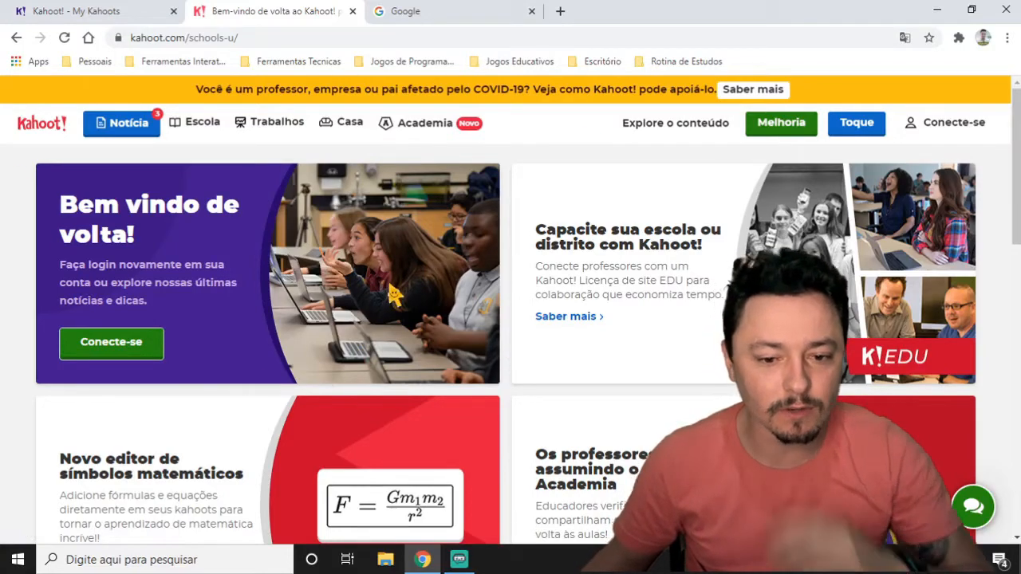
scroll(396, 293, "down", 3)
scroll(485, 308, "down", 10)
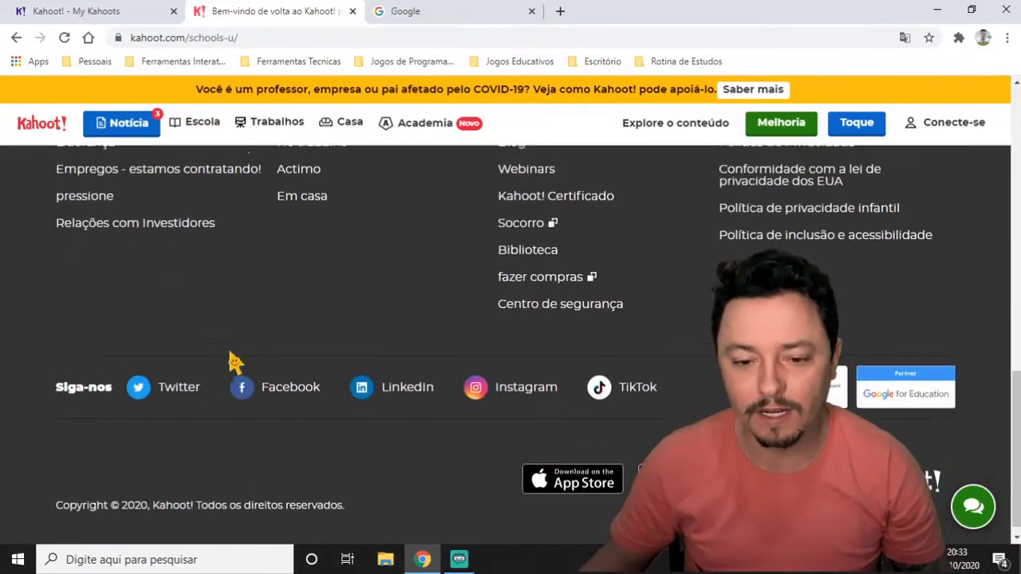
scroll(319, 379, "up", 15)
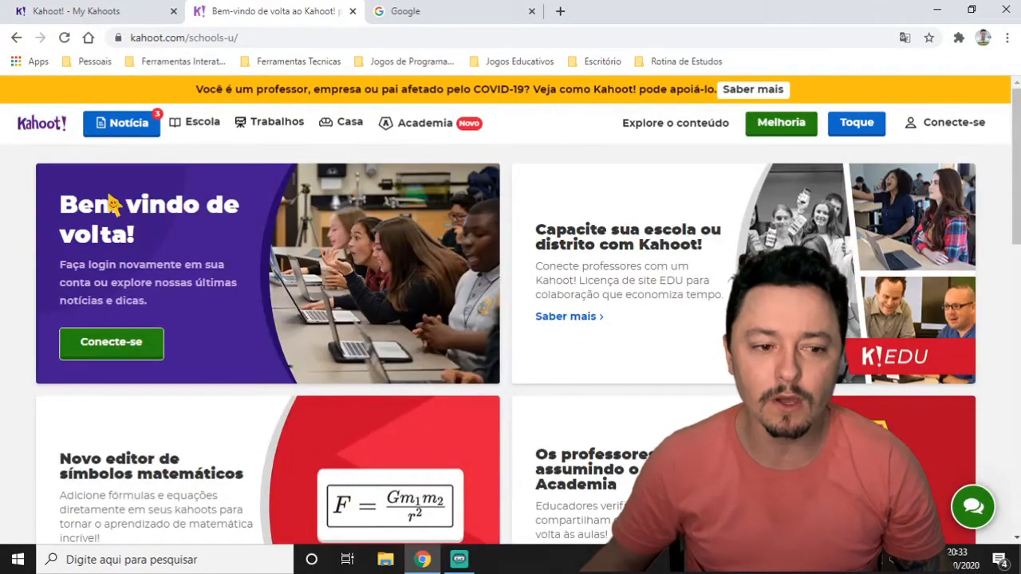
mouse_move(211, 110)
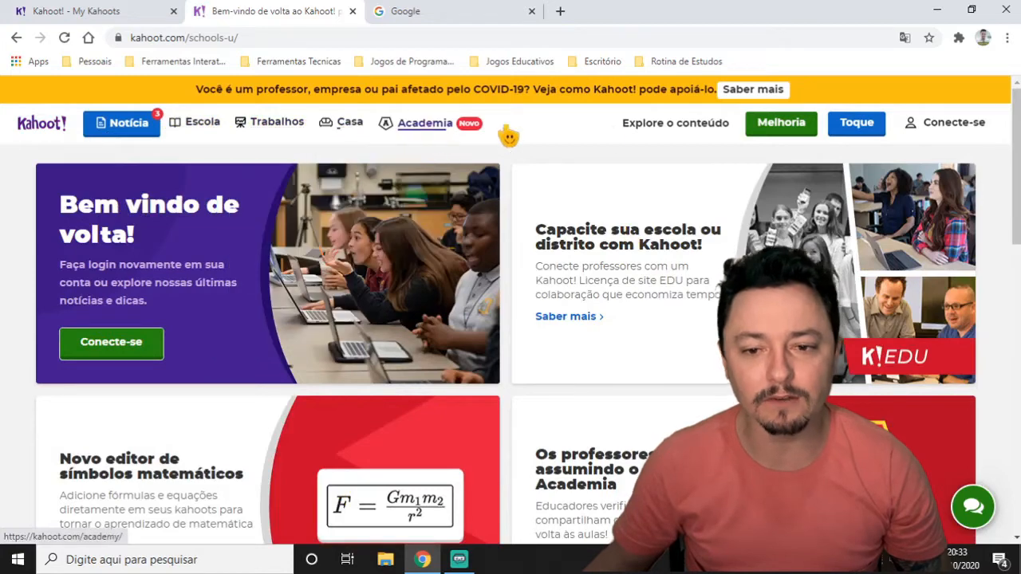
Request the Kahoot! log-in from the schools page and open the Home page of the signed-in account
left_click(951, 127)
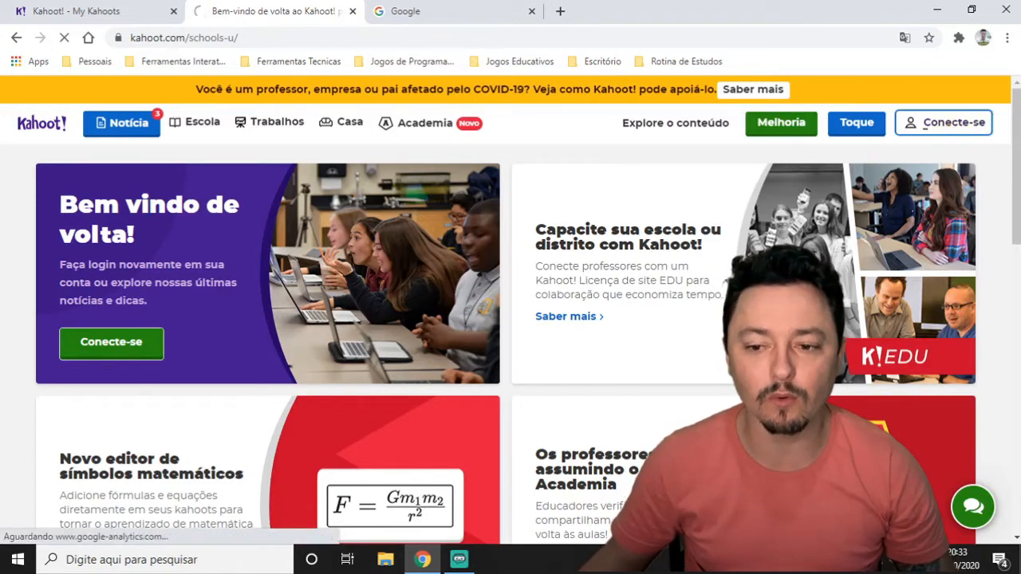
left_click(152, 10)
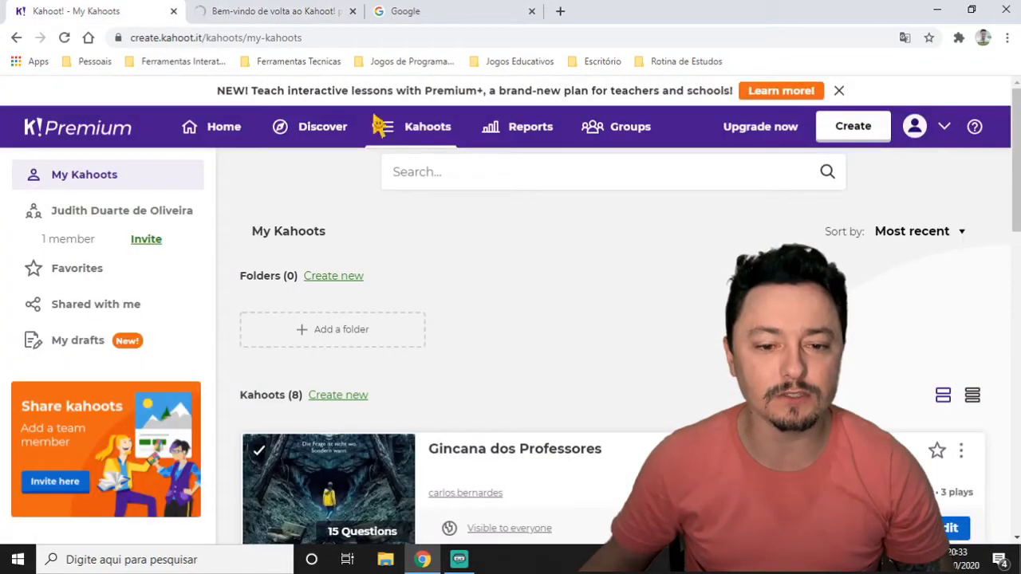
left_click(214, 142)
left_click(247, 6)
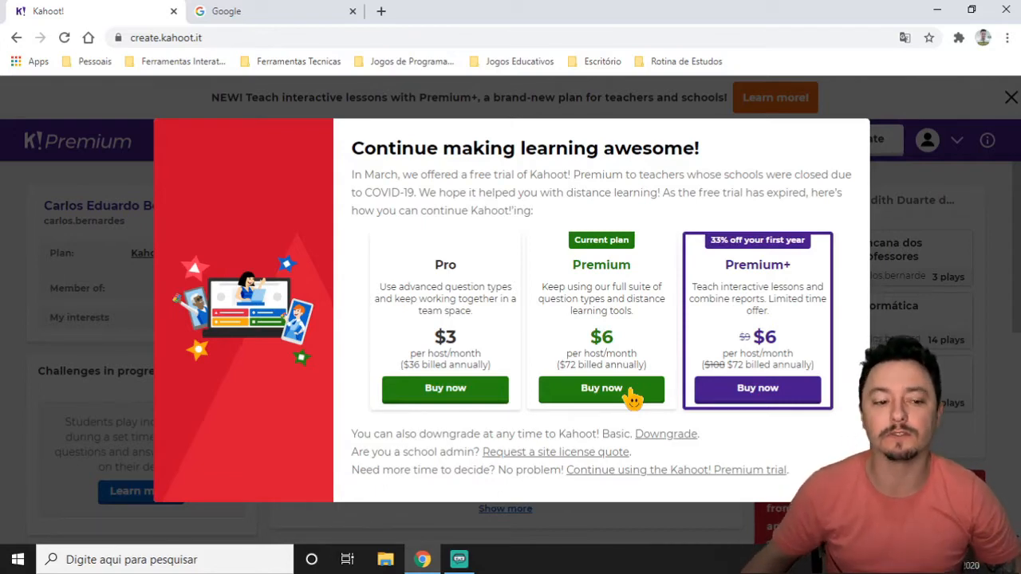
Dismiss the Premium plan offer and translate the Kahoot! Home page into Portuguese
left_click(926, 127)
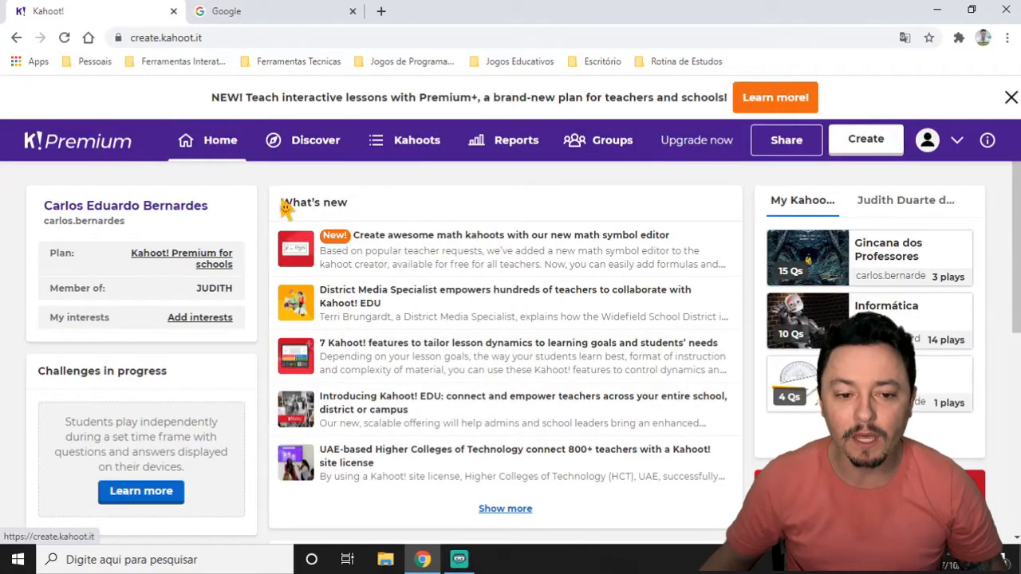
right_click(394, 198)
left_click(422, 324)
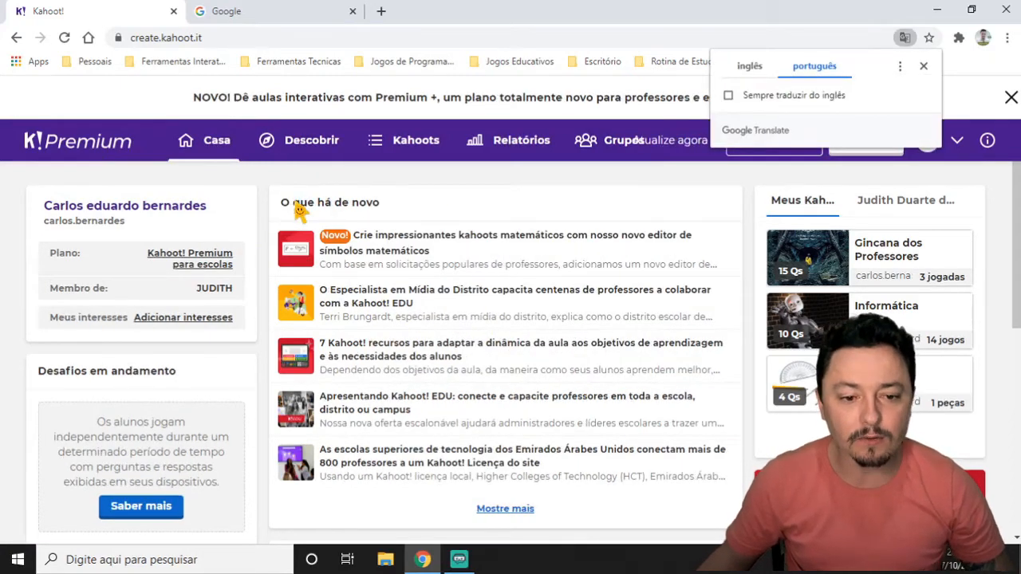
Examine the Home page's news list, top picks, own kahoots and latest reports
left_click_drag(295, 205, 380, 204)
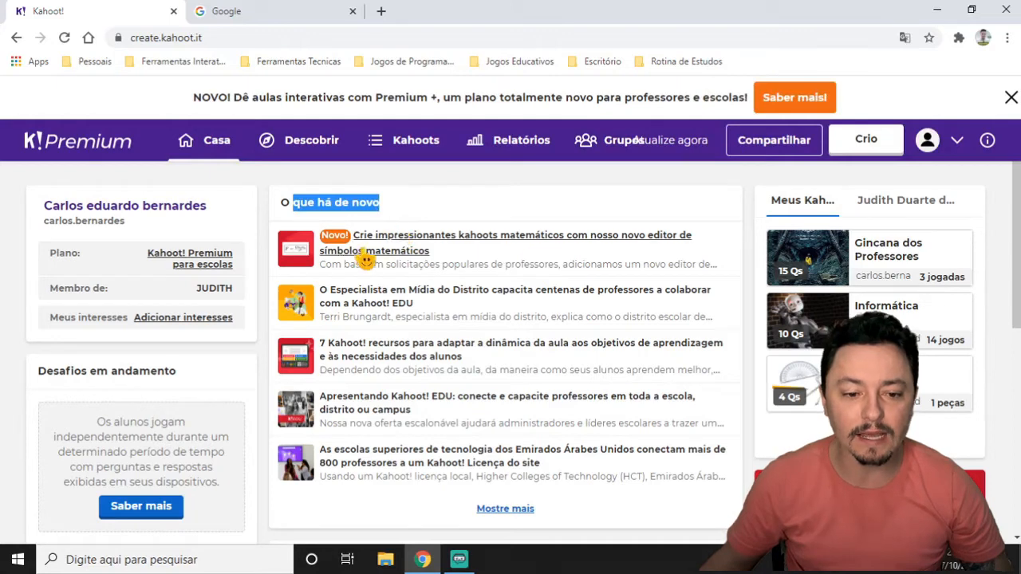
scroll(399, 394, "down", 1)
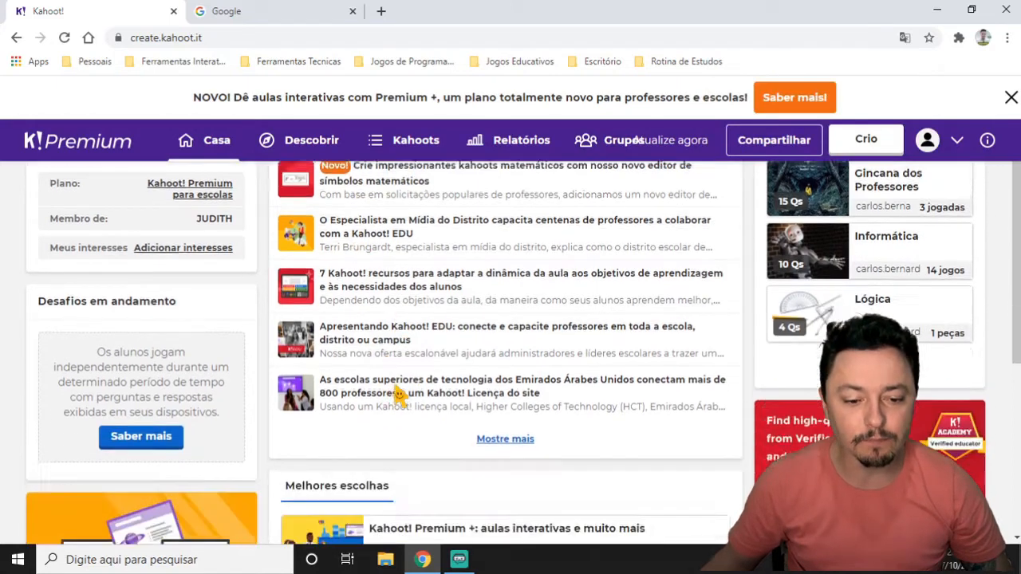
scroll(447, 386, "down", 2)
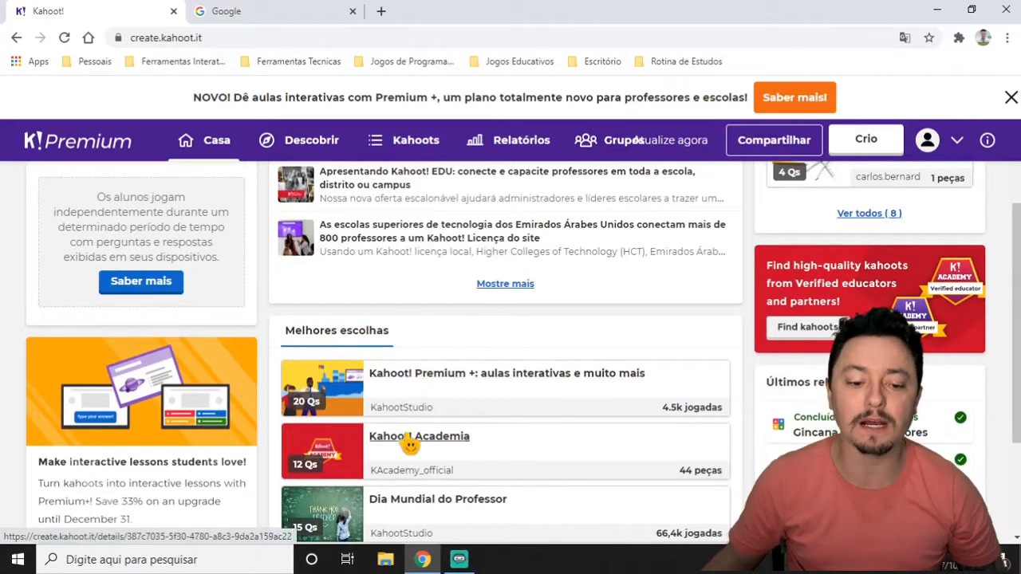
scroll(409, 445, "down", 2)
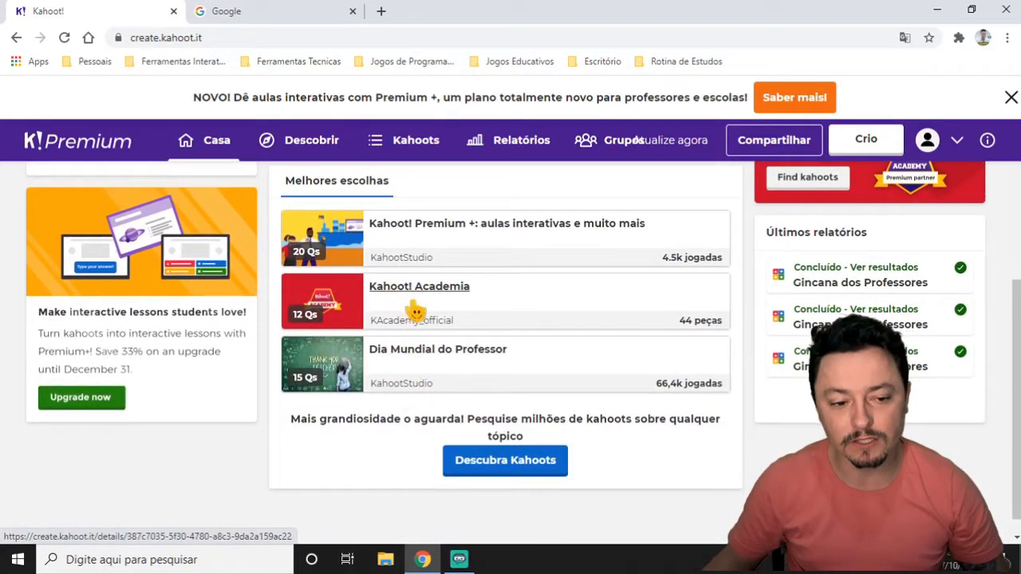
scroll(414, 311, "up", 1)
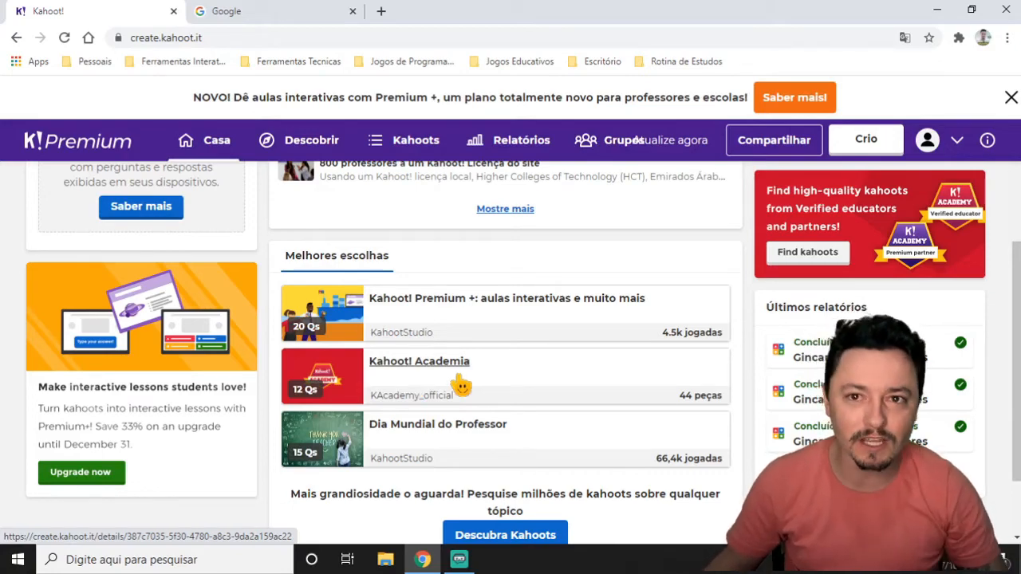
scroll(419, 395, "down", 2)
scroll(391, 395, "up", 5)
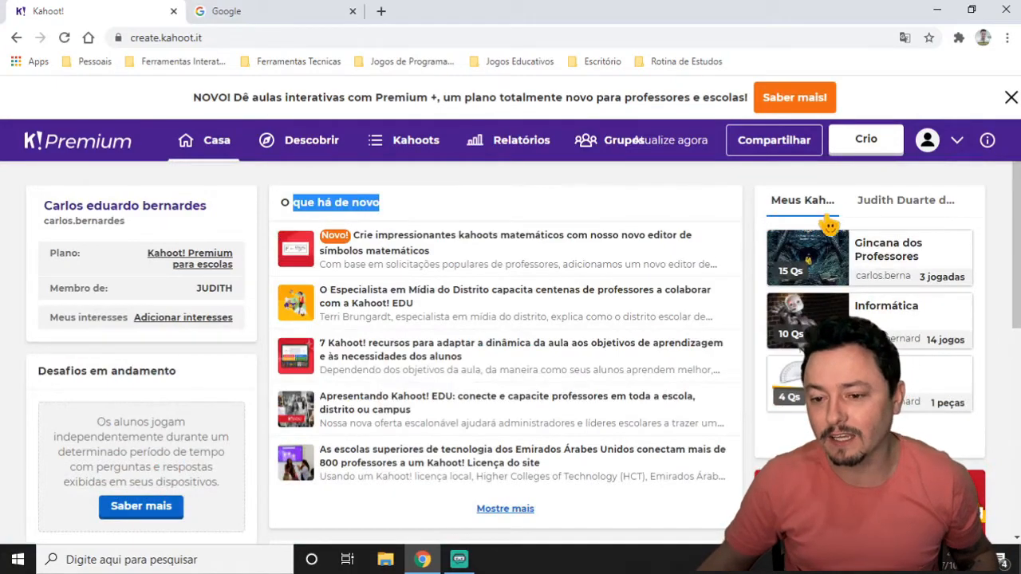
scroll(890, 246, "down", 1)
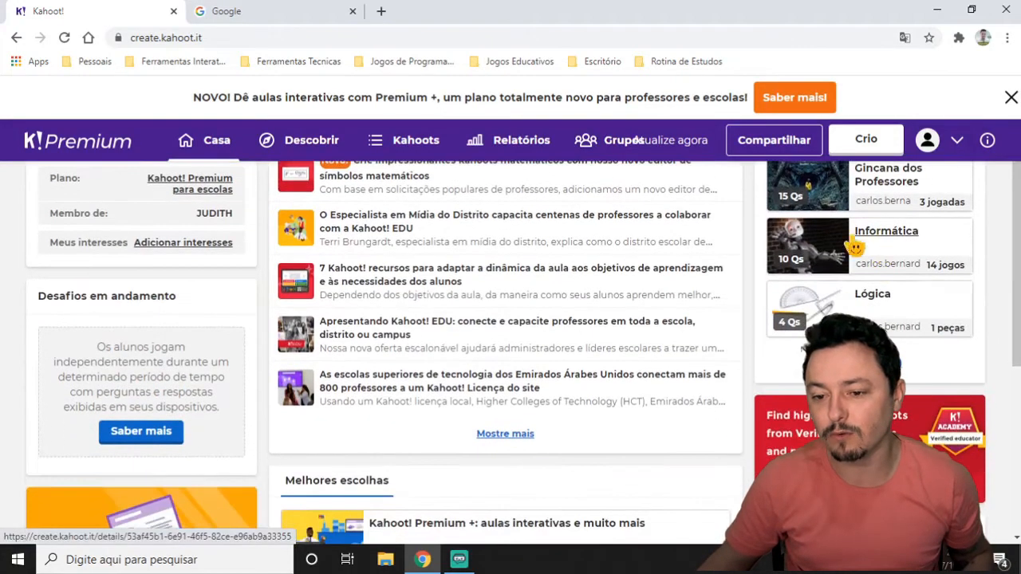
scroll(850, 275, "down", 1)
scroll(837, 291, "up", 3)
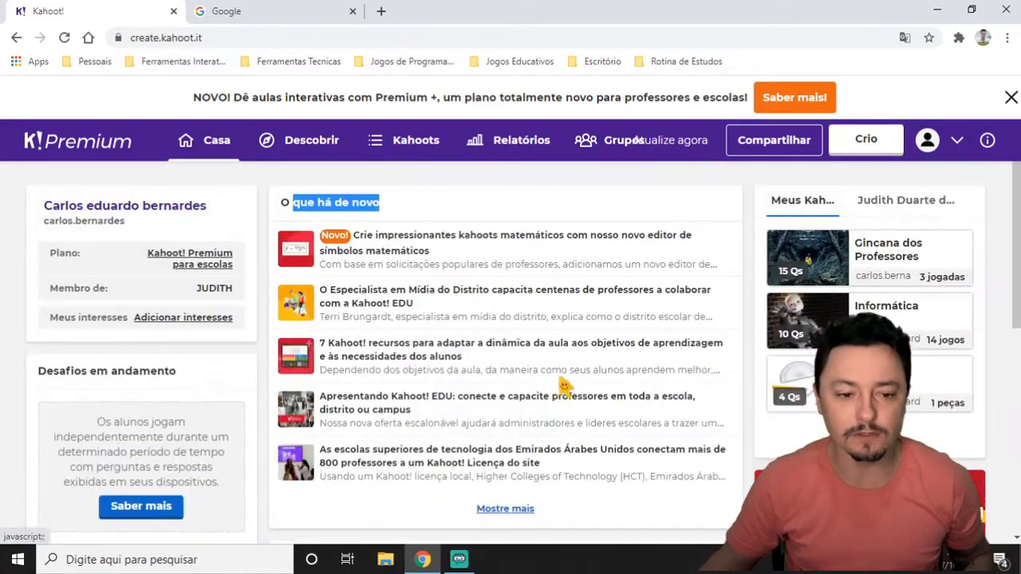
Open the Discover page and look over its Kahoot! Academy banner and featured collections
left_click(308, 151)
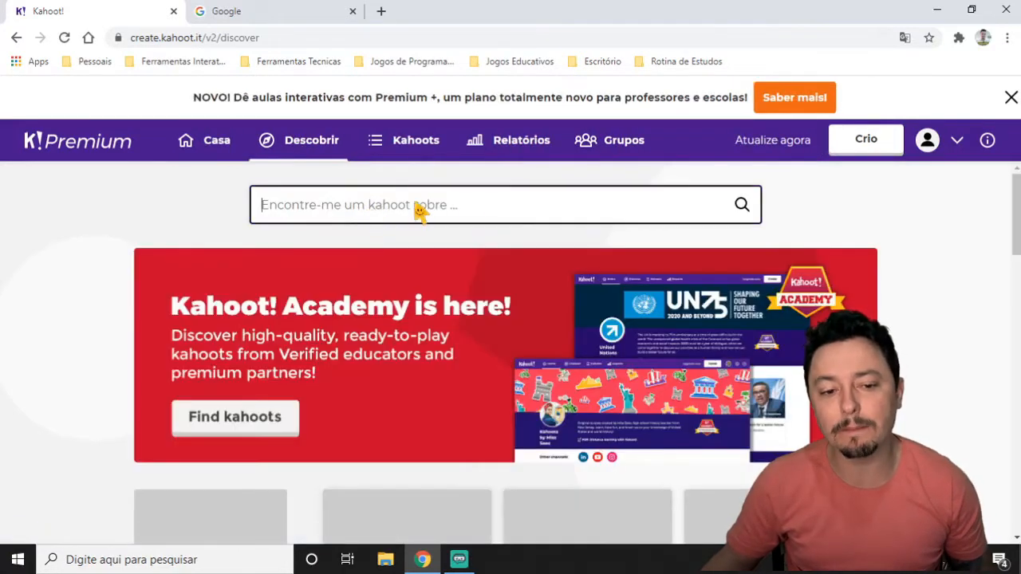
scroll(471, 211, "down", 4)
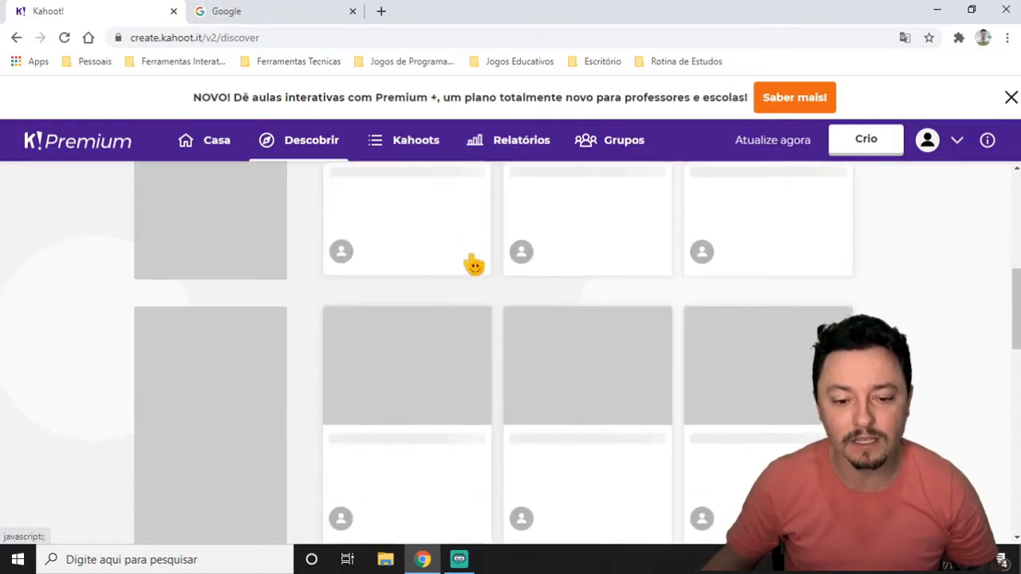
scroll(472, 264, "up", 3)
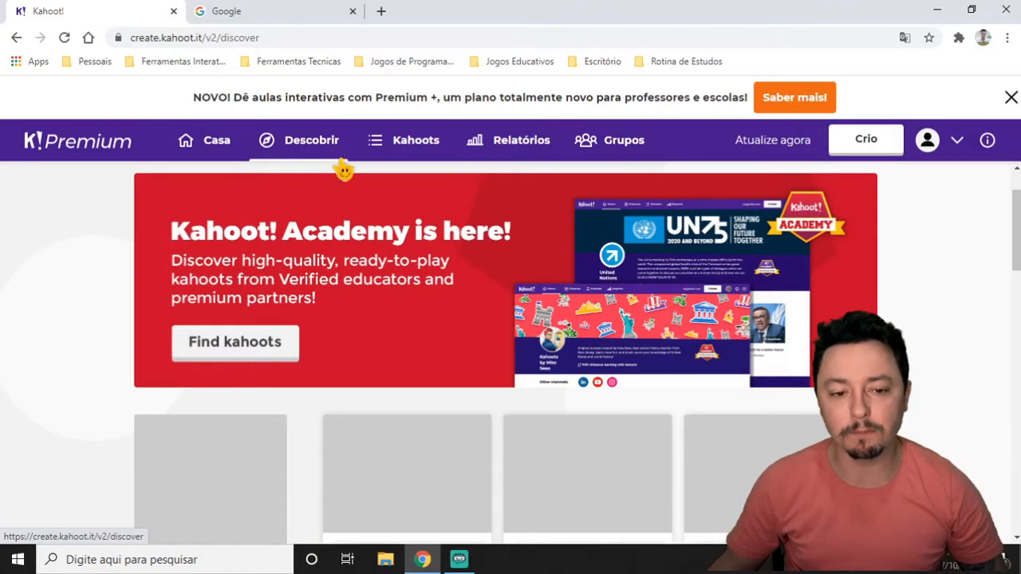
scroll(382, 239, "down", 3)
scroll(430, 303, "up", 4)
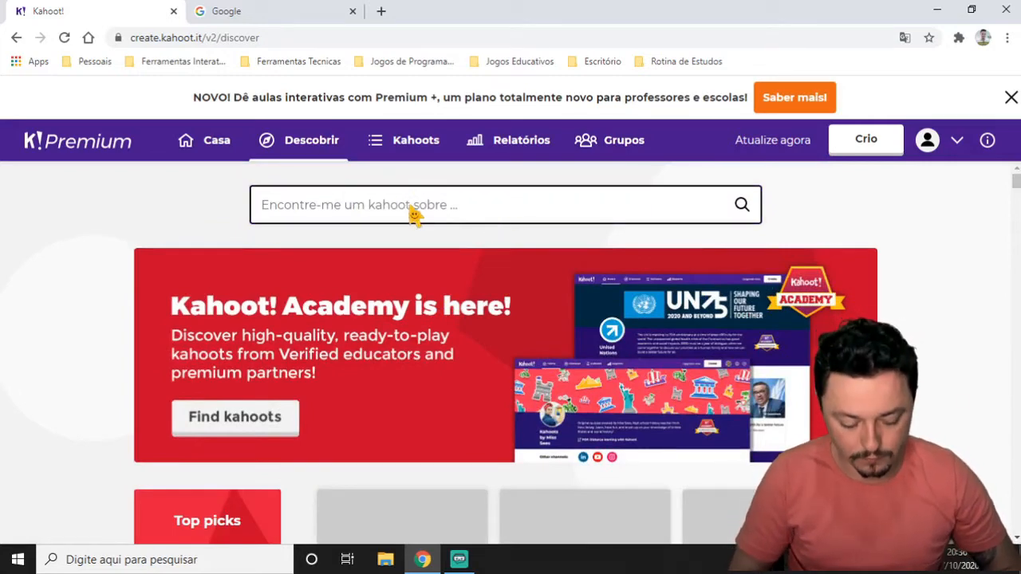
Search the public kahoots for "matemática", using the suggested term "Matemática"
type("maten")
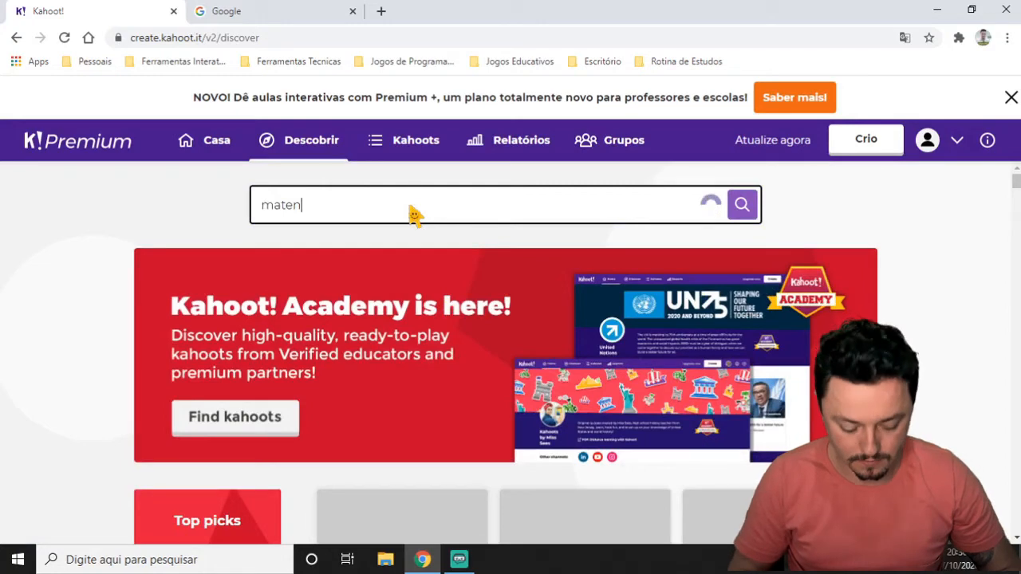
key("BackSpace")
type("mática")
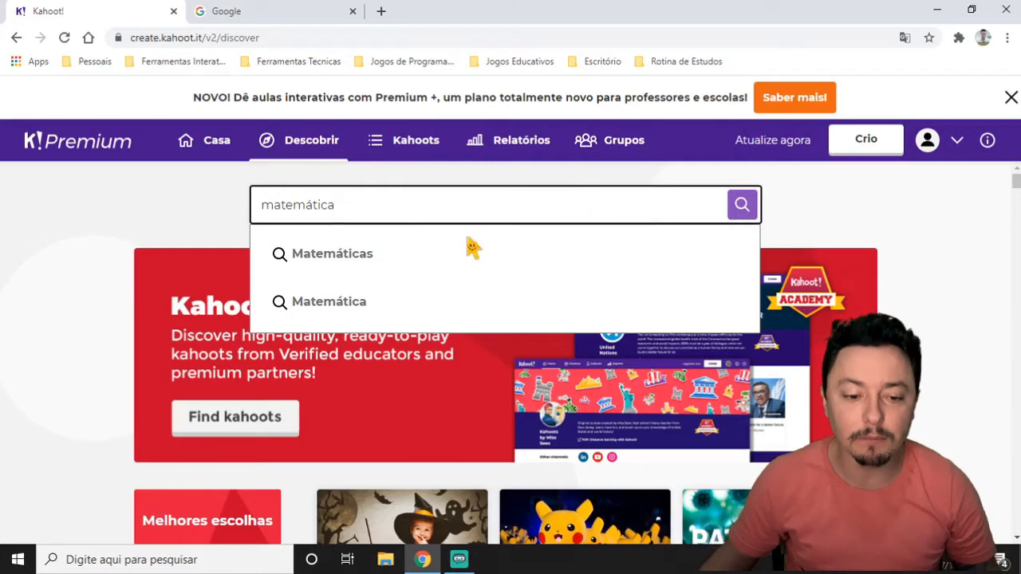
left_click(327, 310)
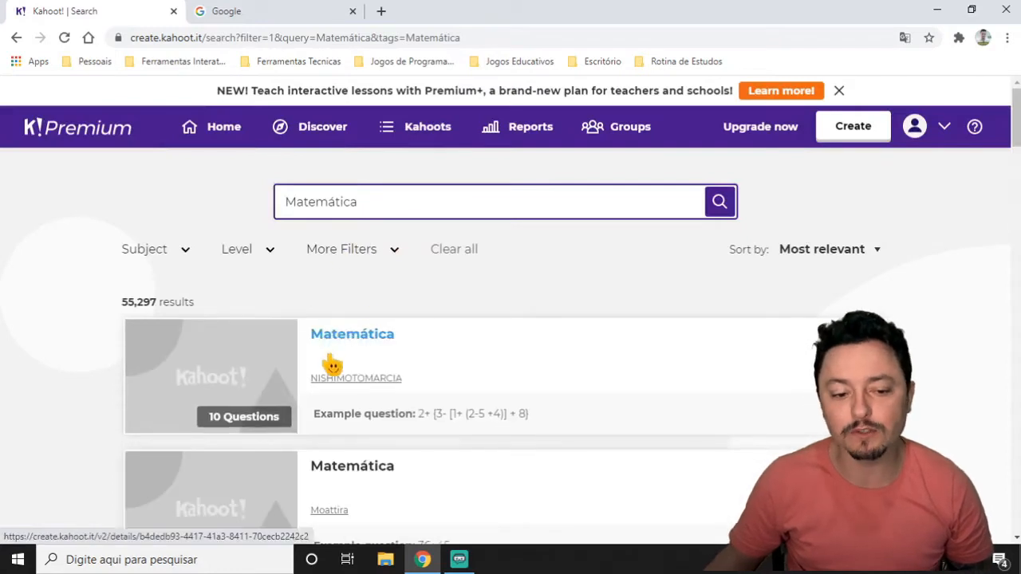
Examine the Matemática search results, comparing the kahoots' authors, question counts and example questions
scroll(332, 382, "down", 1)
scroll(291, 411, "down", 2)
scroll(305, 421, "up", 2)
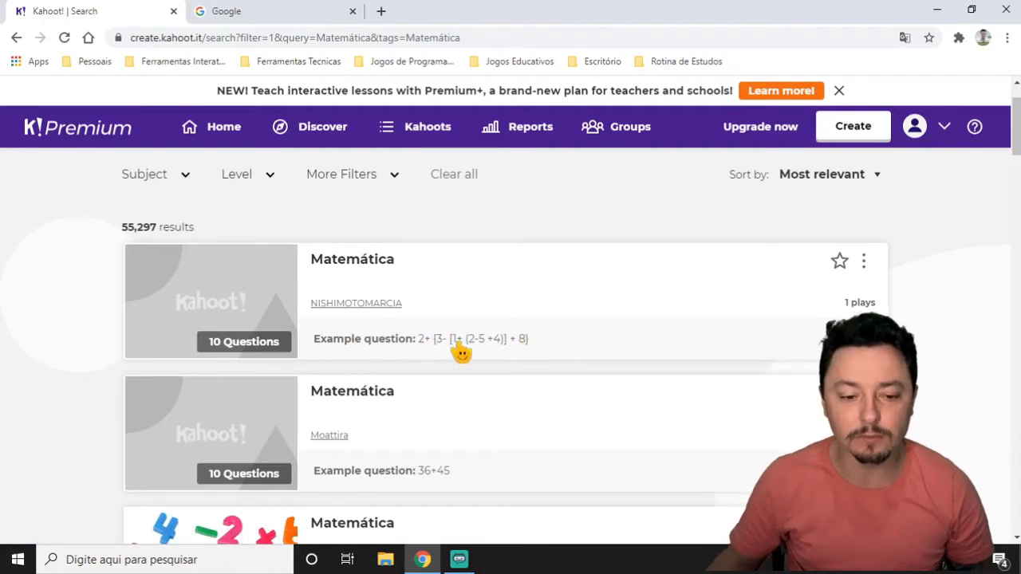
scroll(255, 339, "down", 2)
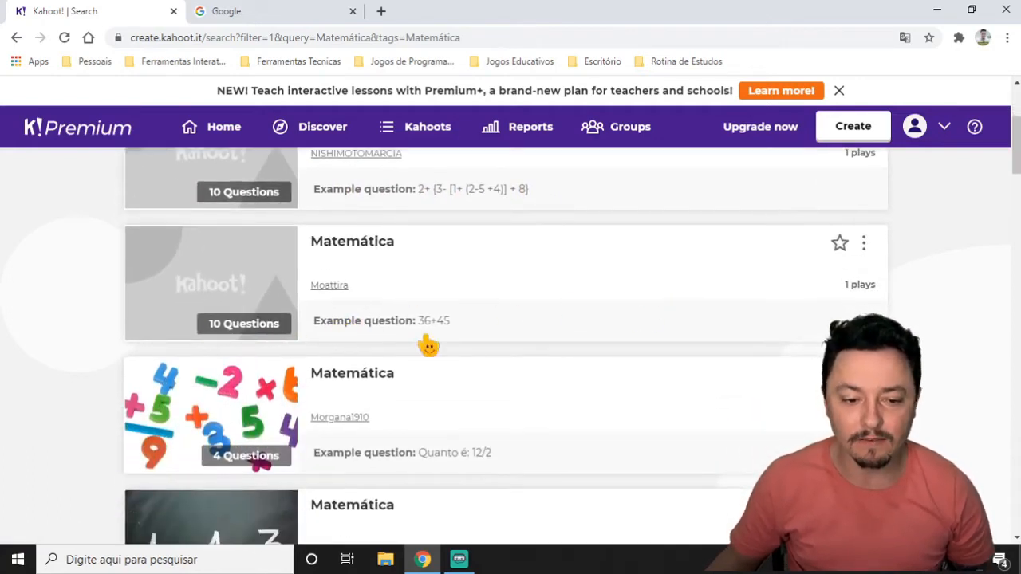
scroll(330, 361, "down", 2)
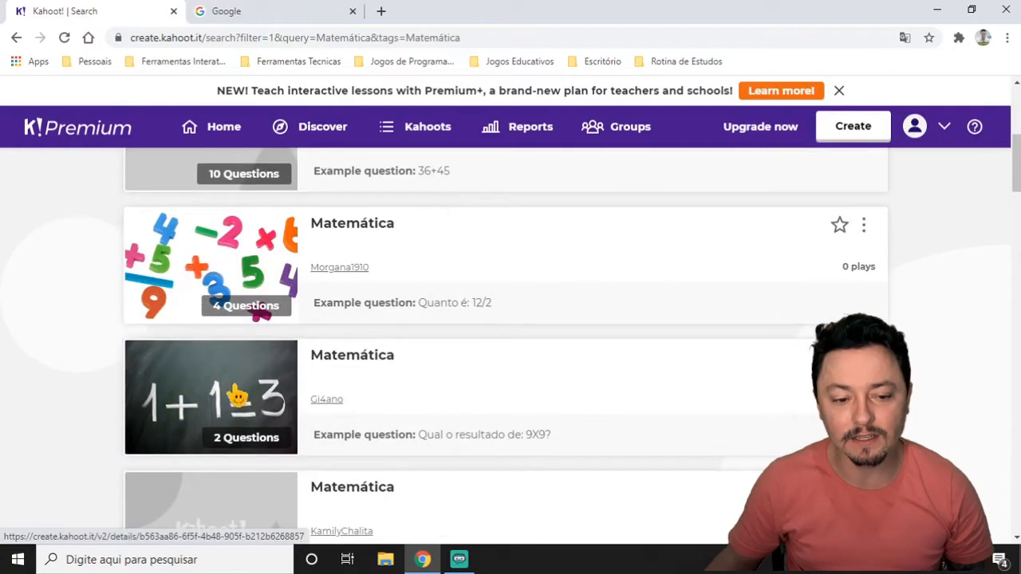
scroll(321, 378, "down", 1)
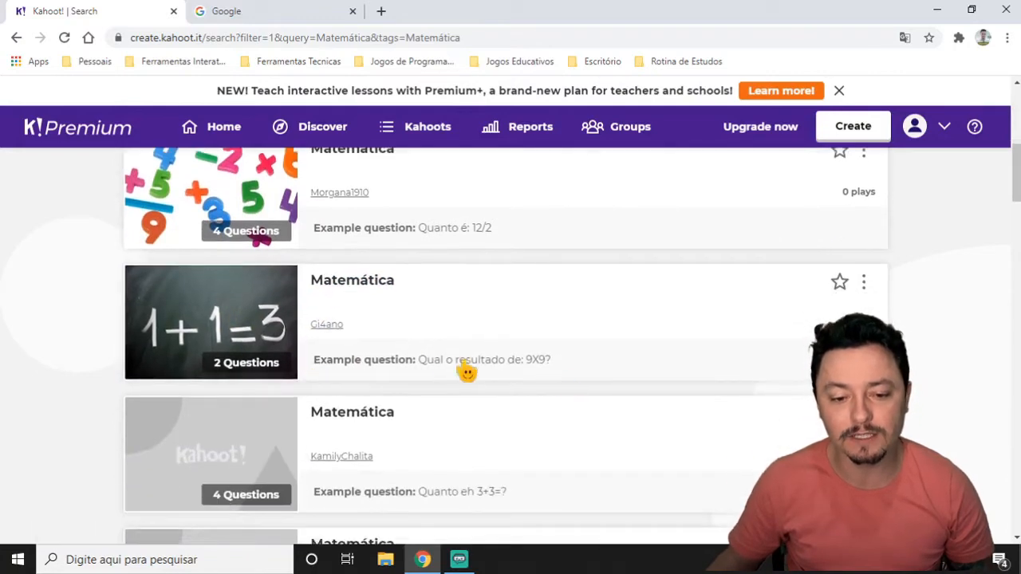
scroll(483, 372, "down", 5)
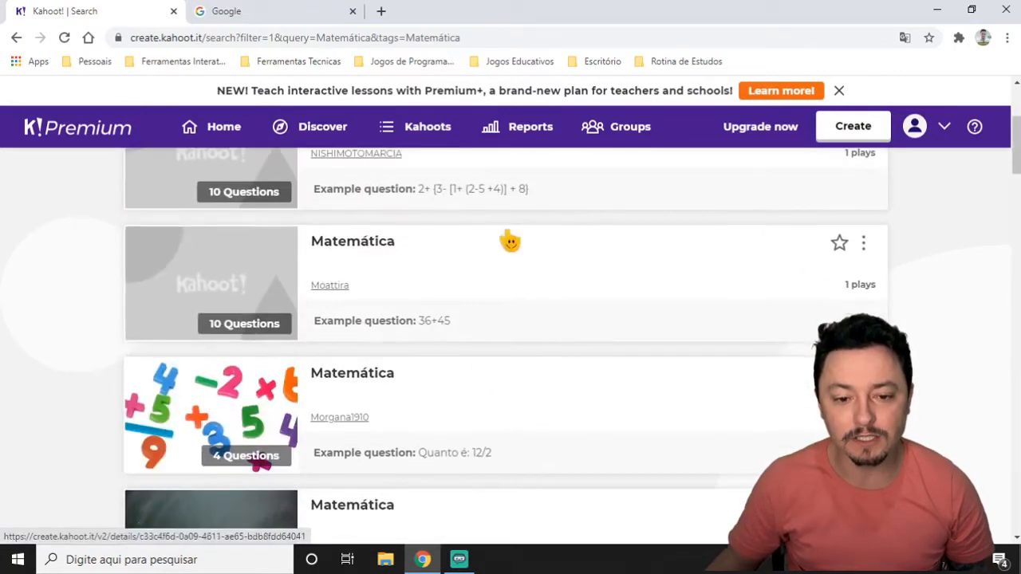
scroll(514, 214, "down", 15)
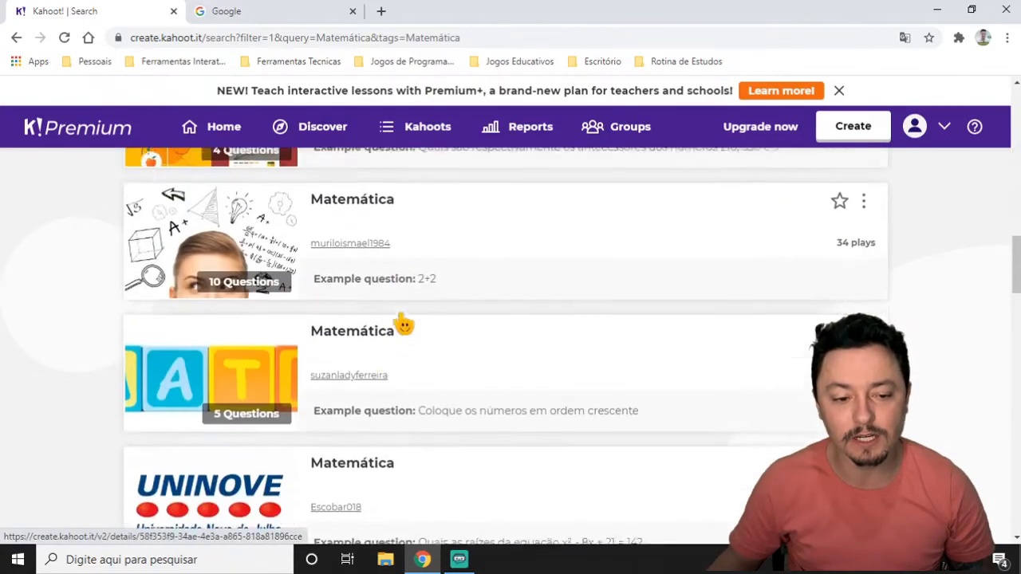
scroll(404, 324, "up", 3)
scroll(407, 388, "up", 15)
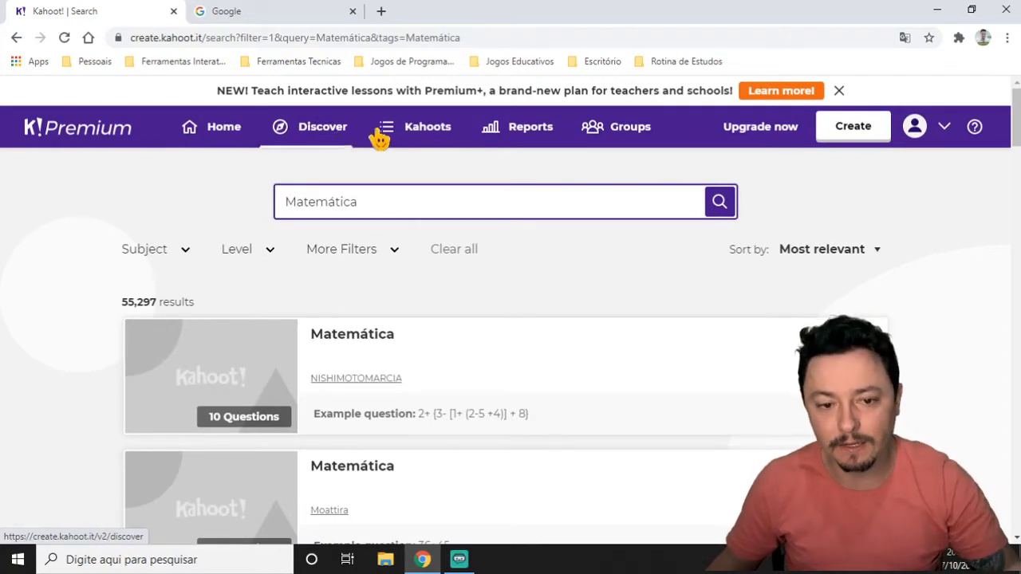
Open the personal Kahoots library and examine the list of own kahoots, their question counts, visibility and plays
left_click(424, 143)
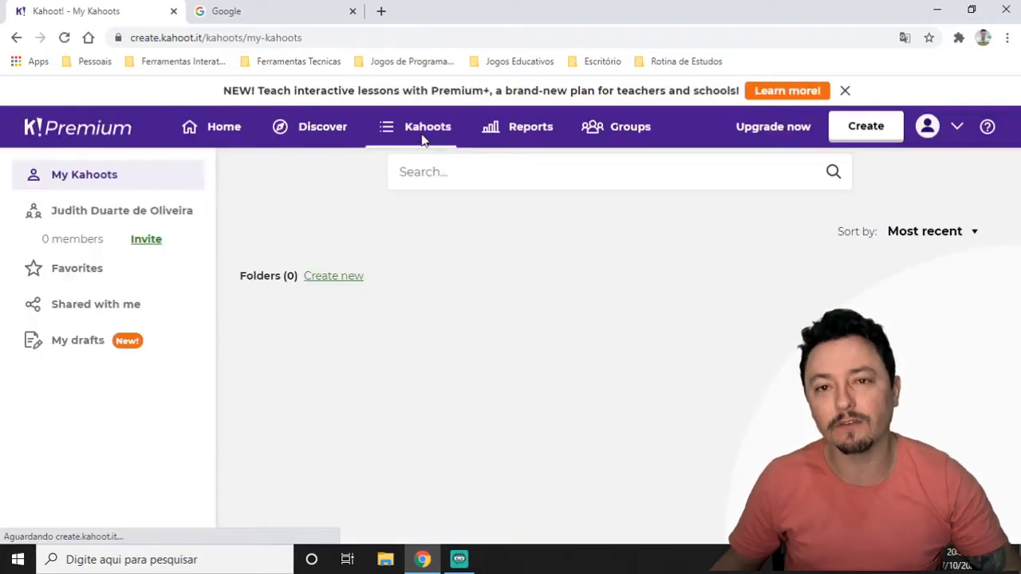
scroll(398, 383, "down", 2)
scroll(399, 381, "down", 4)
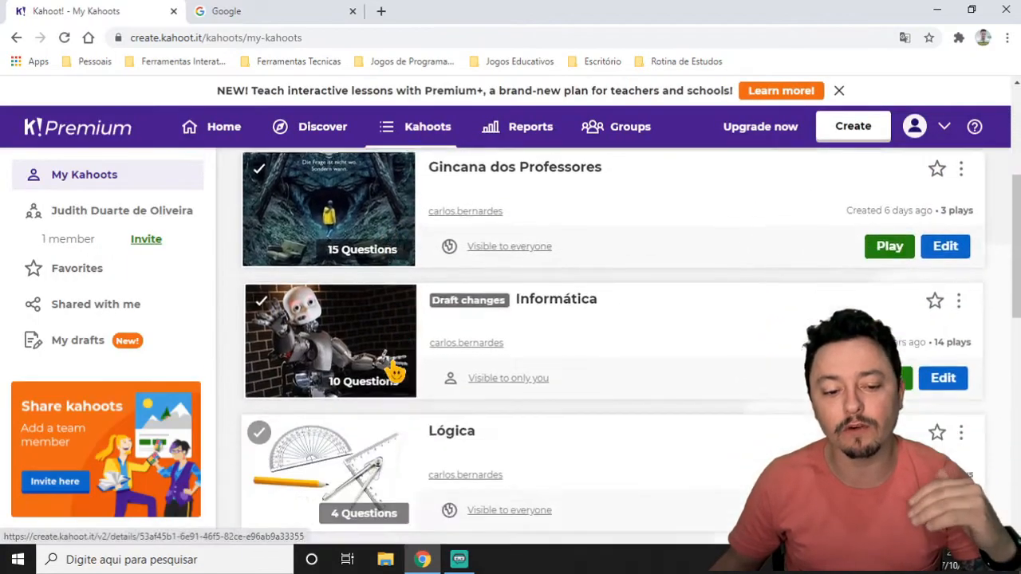
scroll(433, 399, "up", 4)
scroll(335, 250, "up", 1)
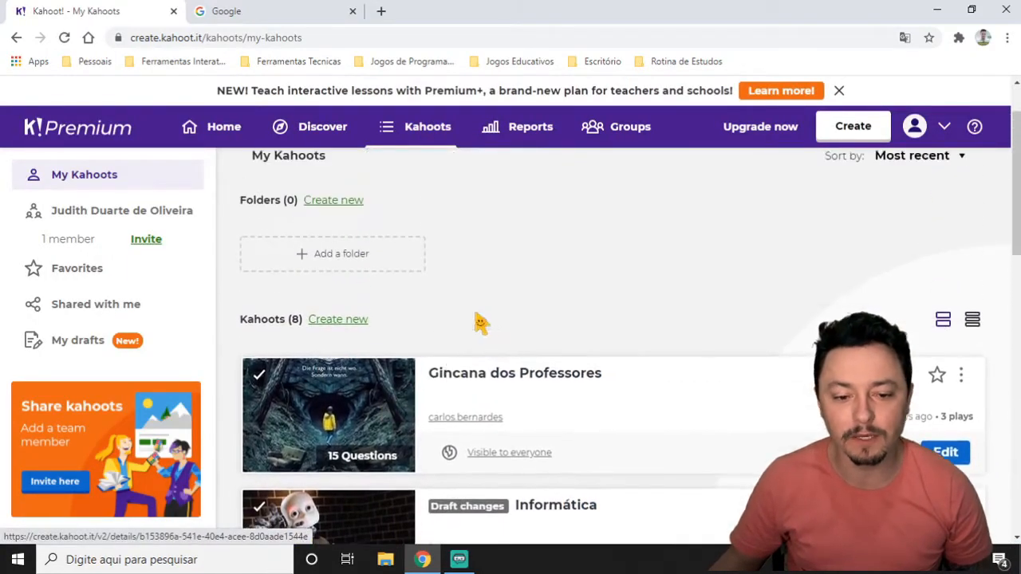
scroll(535, 388, "down", 2)
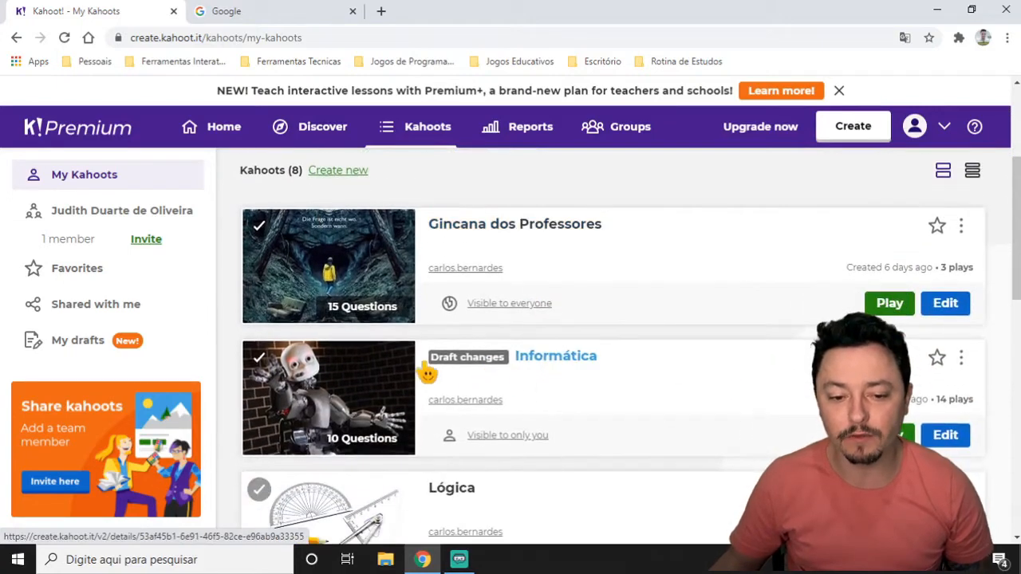
scroll(593, 370, "down", 2)
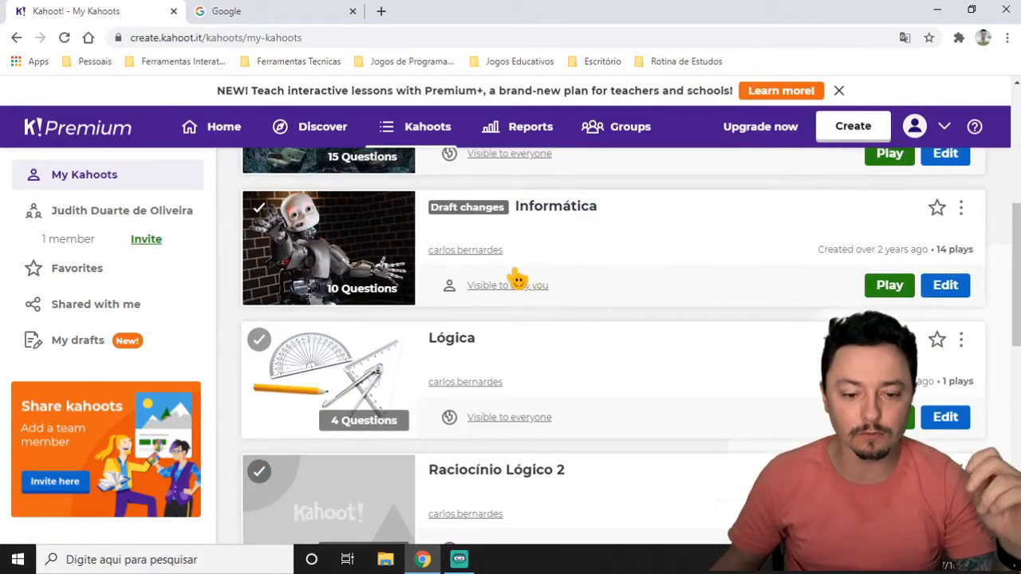
scroll(517, 279, "down", 3)
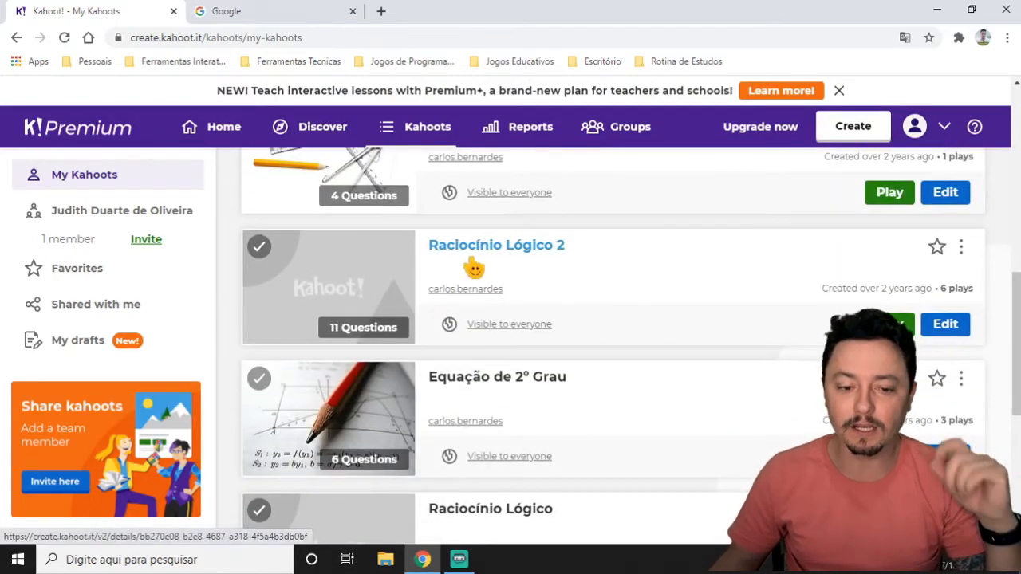
scroll(474, 268, "down", 5)
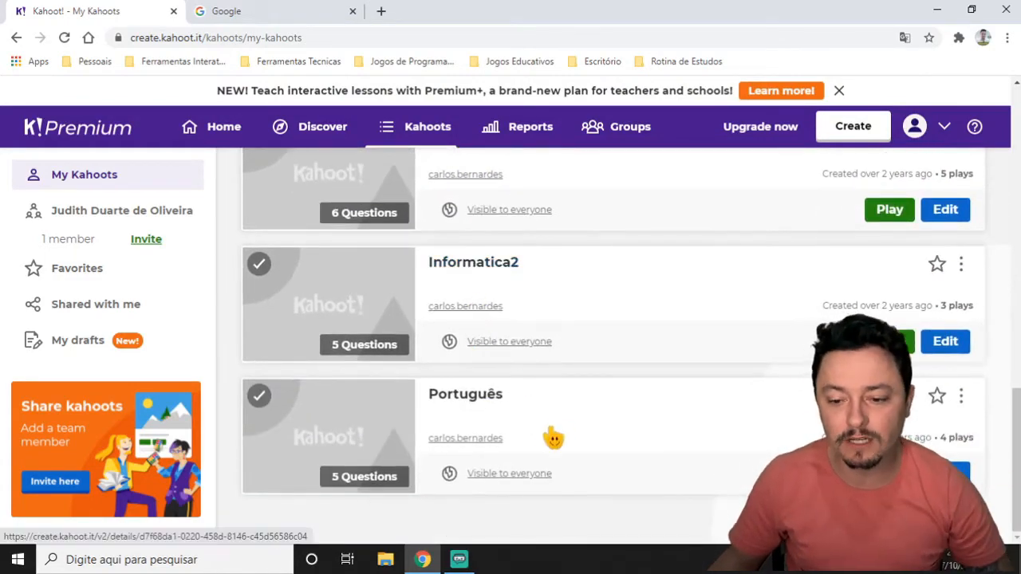
scroll(554, 437, "up", 10)
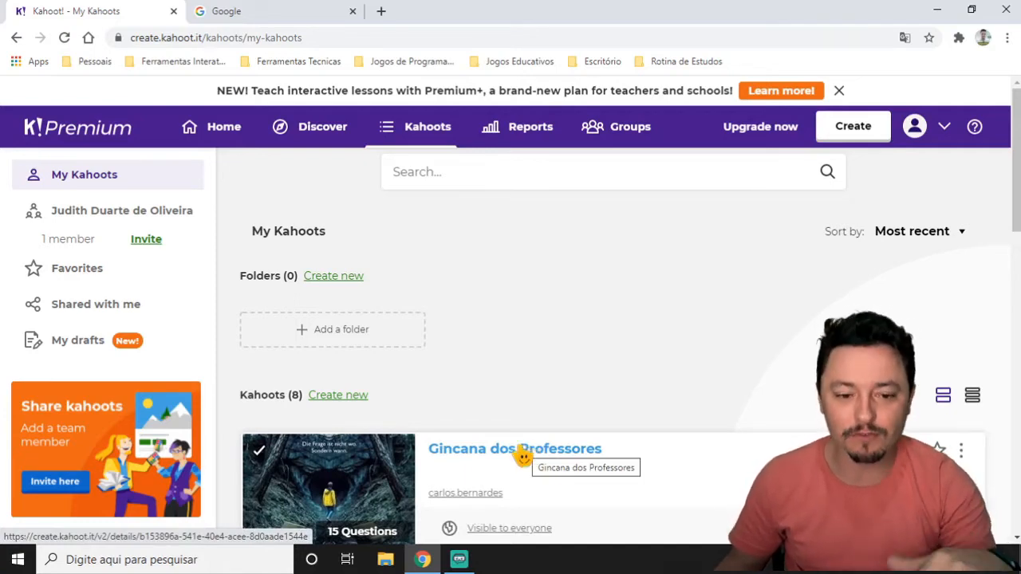
scroll(523, 456, "down", 3)
scroll(502, 467, "up", 3)
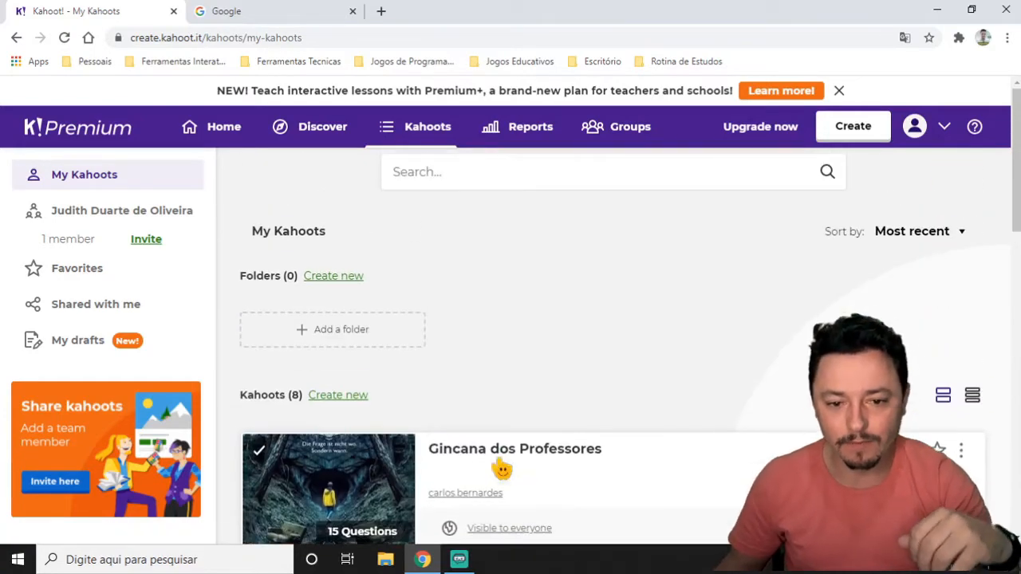
Open the Reports page and examine the hosted games' names, dates, game modes and player numbers
left_click(527, 130)
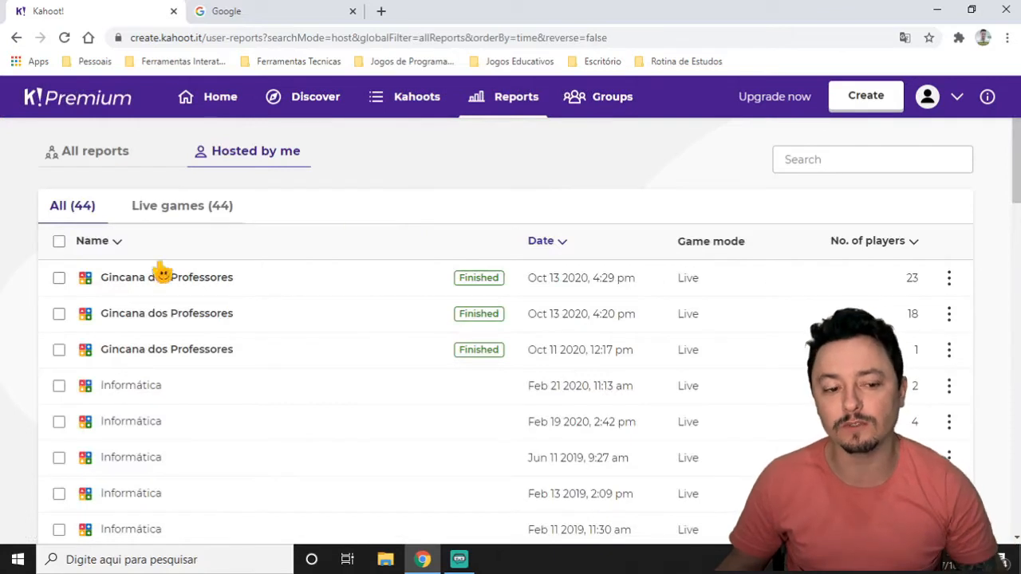
mouse_move(166, 280)
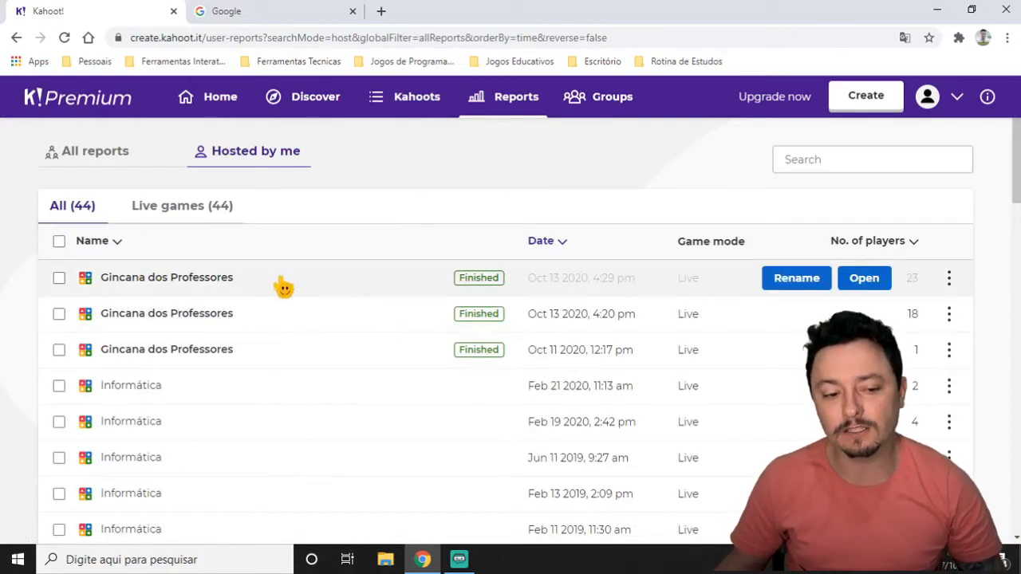
scroll(171, 328, "down", 4)
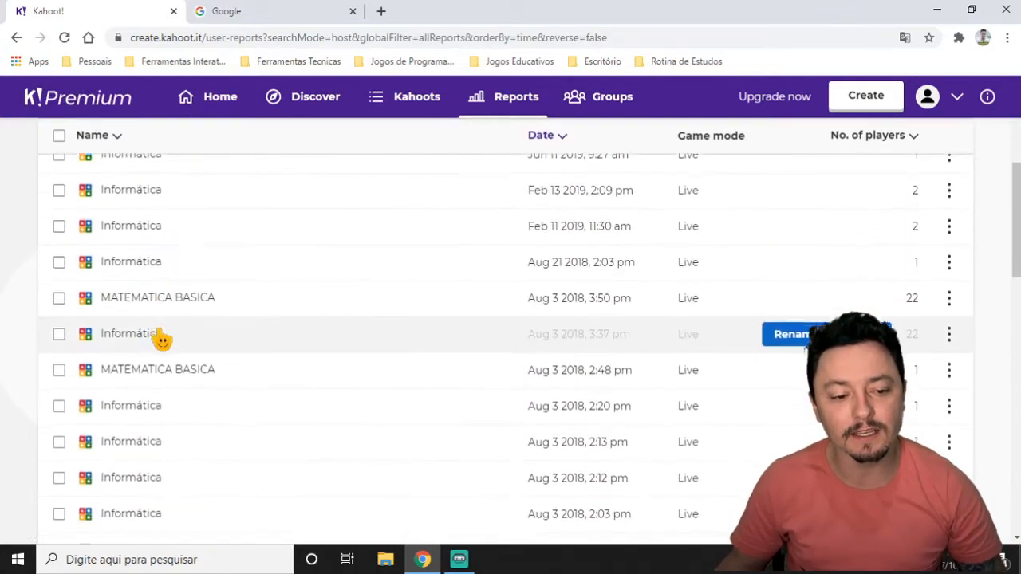
scroll(162, 339, "down", 2)
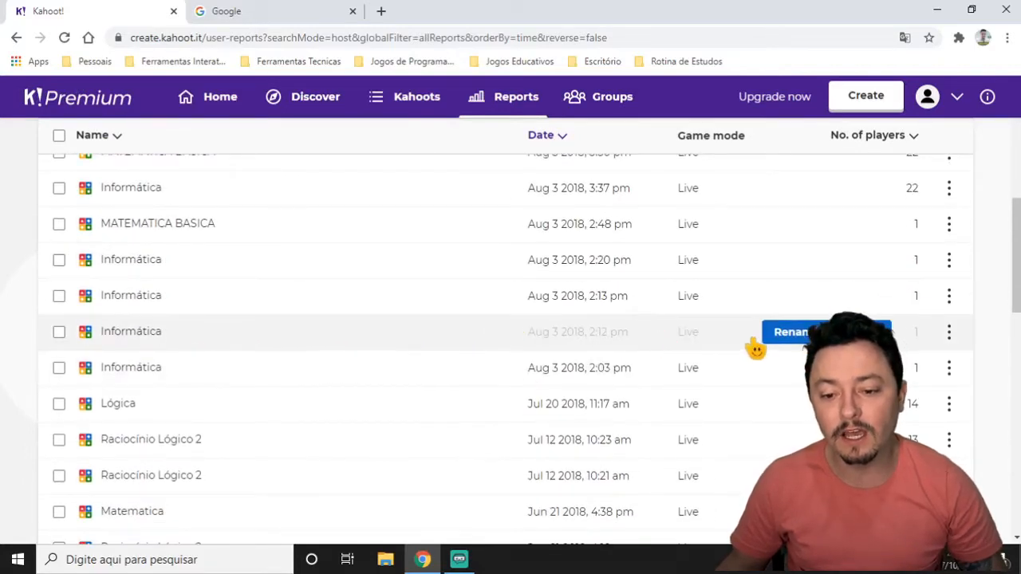
scroll(163, 354, "down", 15)
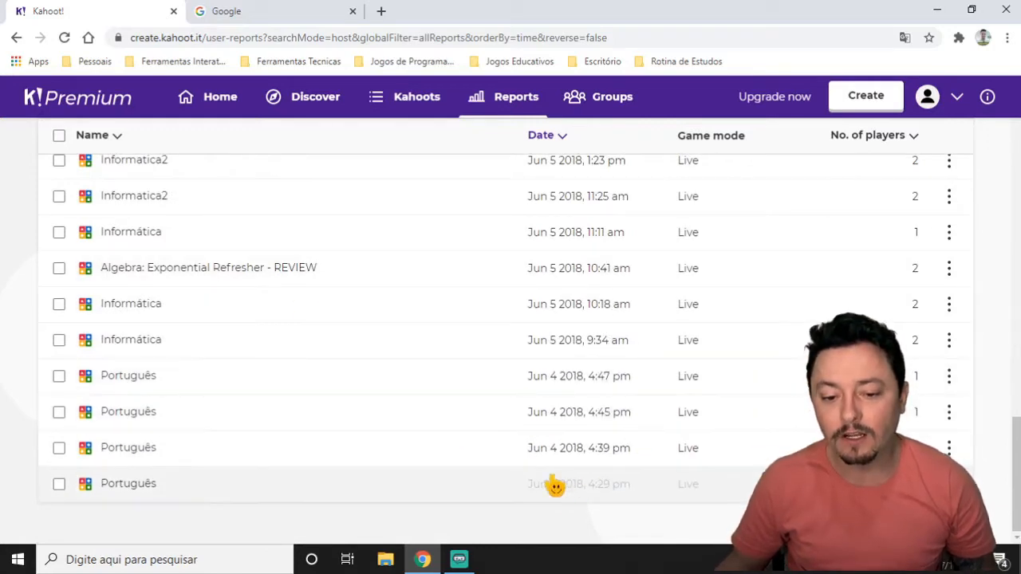
scroll(574, 343, "up", 2)
scroll(574, 344, "up", 15)
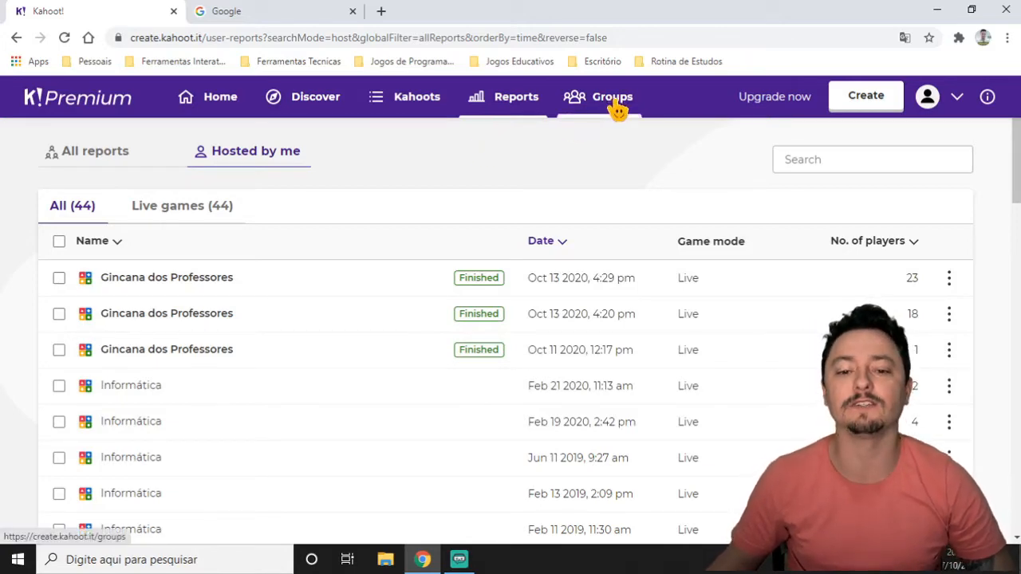
Return to the Home page, dismissing the plan offer, and start a new blank kahoot rather than one from a template
left_click(212, 112)
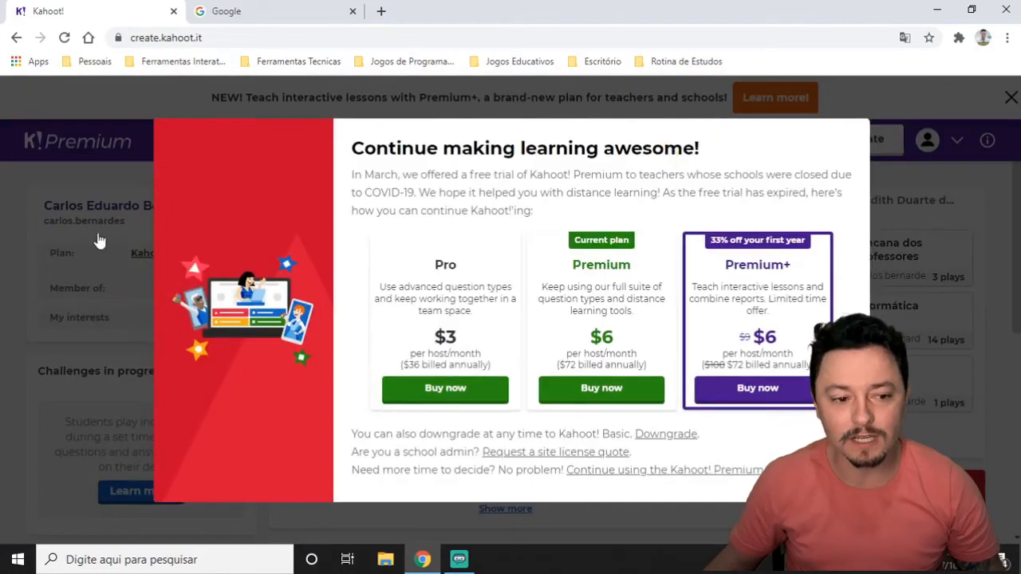
left_click(99, 241)
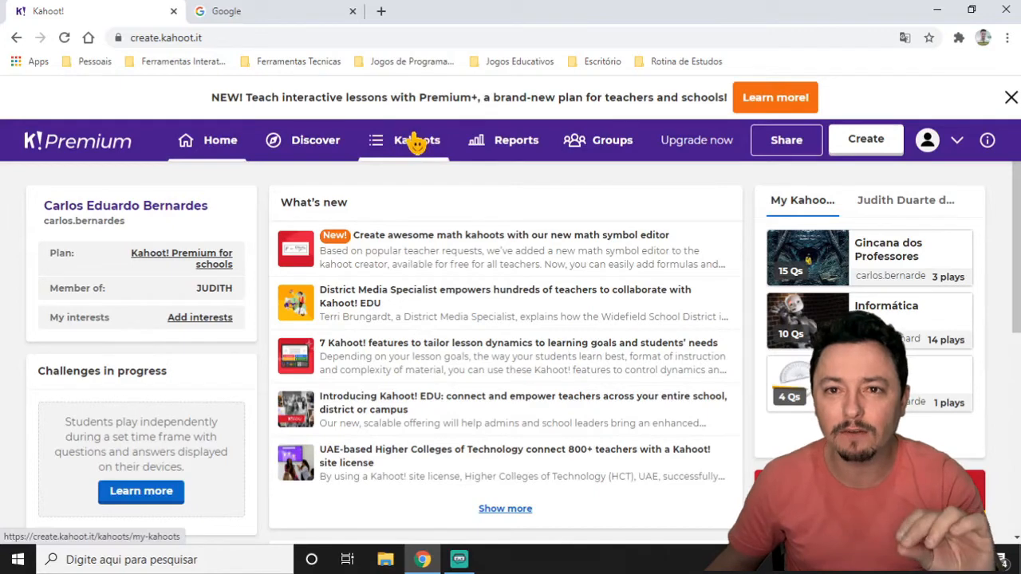
left_click(865, 148)
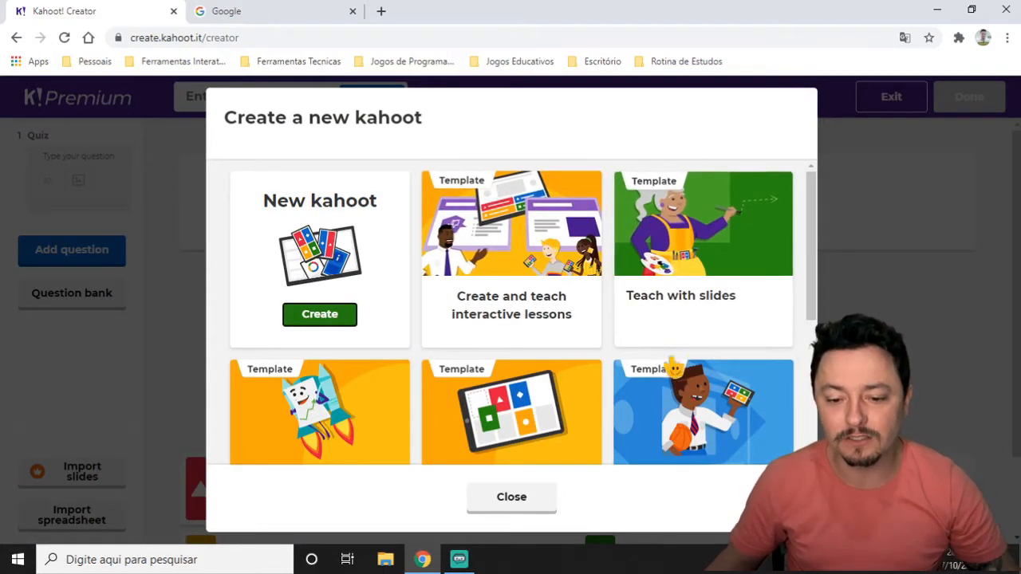
scroll(522, 311, "down", 3)
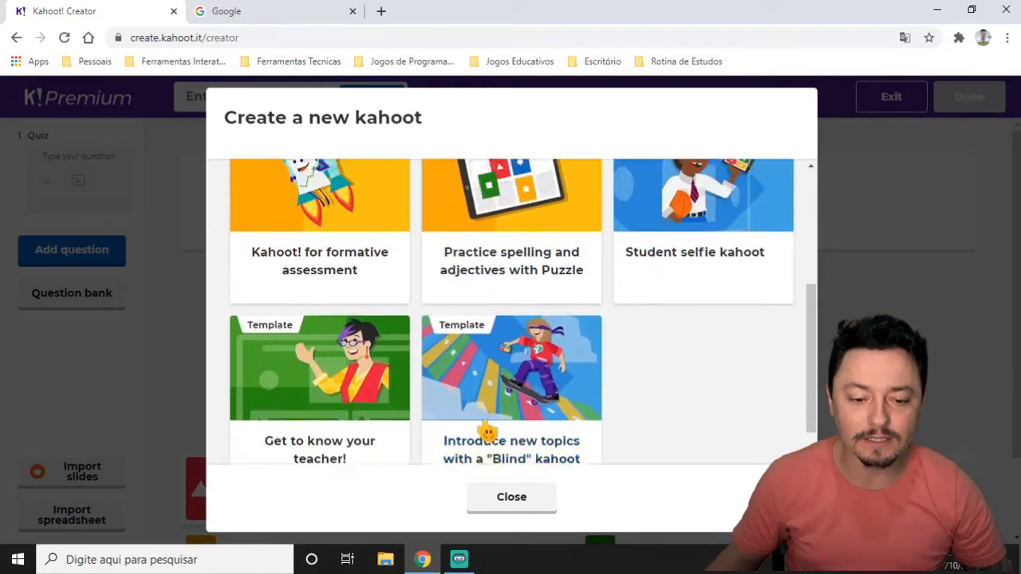
scroll(483, 431, "up", 3)
left_click(307, 309)
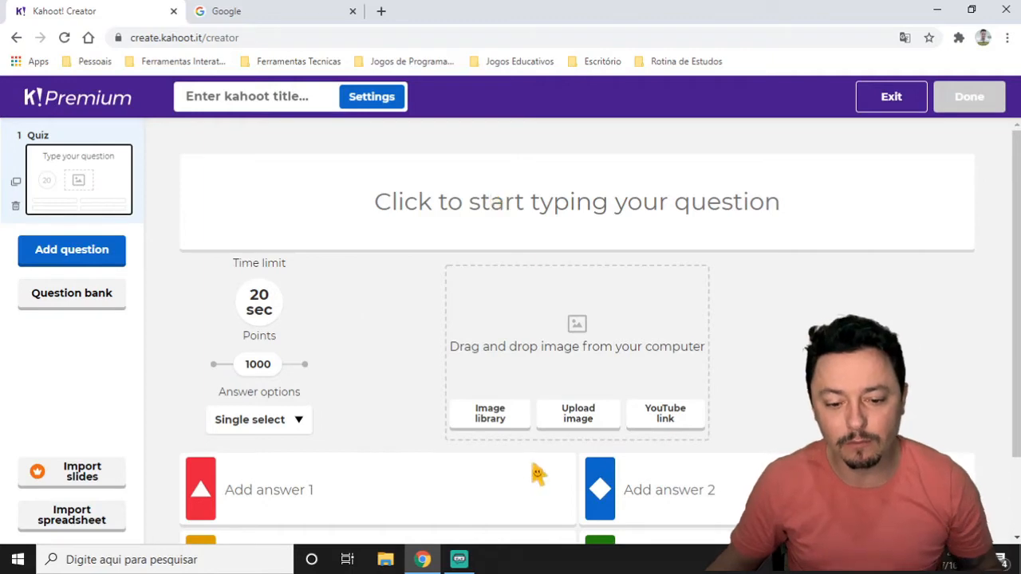
Enter "Qual a capital do Brasil?" as the first quiz question
left_click(523, 214)
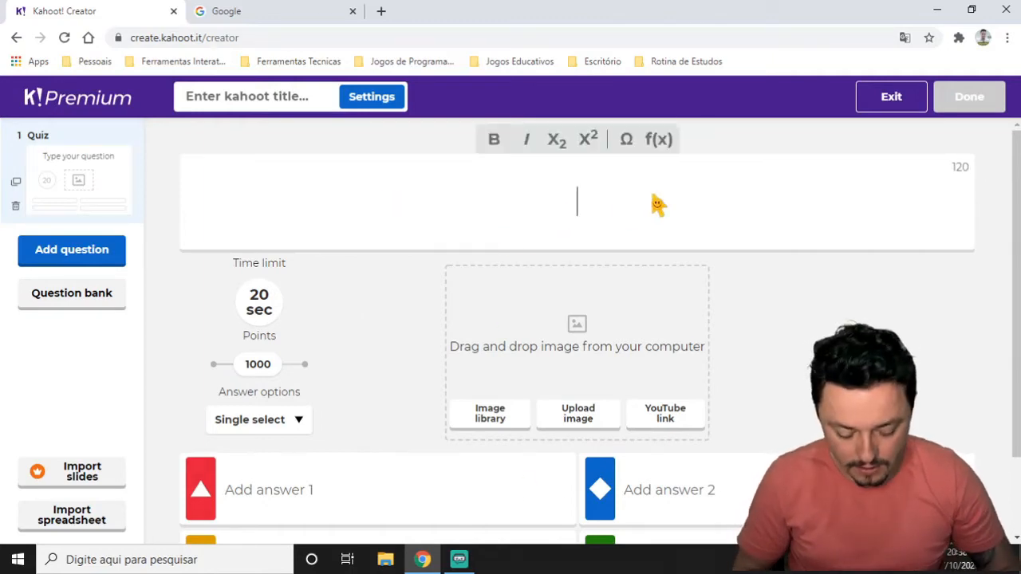
type("Qual a capital")
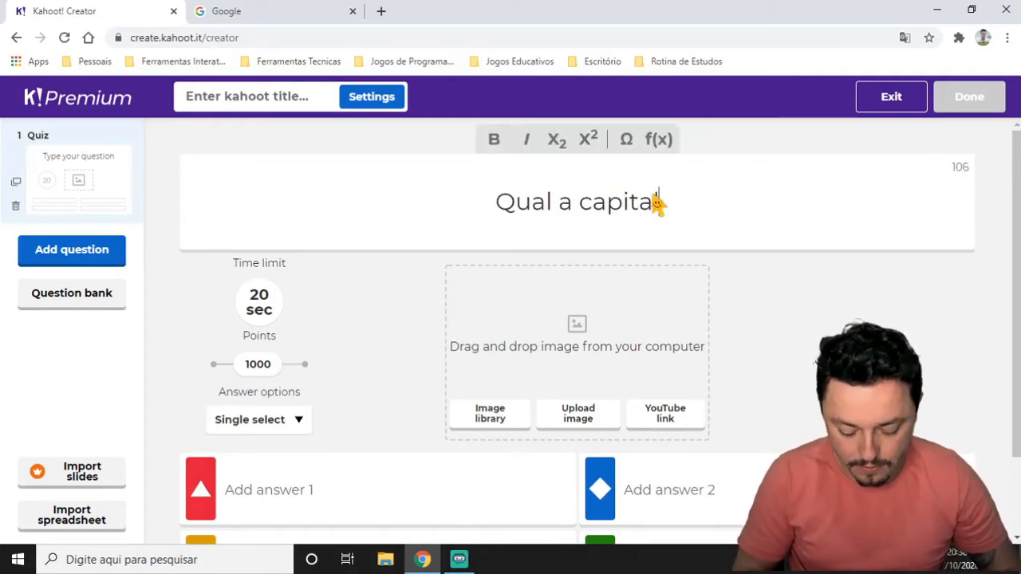
type(" do Brasil")
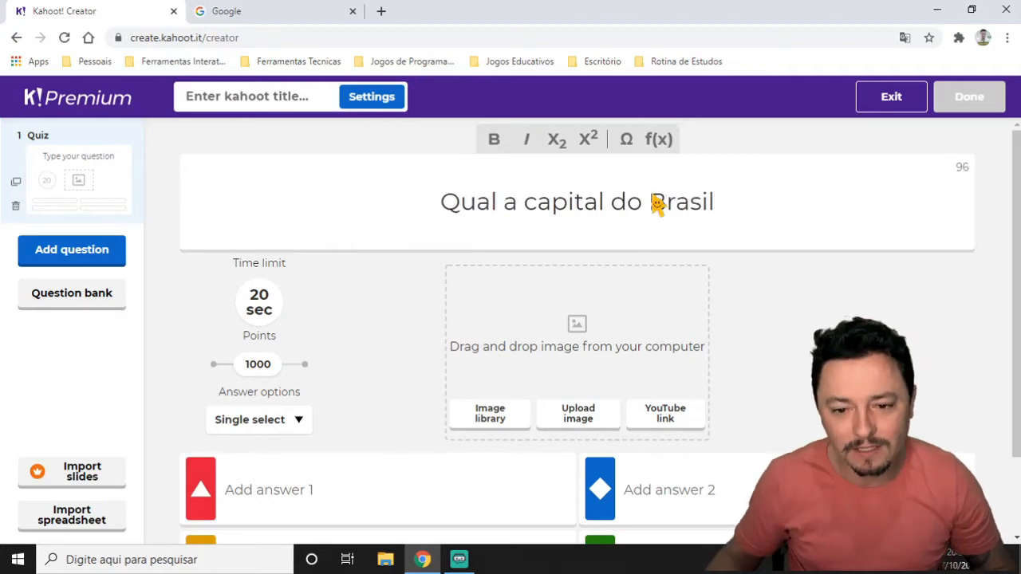
type("?")
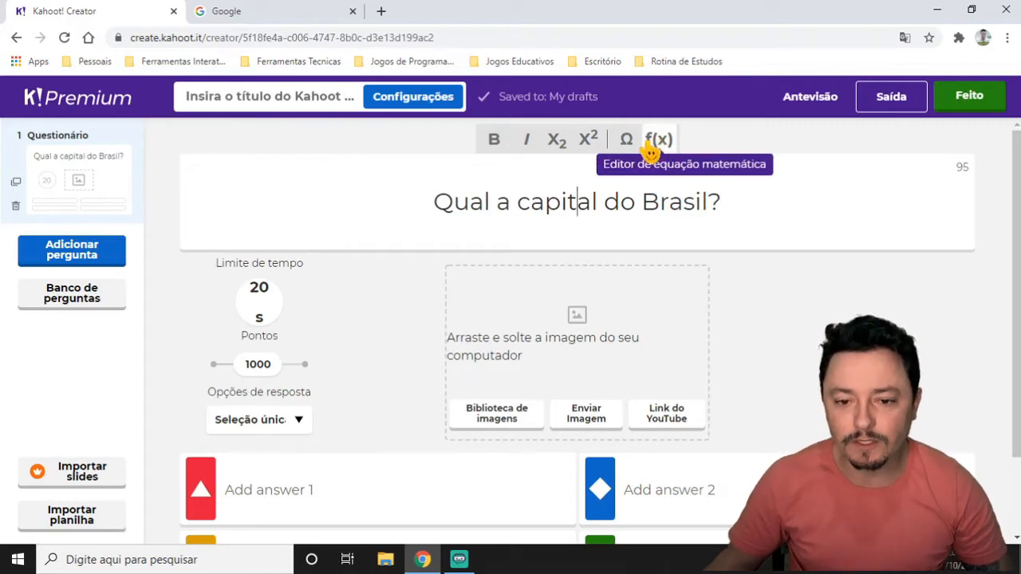
left_click(742, 209)
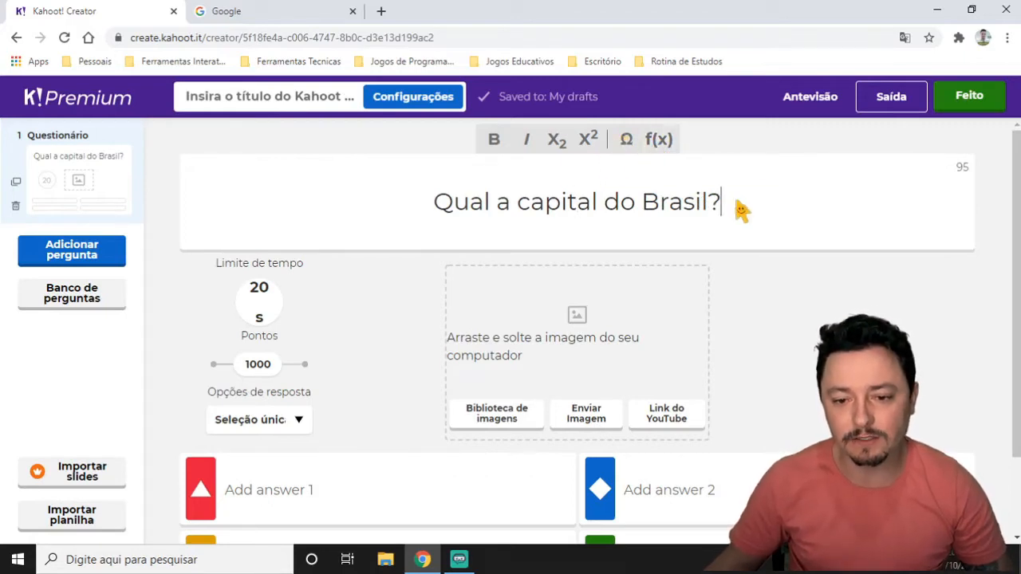
left_click_drag(724, 210, 456, 205)
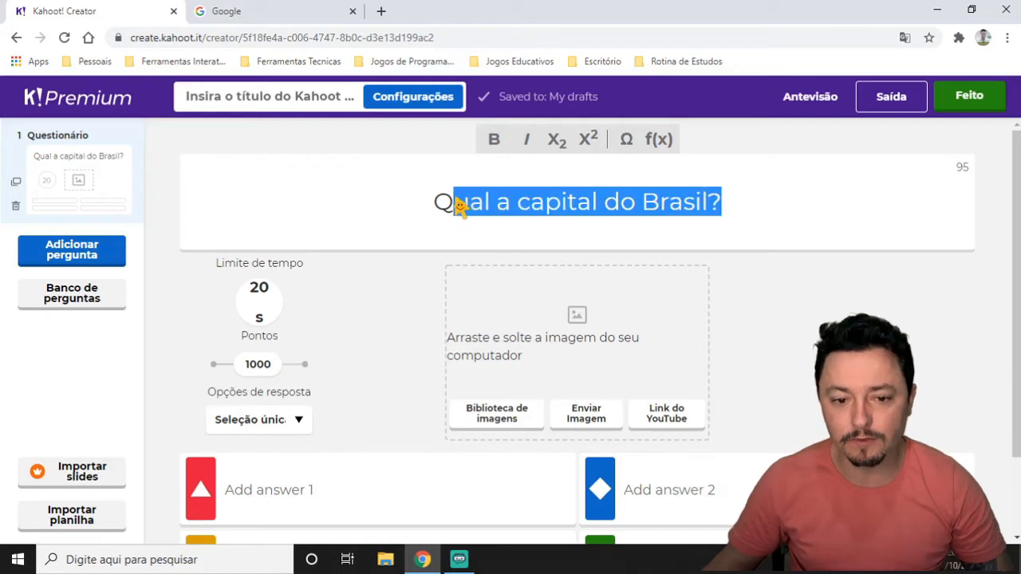
left_click(684, 203)
left_click_drag(734, 210, 473, 196)
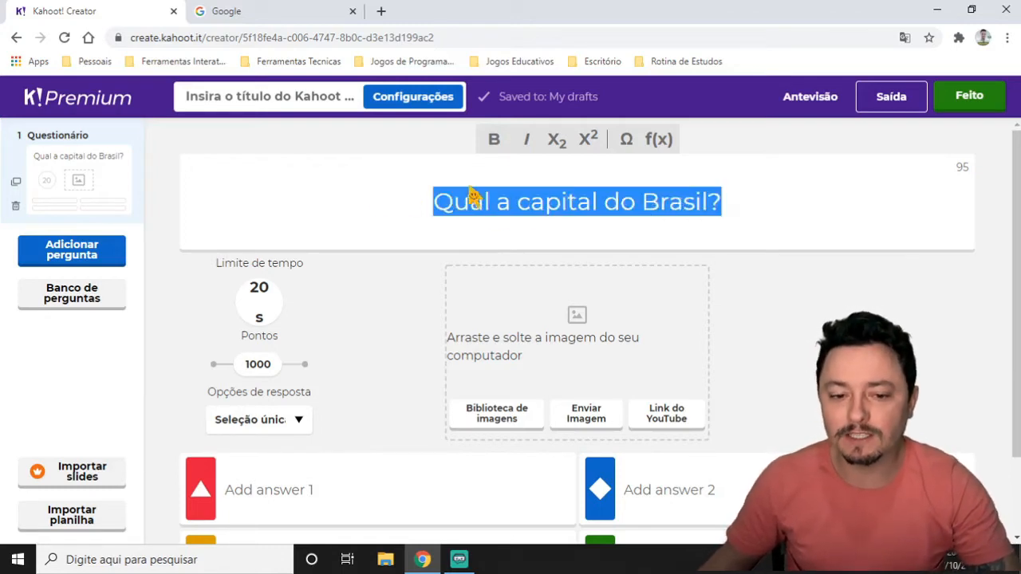
left_click(713, 204)
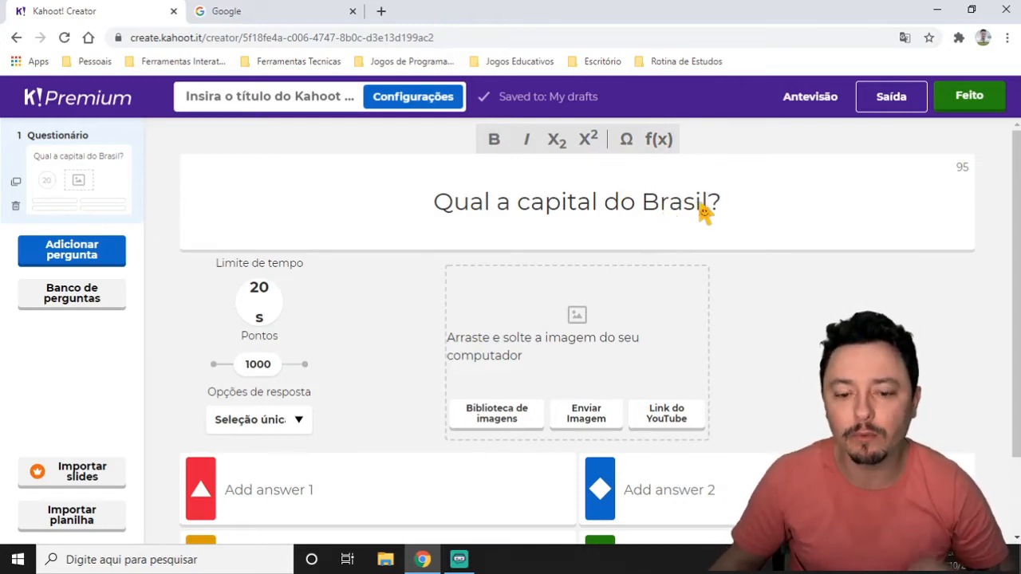
scroll(698, 271, "down", 1)
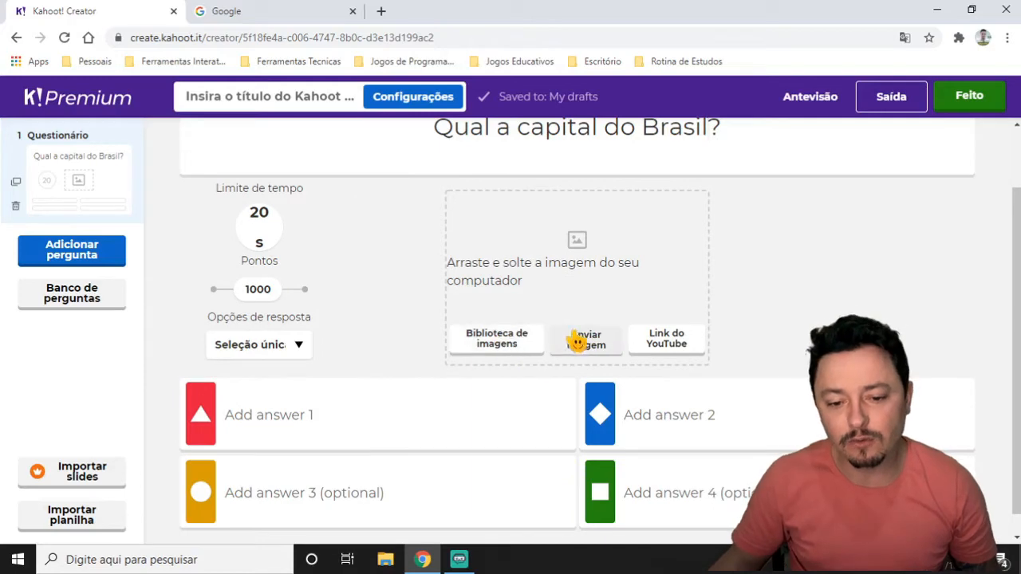
scroll(599, 355, "up", 1)
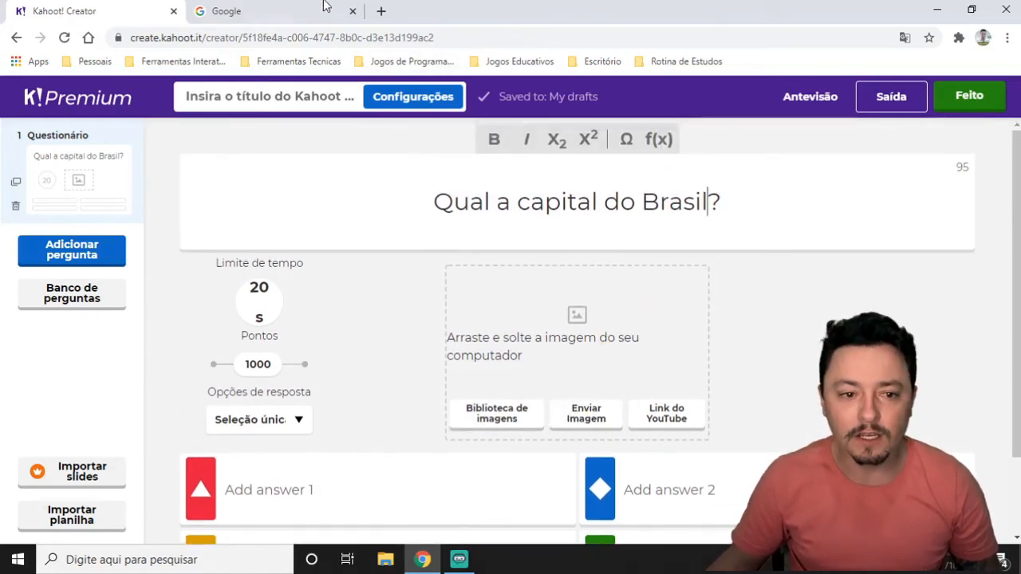
Switch to Google and search for images of "brasilia"
left_click(281, 7)
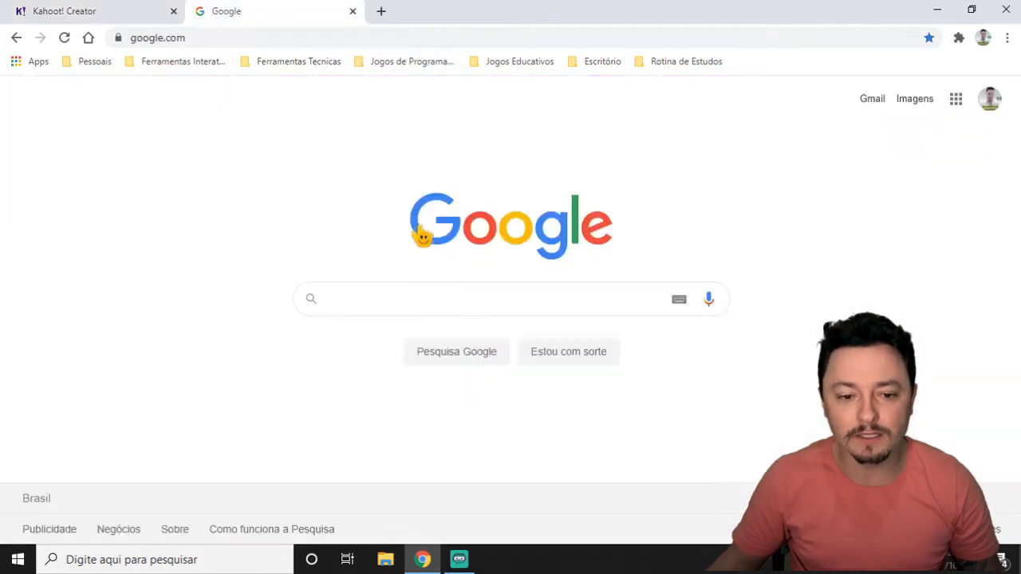
left_click(403, 37)
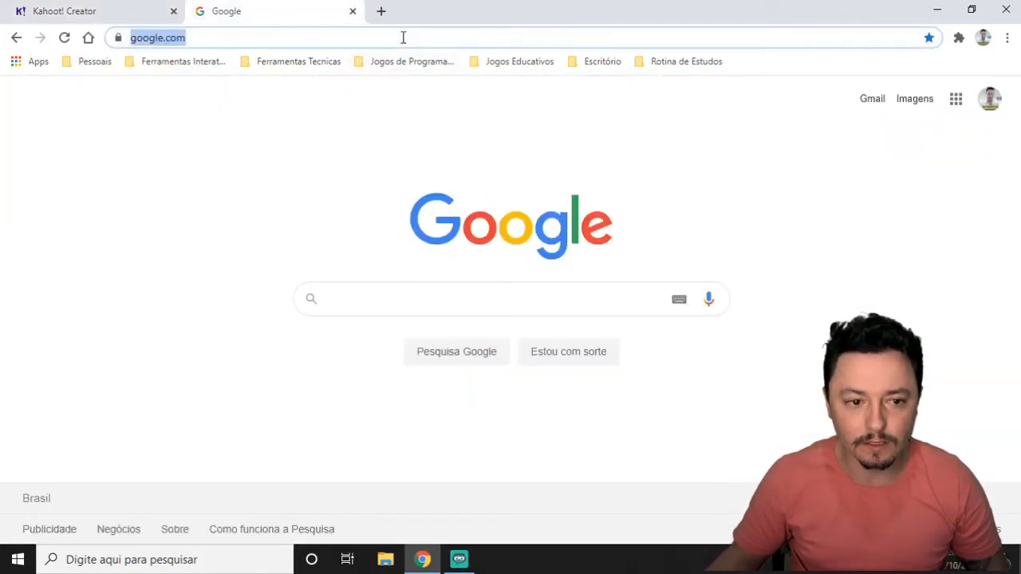
key("Return")
left_click(447, 312)
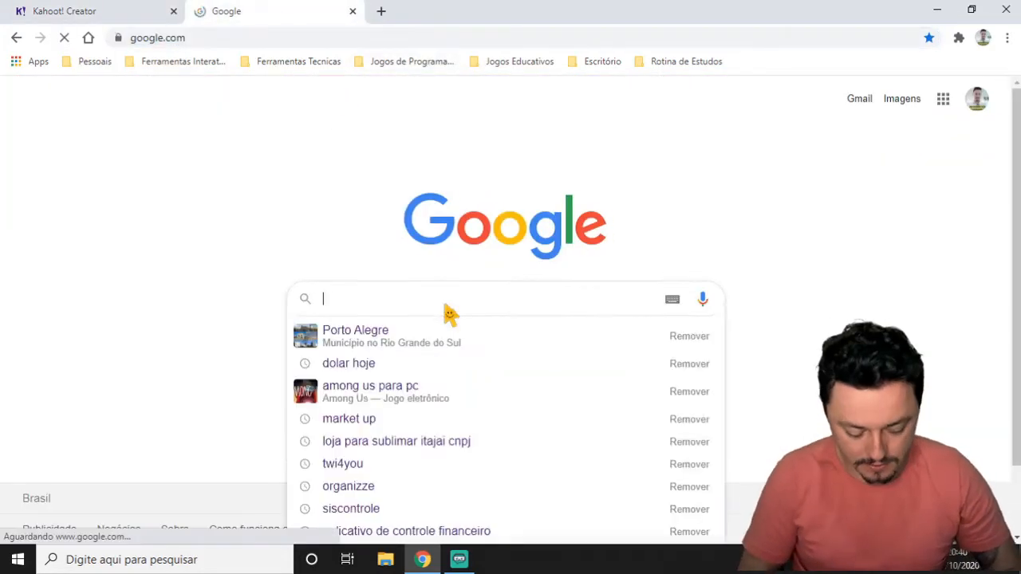
type("brasilia")
key("Return")
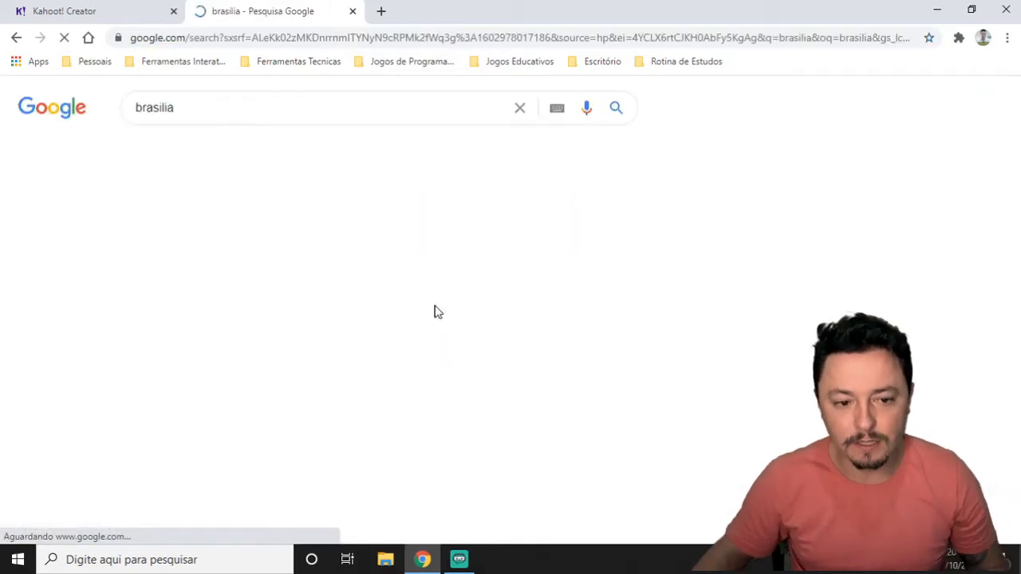
left_click(349, 152)
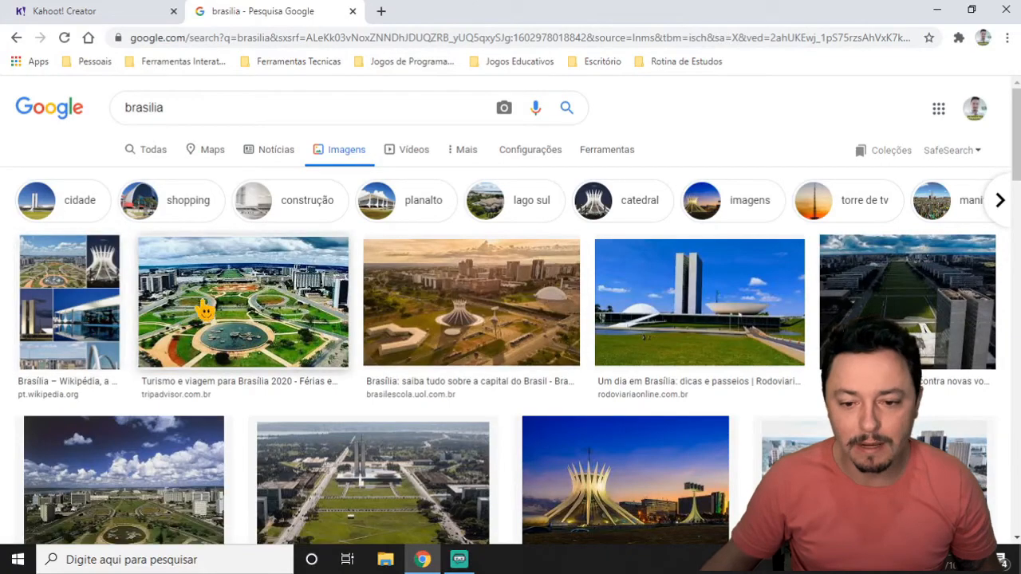
Save the full-size photo of Brasília's twin towers and domes from rodoviariaonline.com.br to the desktop as a JPEG named "brasilia"
left_click(702, 315)
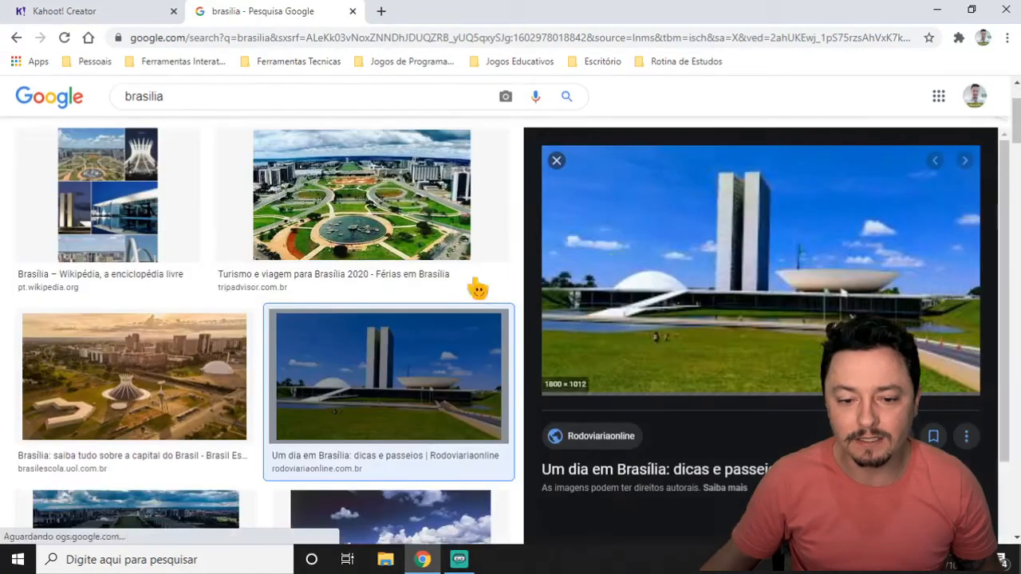
right_click(792, 270)
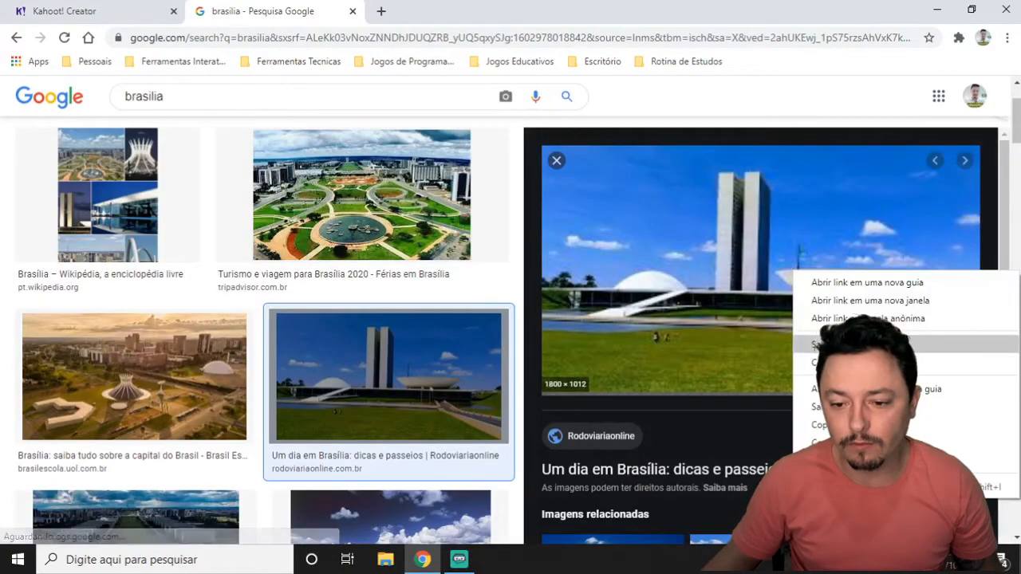
left_click(848, 407)
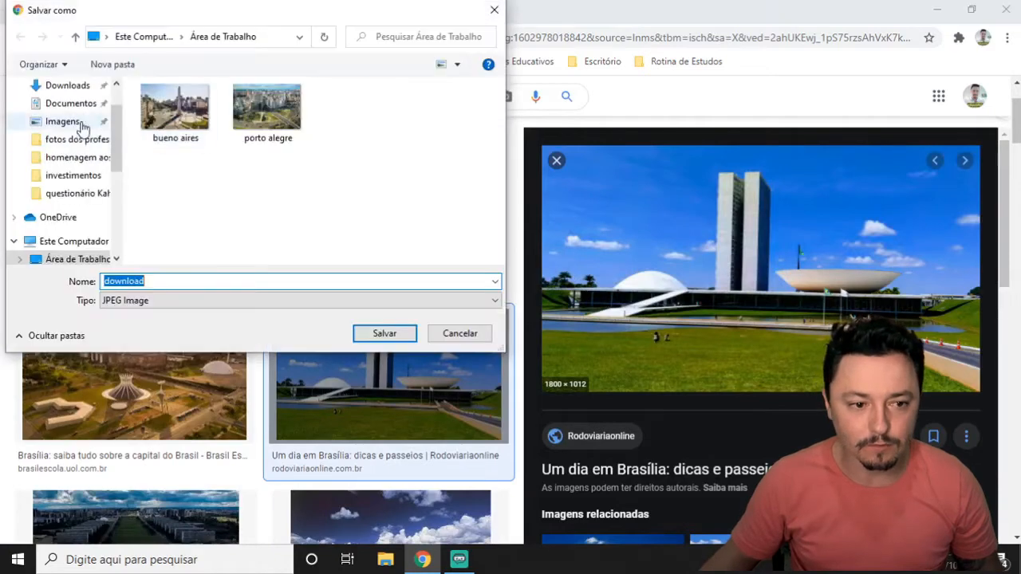
type("brasilia")
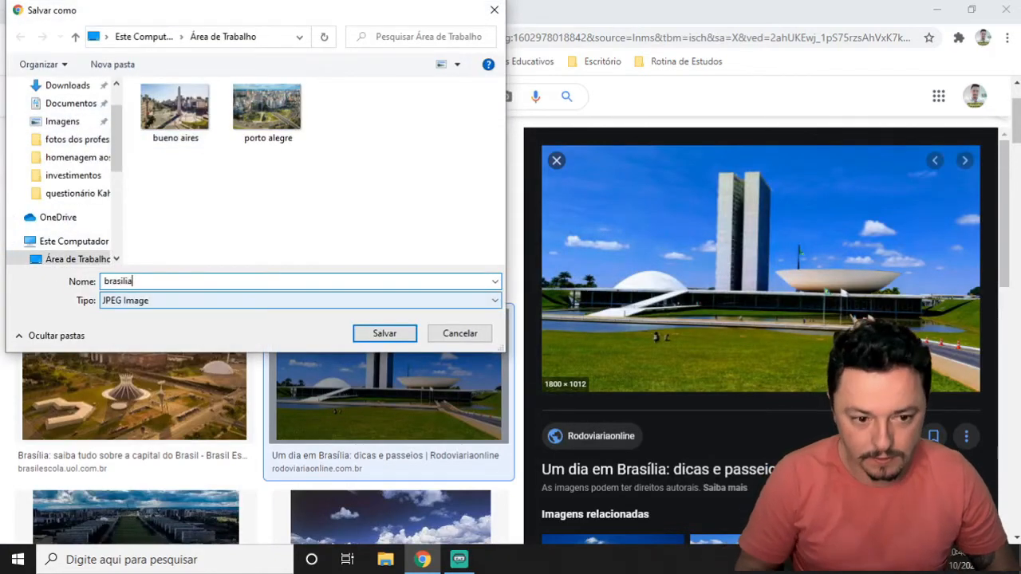
key("Return")
Return to the Kahoot! creator and upload the "brasilia" image from the desktop as the question's picture
left_click(158, 8)
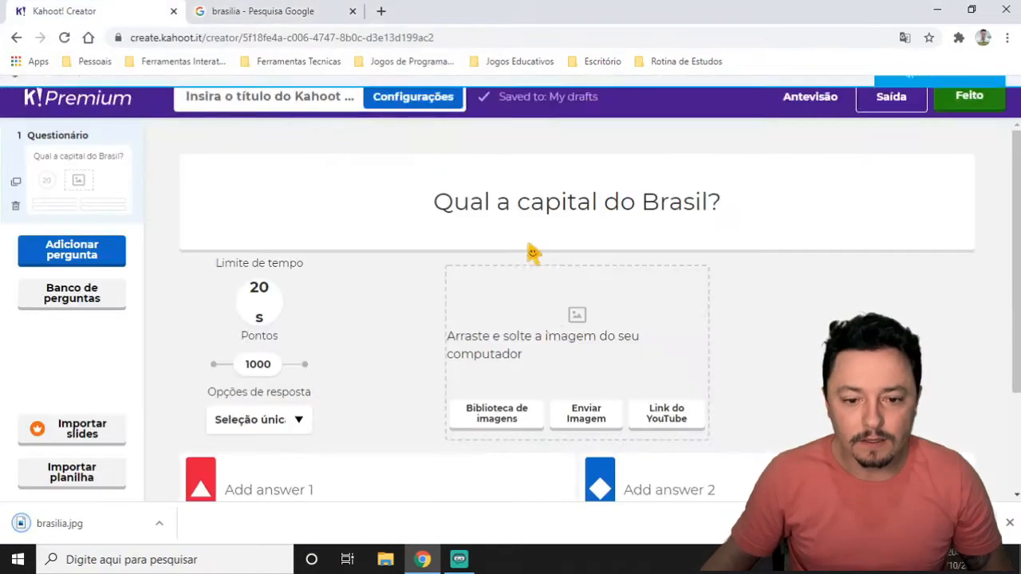
left_click(586, 414)
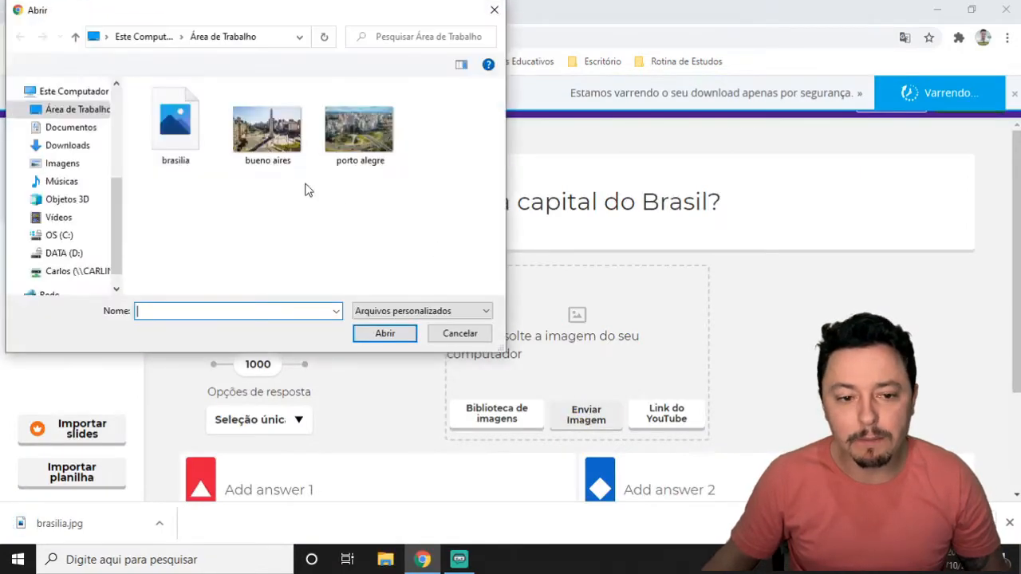
left_click(323, 128)
left_click(175, 116)
left_click(383, 334)
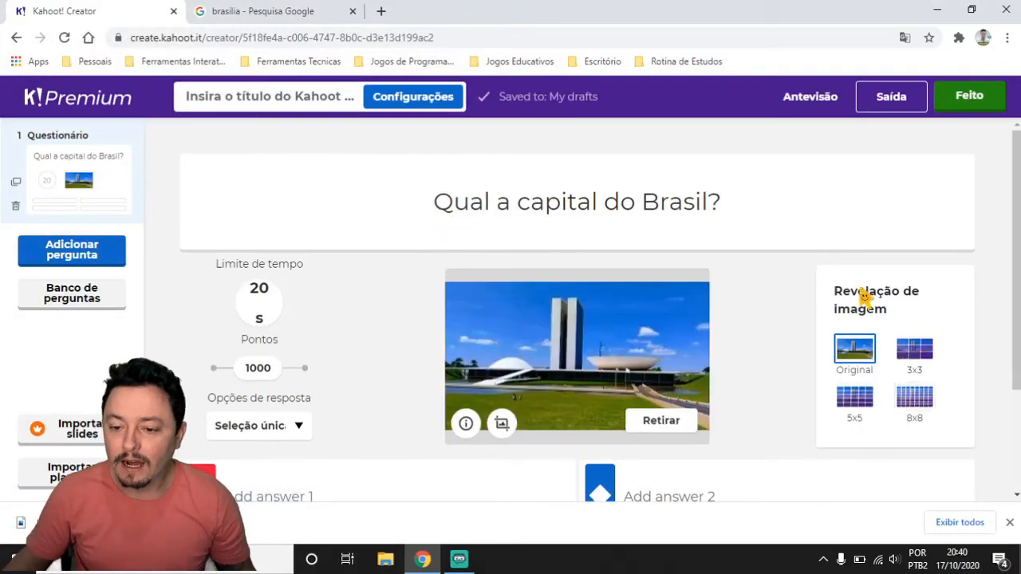
left_click_drag(869, 306, 887, 319)
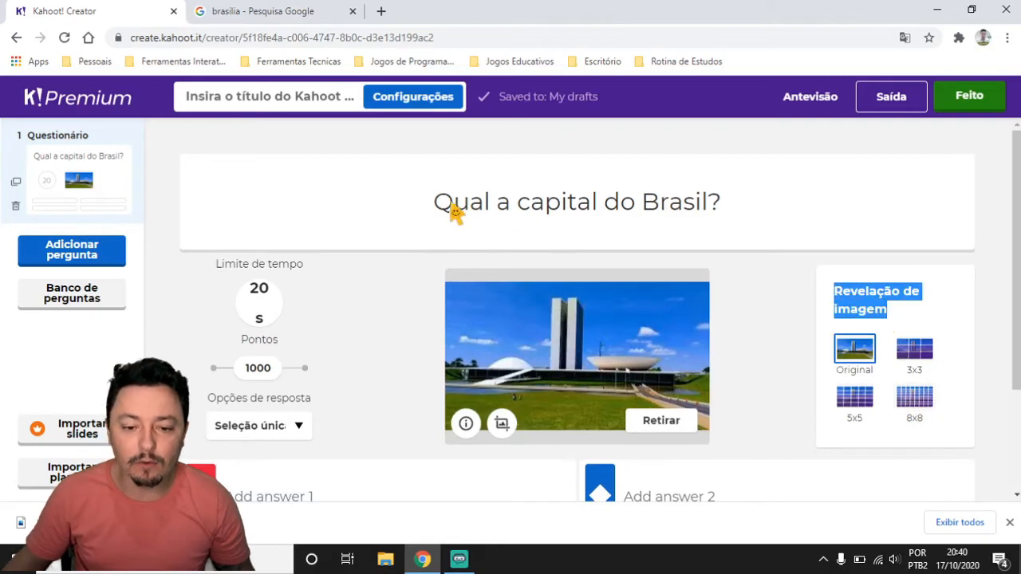
left_click_drag(451, 209, 734, 210)
left_click(732, 236)
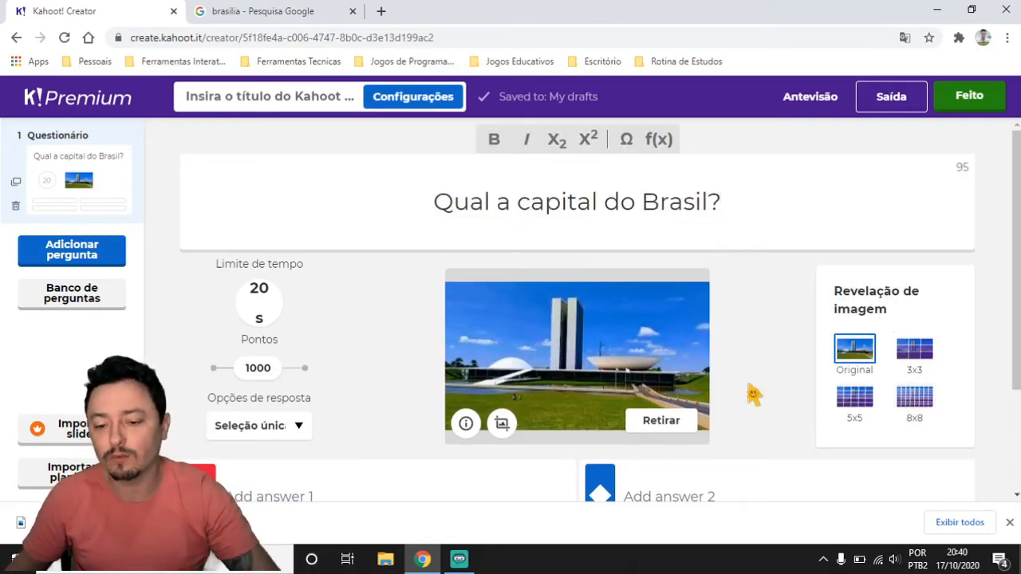
Set the question's time limit to 60 seconds and its image reveal to 8x8, trying the 3x3 and 5x5 grids first
left_click(915, 365)
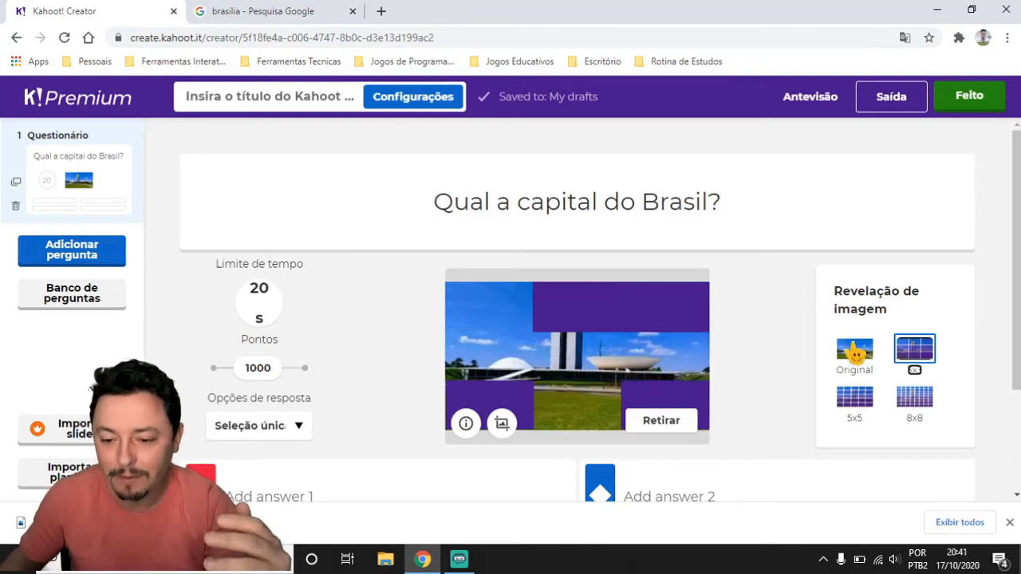
left_click(855, 397)
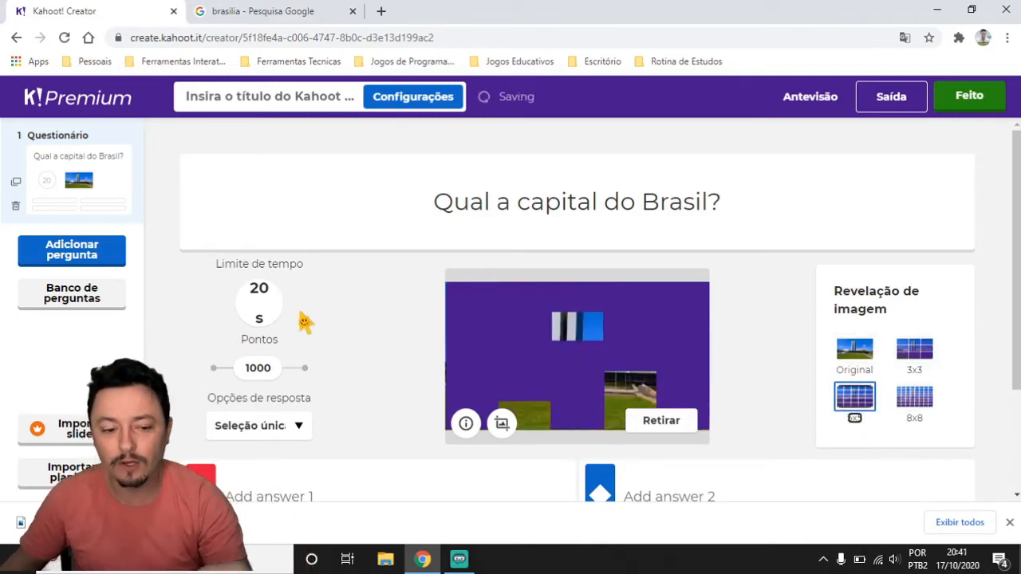
left_click(258, 303)
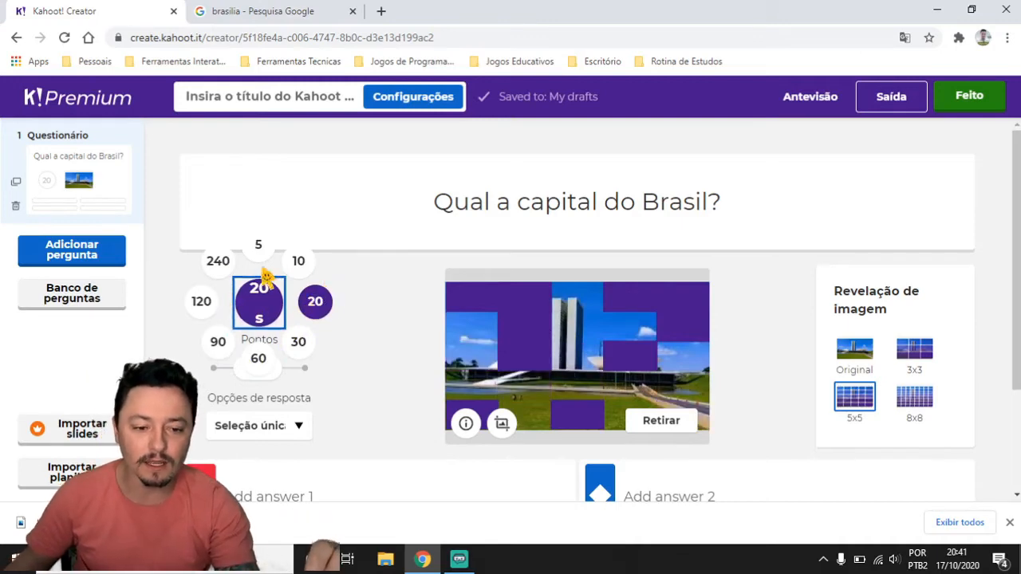
left_click(278, 365)
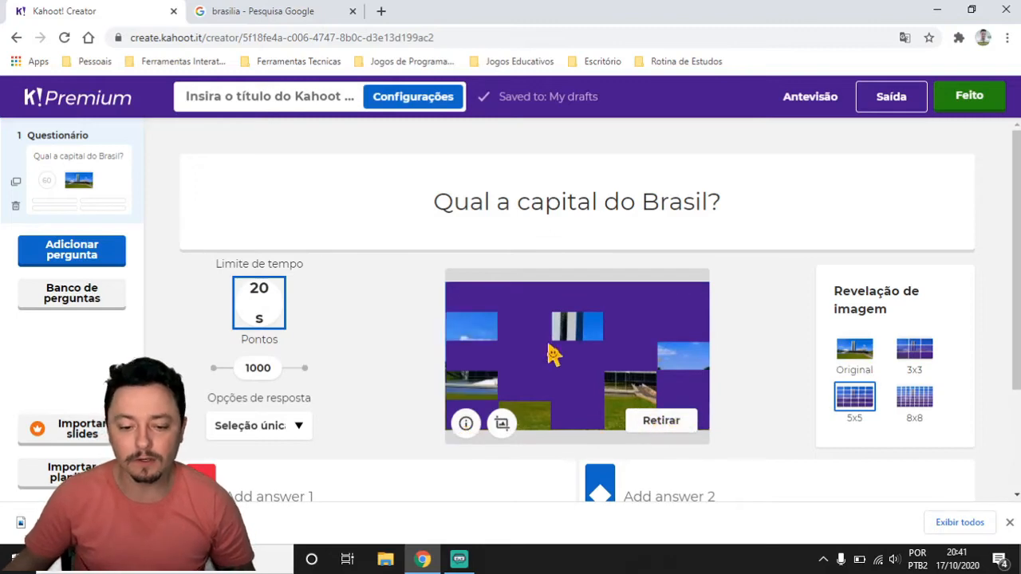
left_click(914, 403)
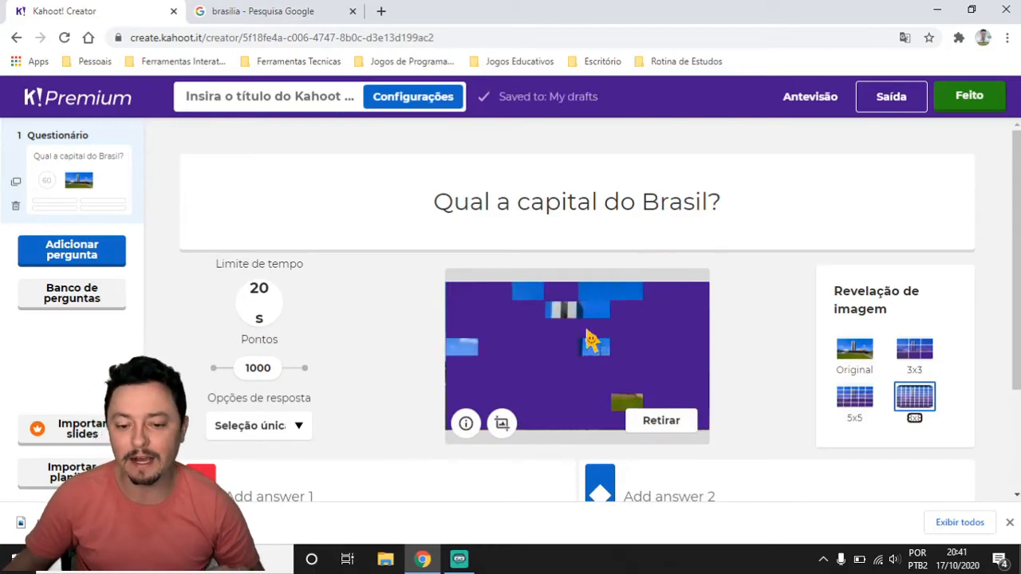
Enter "São Paulo" as answer 1, toggling its correct-answer mark on and back off
scroll(543, 355, "down", 2)
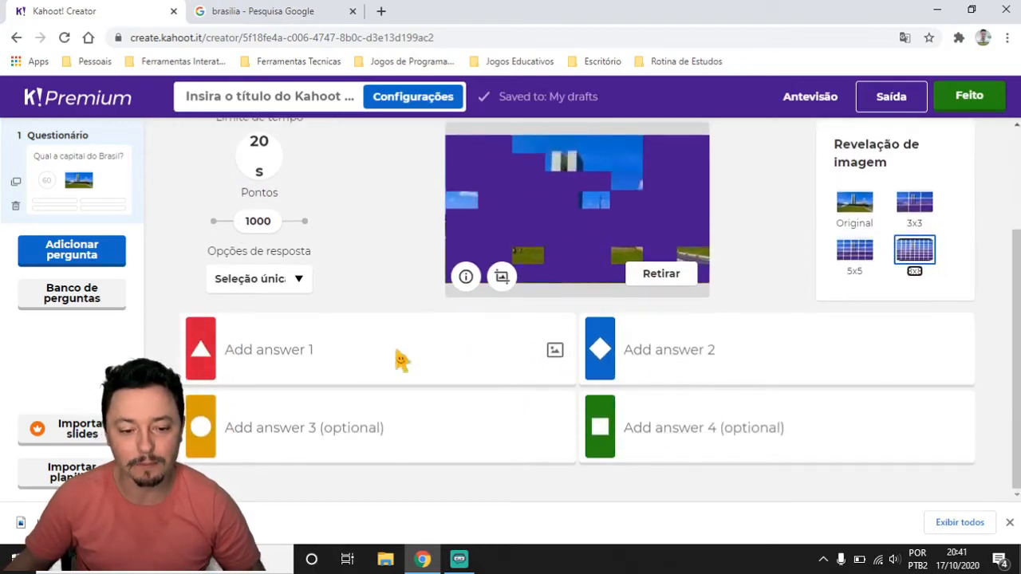
left_click(339, 367)
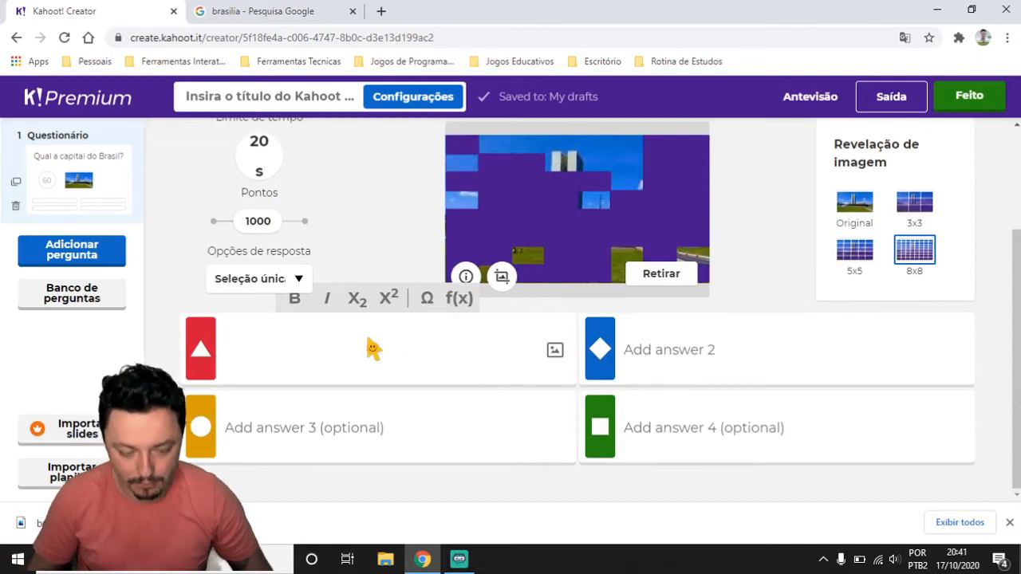
type("São Paulo")
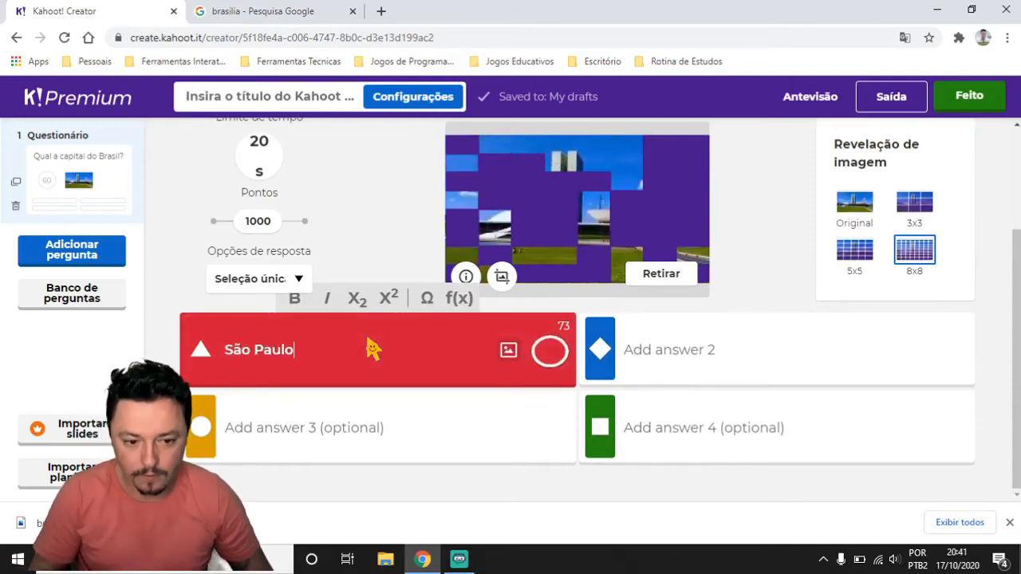
key("Tab")
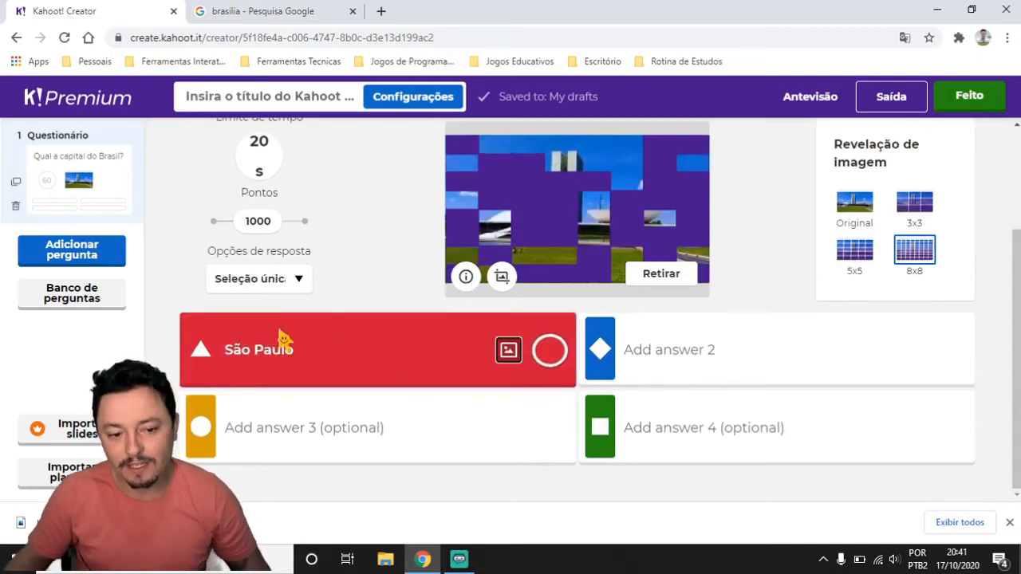
left_click(549, 353)
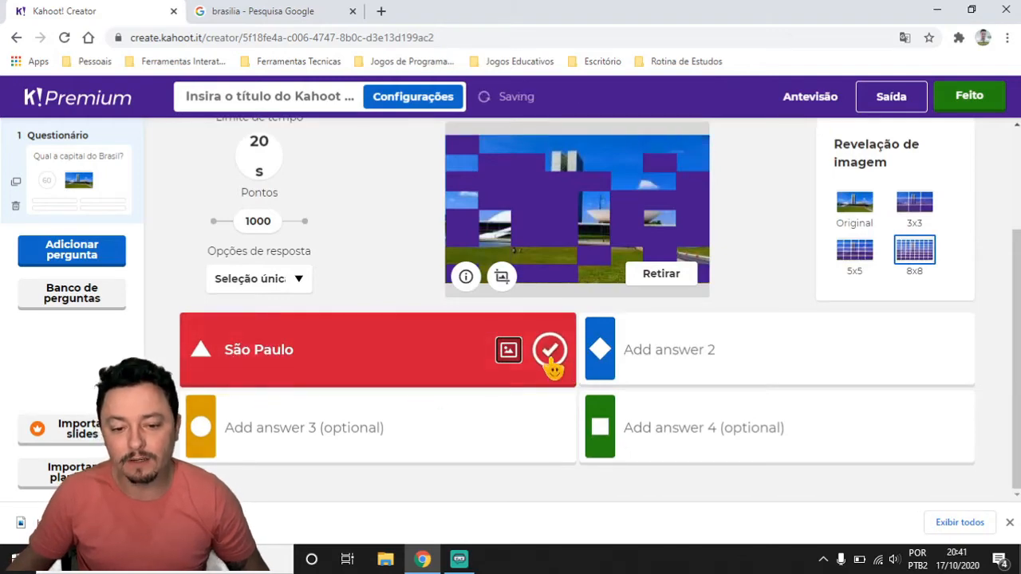
left_click(549, 355)
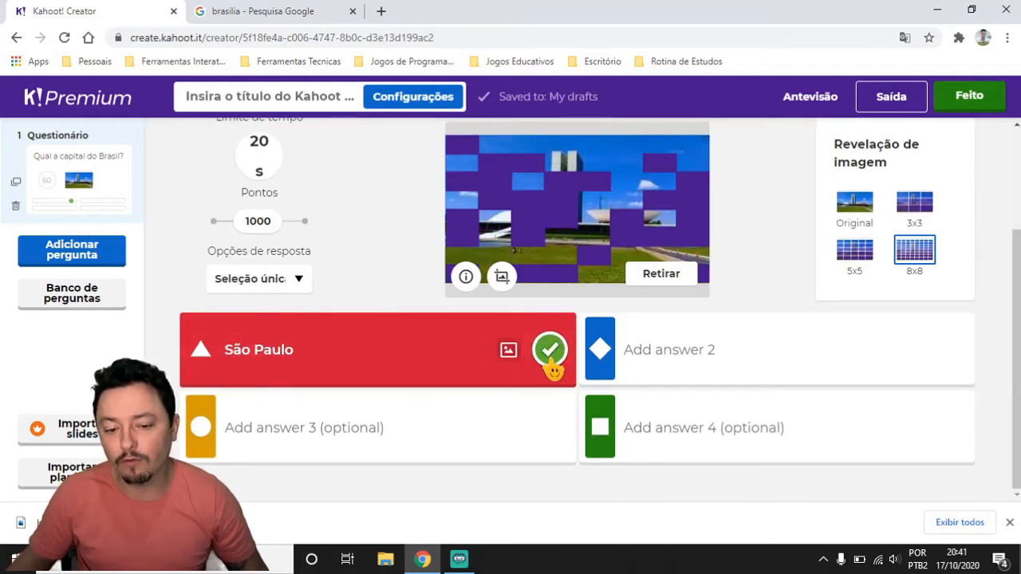
left_click(550, 356)
Enter "Porto Alegre" as answer 3 and replace the text with the uploaded "porto alegre" image
left_click(356, 432)
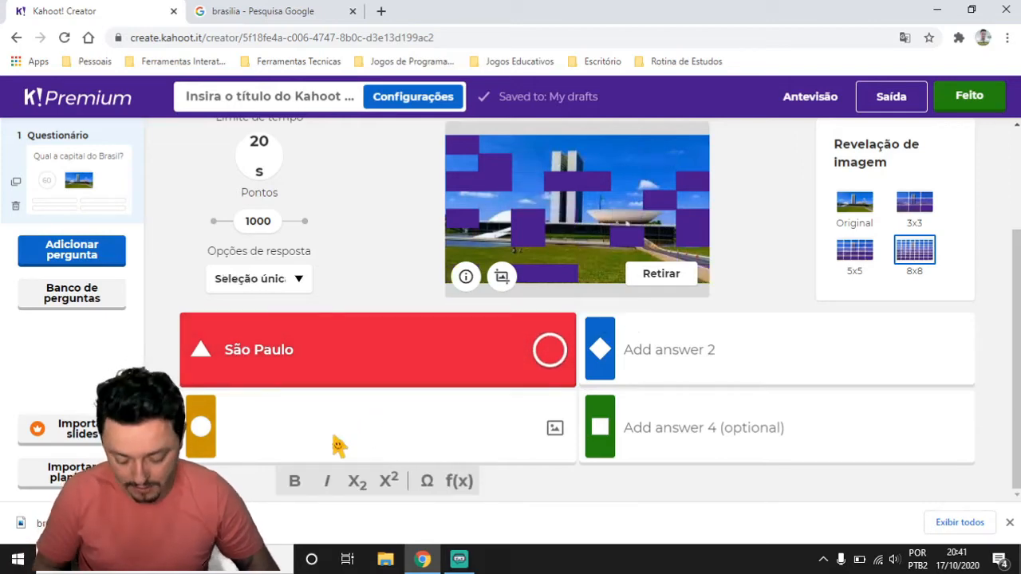
type("Porto Alegre")
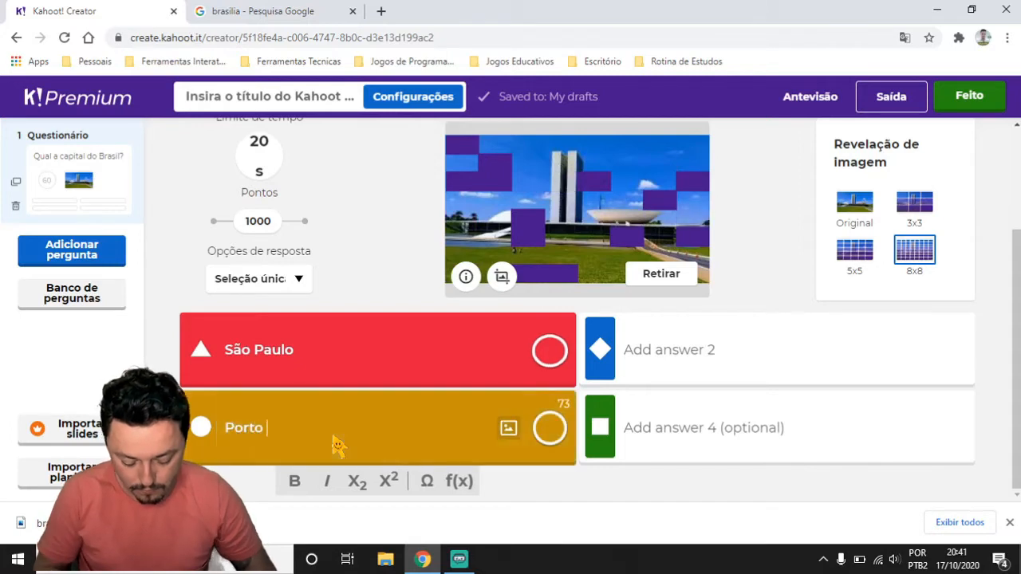
left_click(508, 428)
left_click(437, 397)
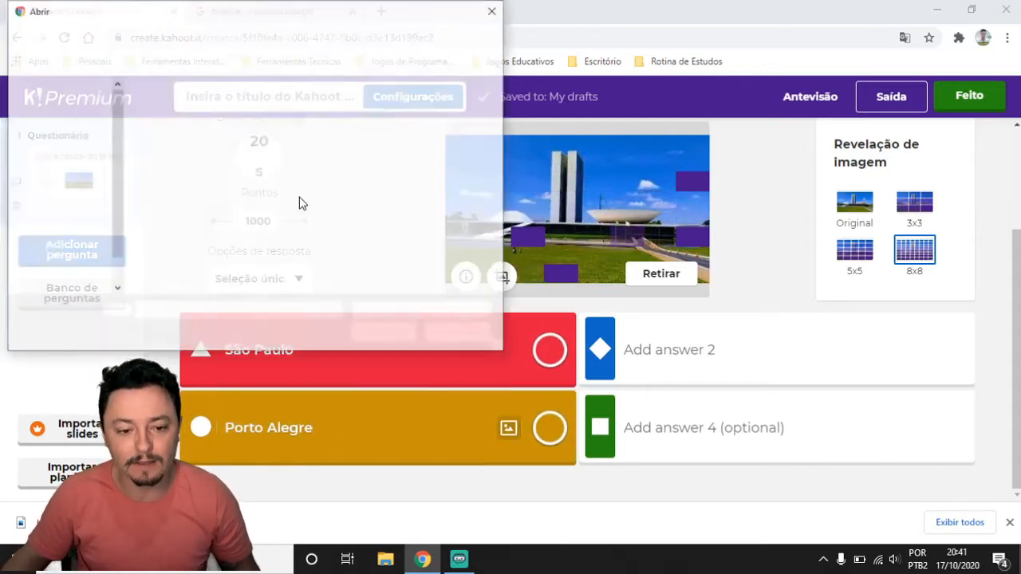
left_click(360, 119)
left_click(386, 334)
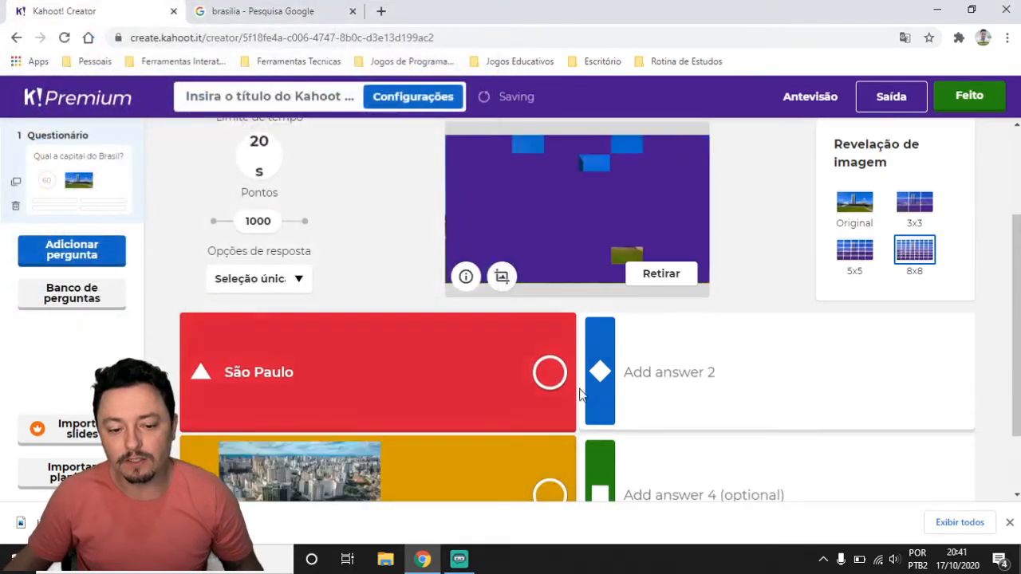
scroll(582, 391, "down", 1)
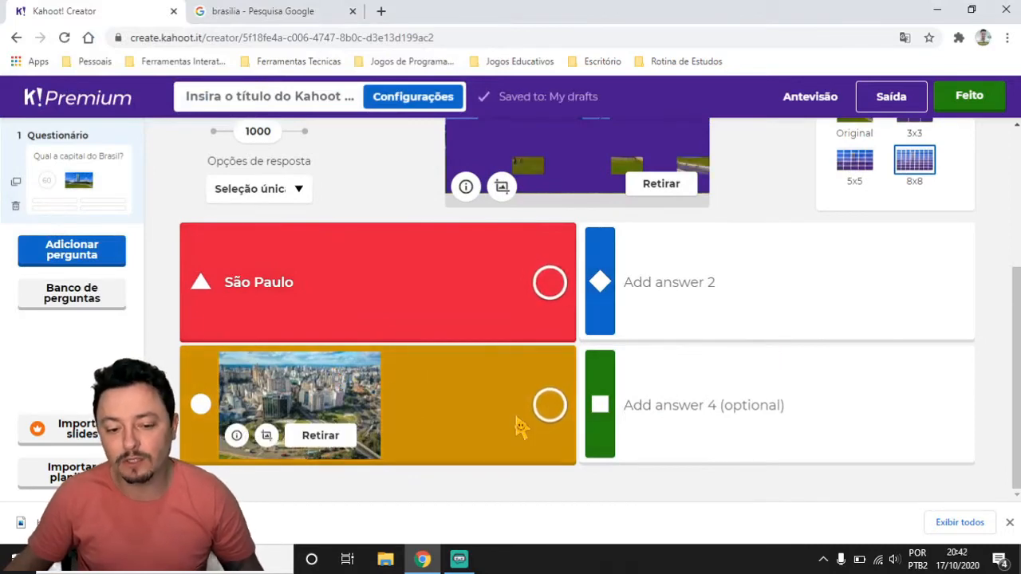
Enter "Rio de Janeiro" as answer 2
left_click(295, 299)
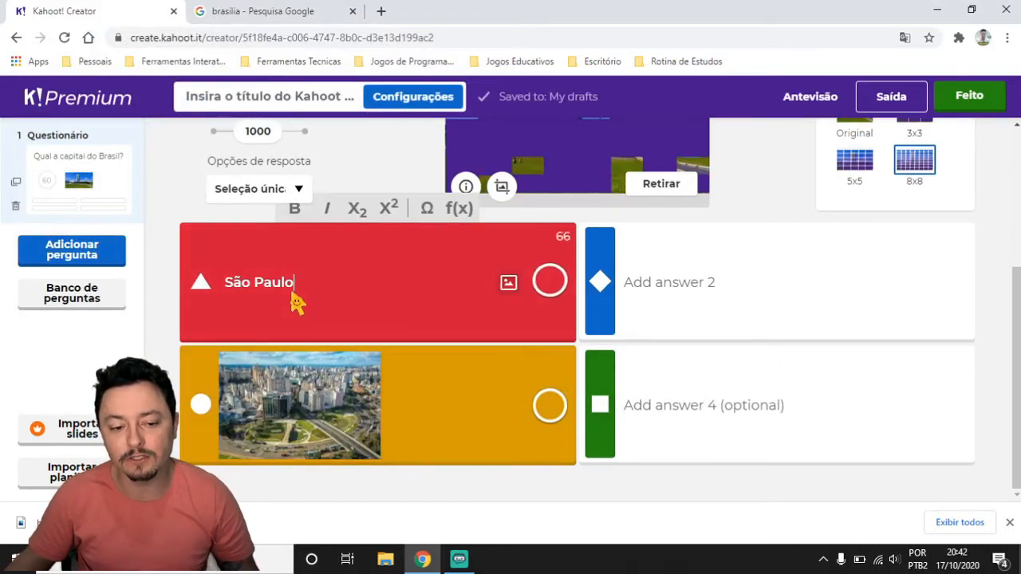
left_click(771, 301)
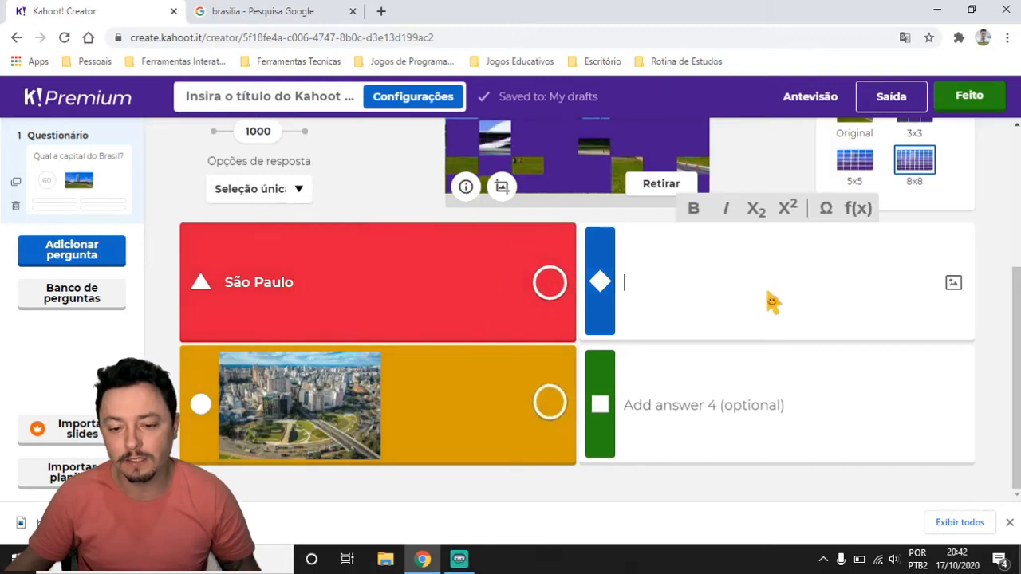
type("Rio de")
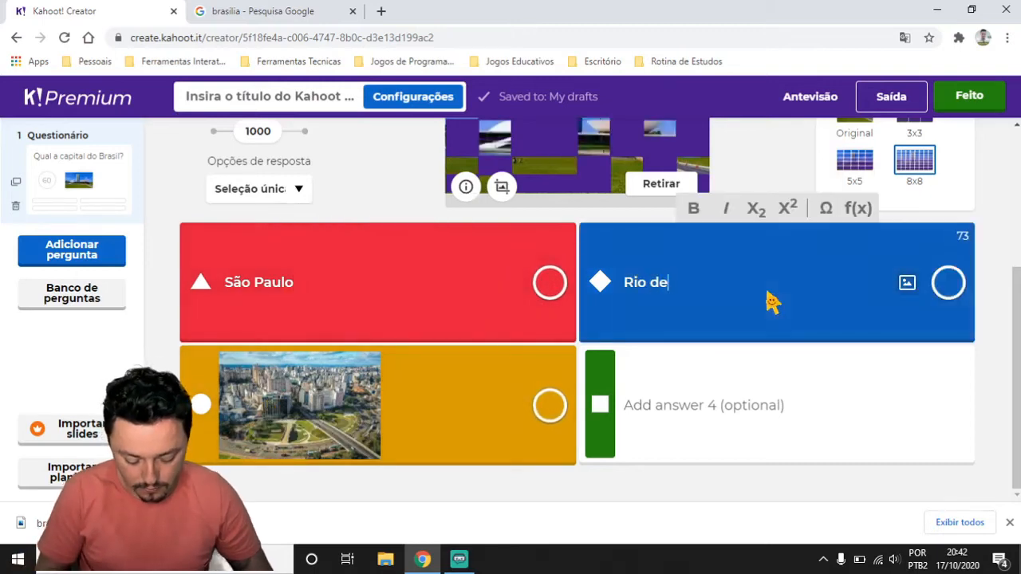
type(" Janeiro")
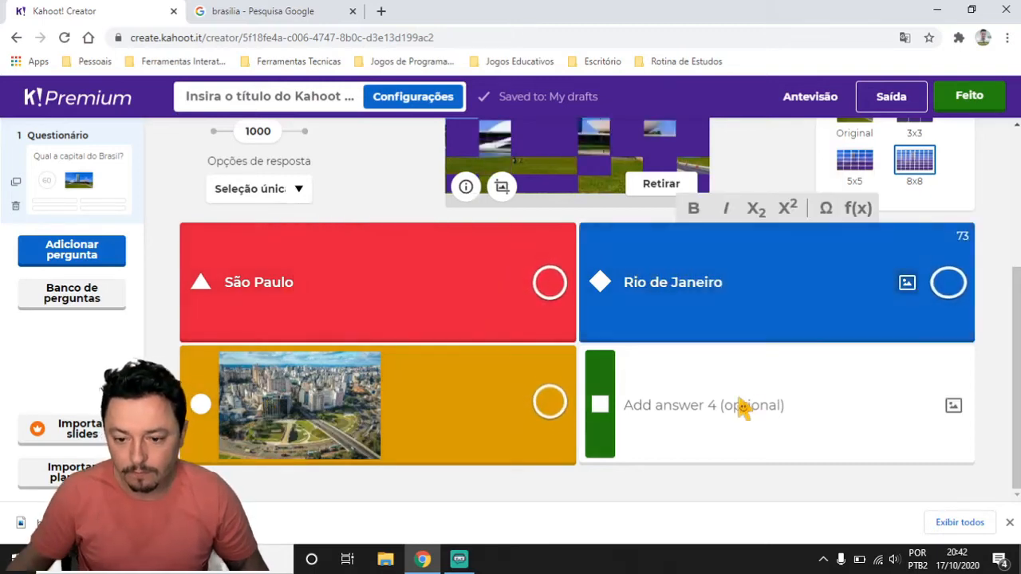
Enter "Florianópolis" as answer 4
left_click(742, 406)
type("Flori")
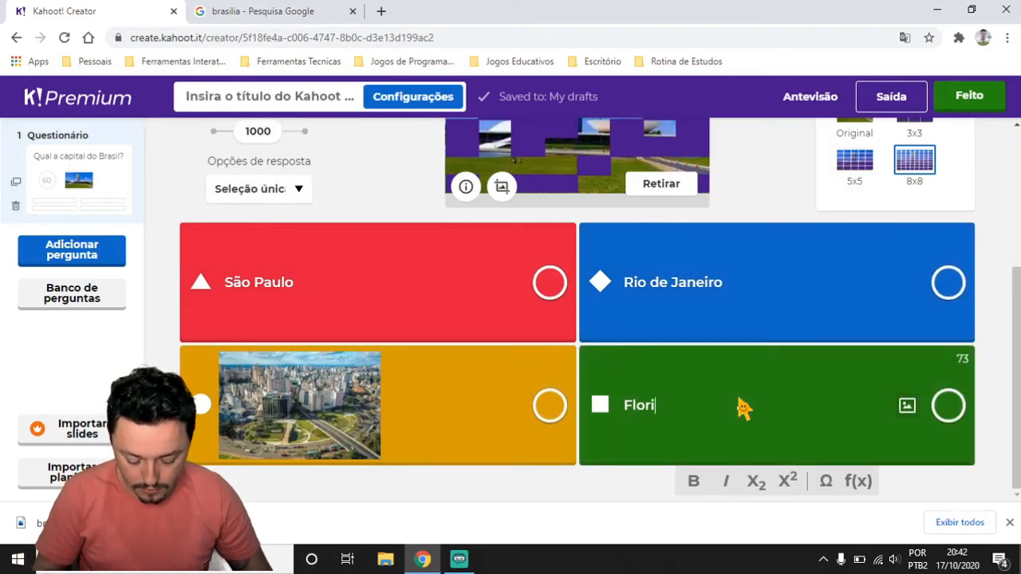
type("anópolis")
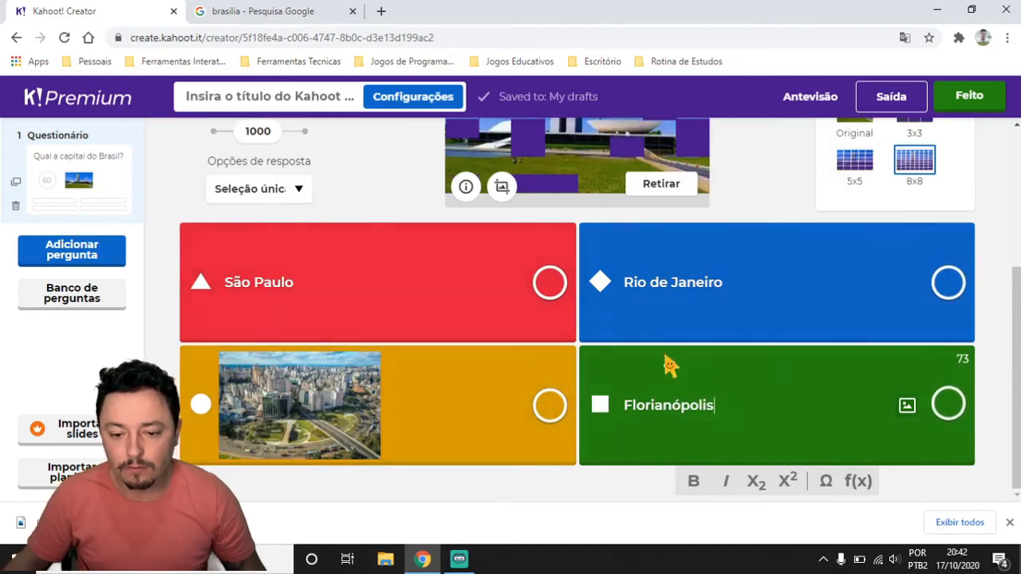
scroll(888, 418, "up", 1)
scroll(853, 449, "down", 1)
Replace the text of answer 4 with "Brasília" and mark it as the correct answer
left_click_drag(720, 421, 620, 402)
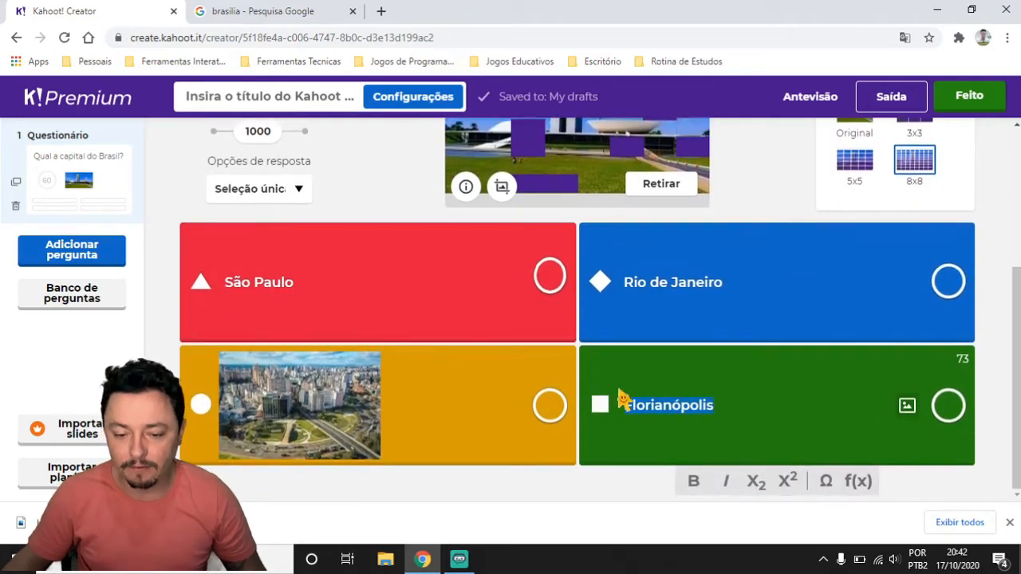
type("Bras")
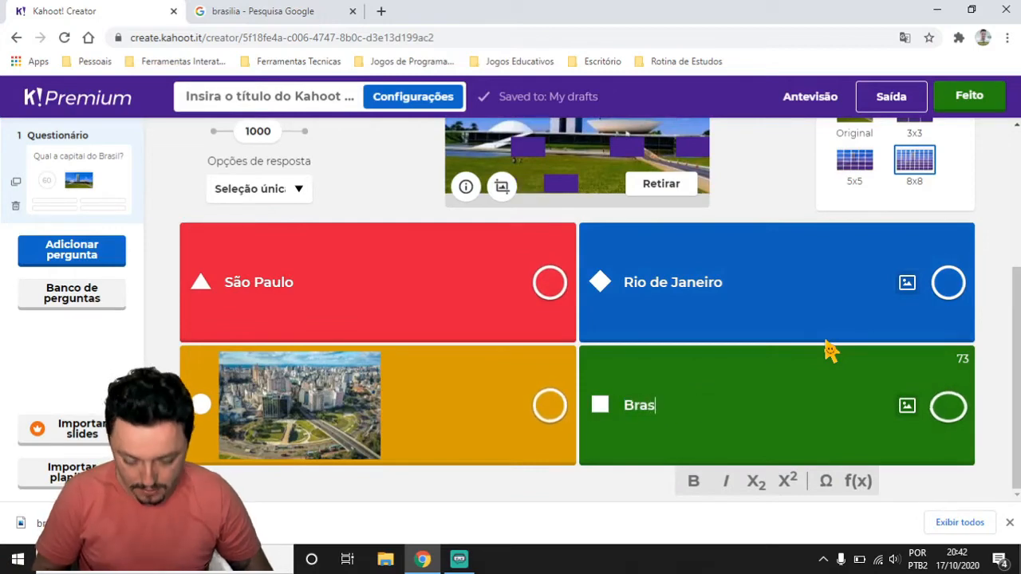
type("ília")
left_click(947, 405)
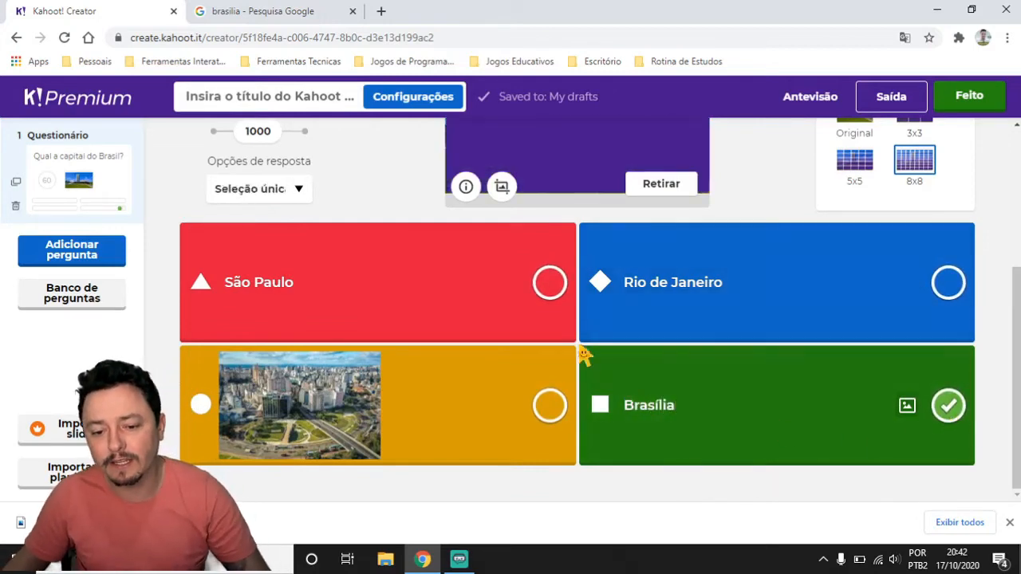
scroll(638, 383, "up", 3)
scroll(390, 333, "down", 3)
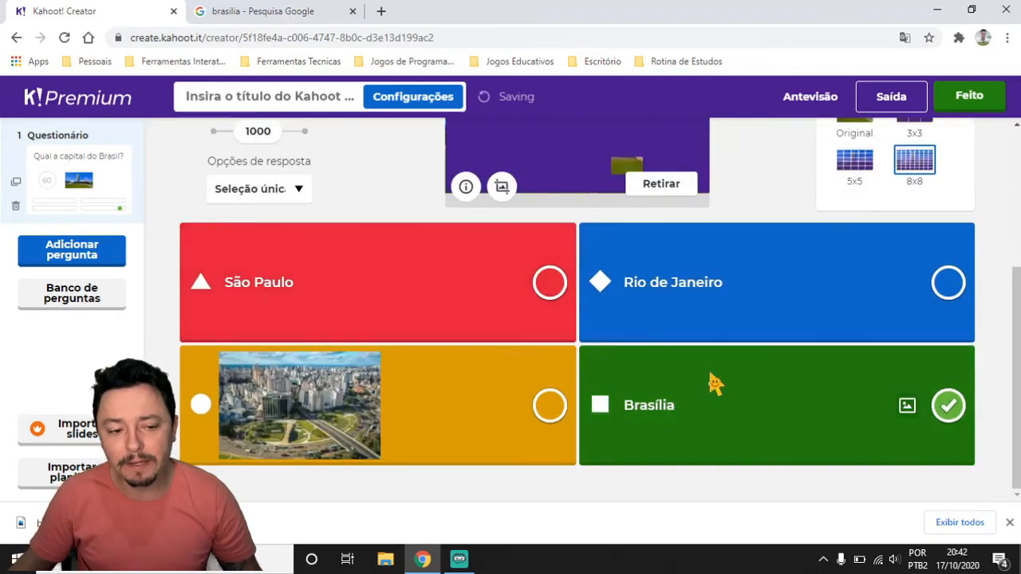
Add a second question of the true-or-false type to the kahoot and look over its layout
scroll(606, 367, "up", 3)
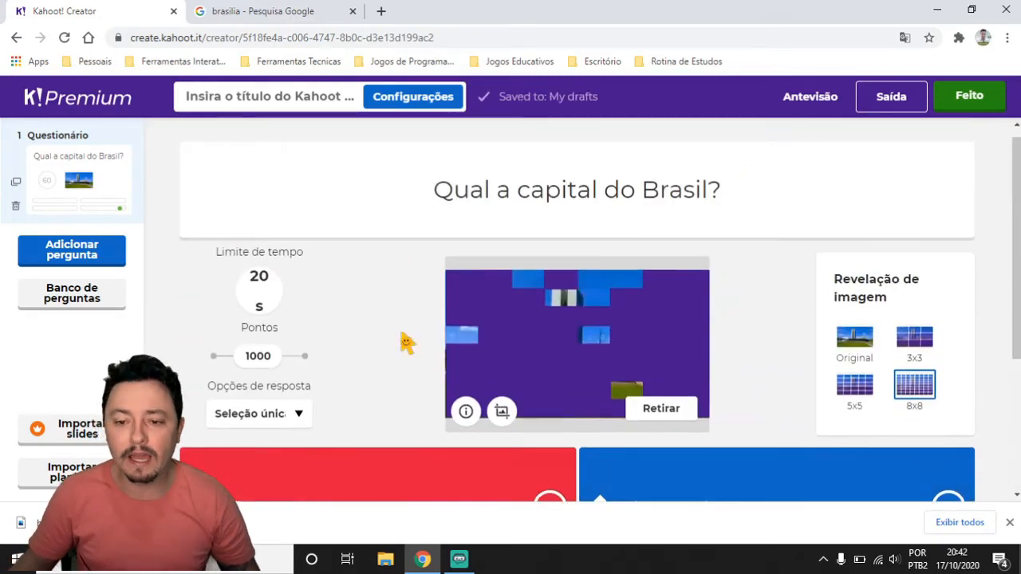
left_click(71, 267)
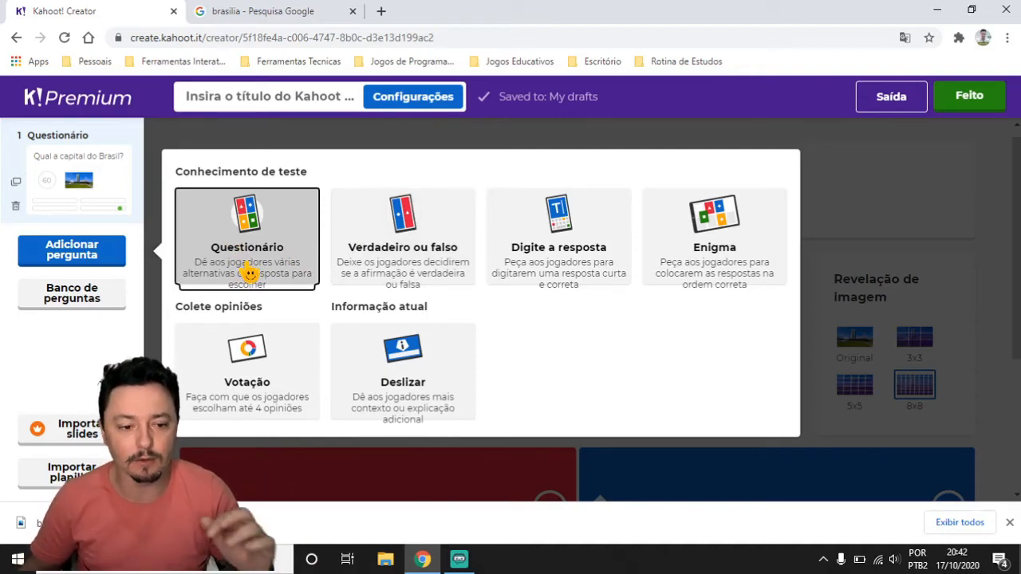
left_click(417, 246)
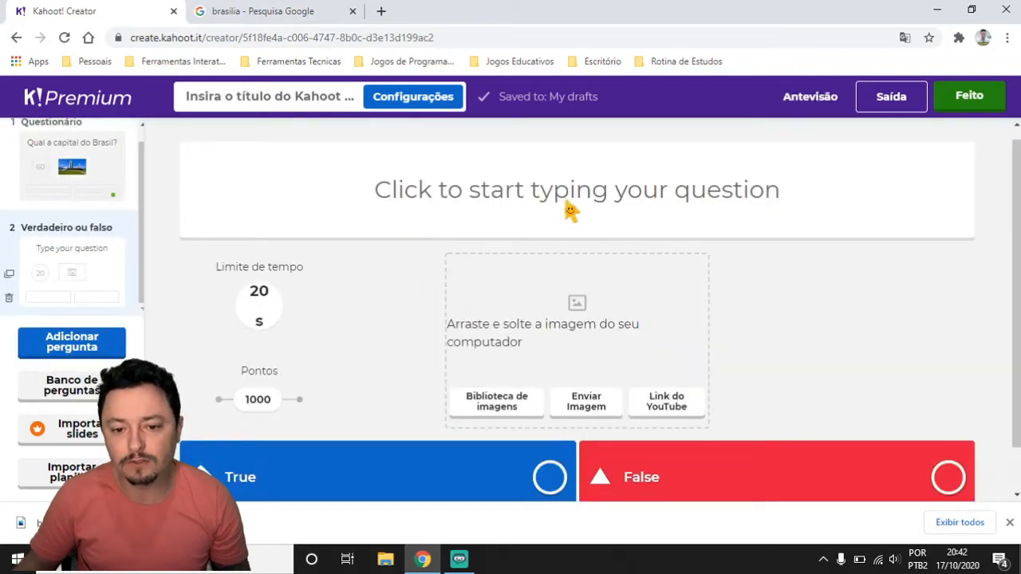
scroll(598, 359, "down", 1)
scroll(582, 231, "up", 1)
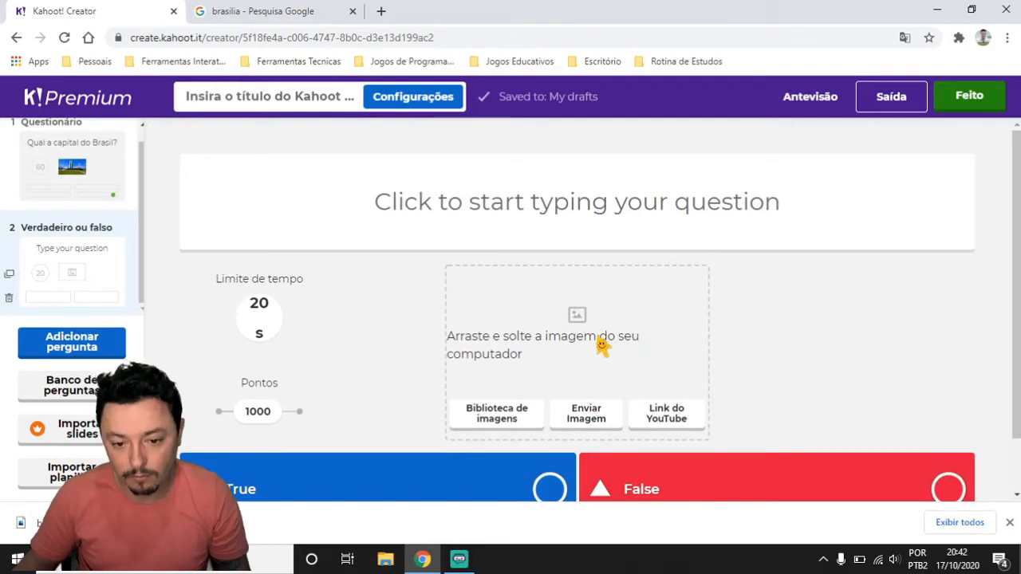
scroll(585, 319, "down", 1)
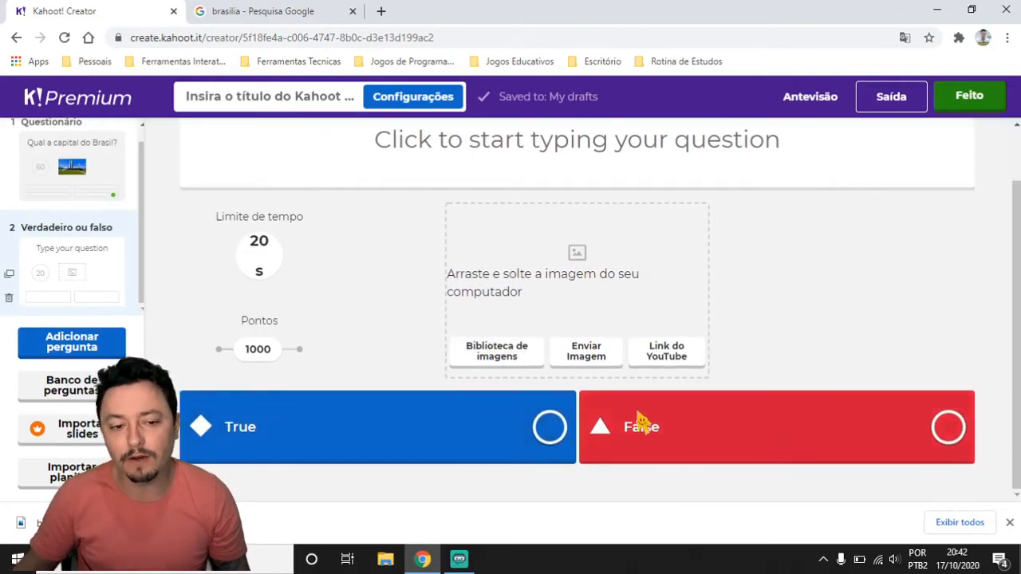
scroll(641, 422, "up", 1)
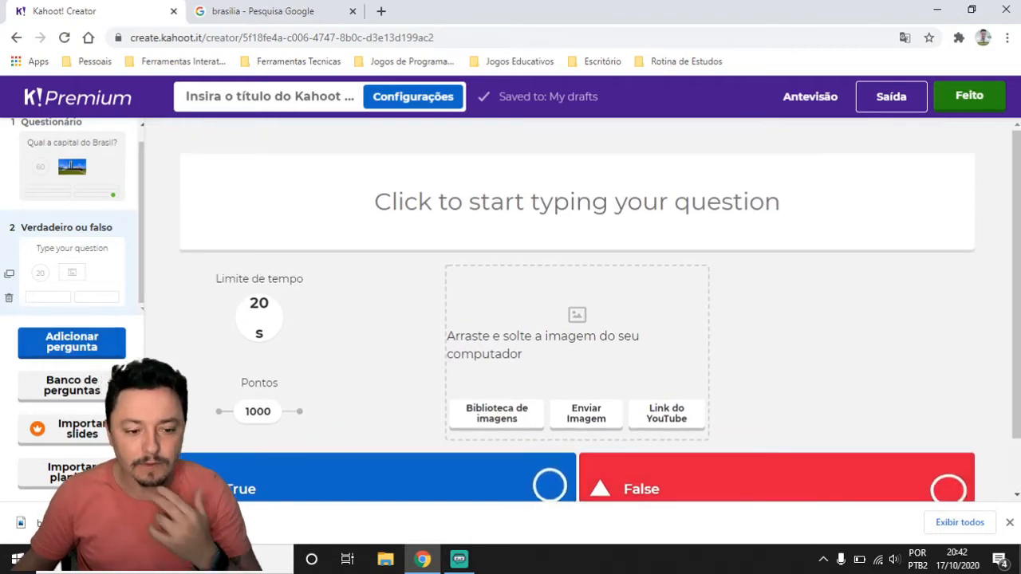
Enter "A capital de SC é Florianópolis!" as the true-or-false question and mark True as the correct answer
left_click(588, 215)
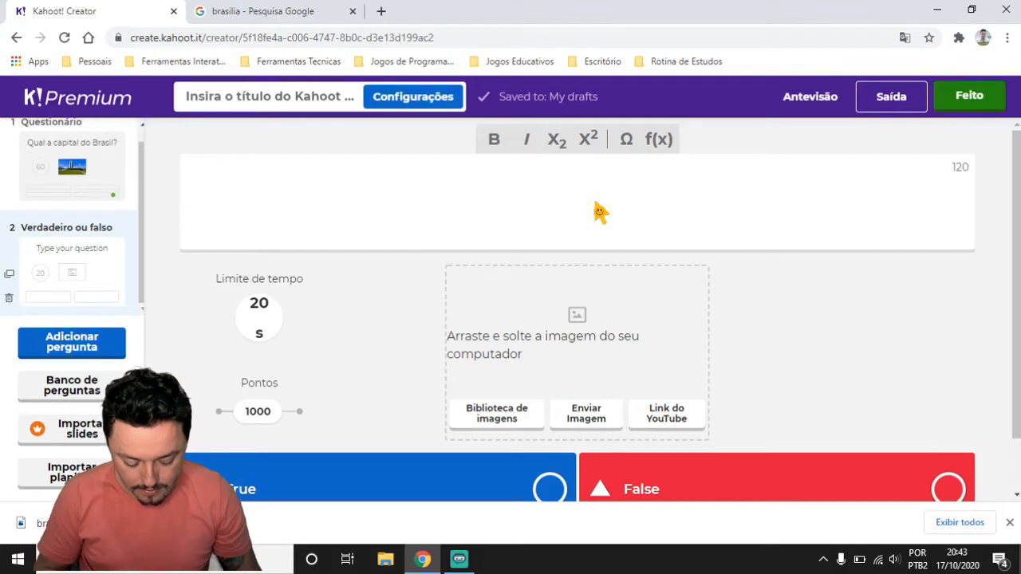
type("A capital de ")
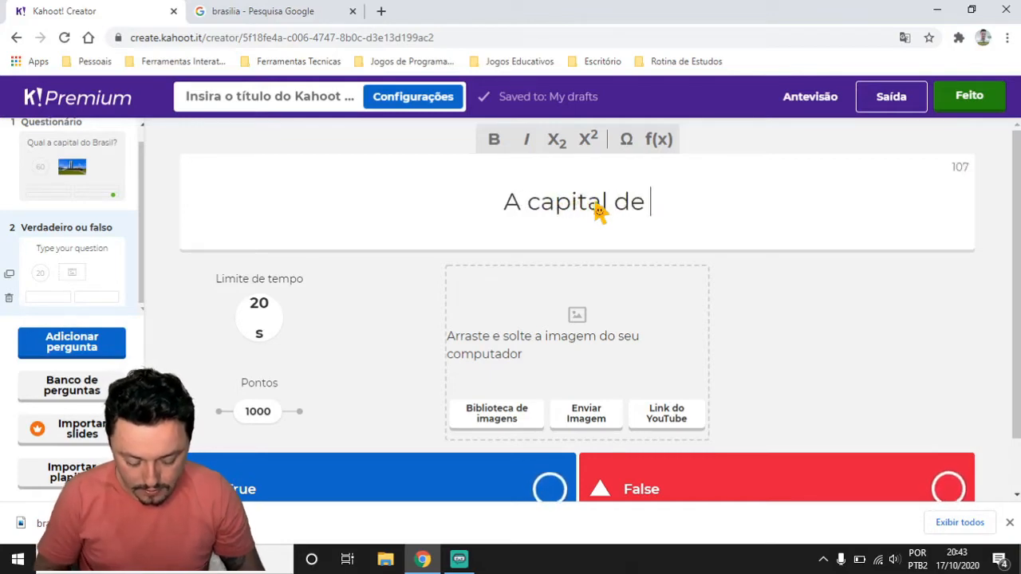
type("SC é florian")
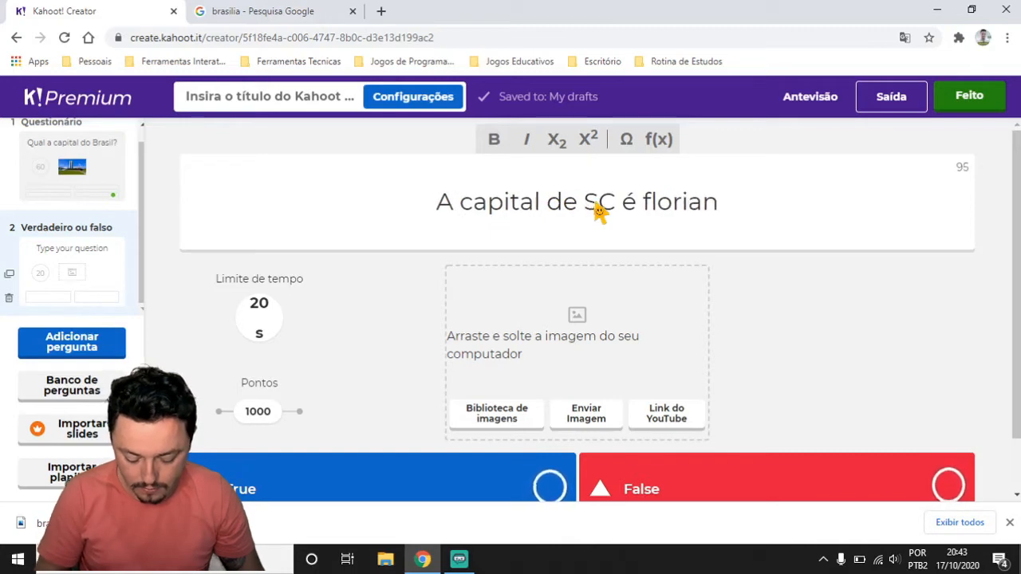
type("ópolis")
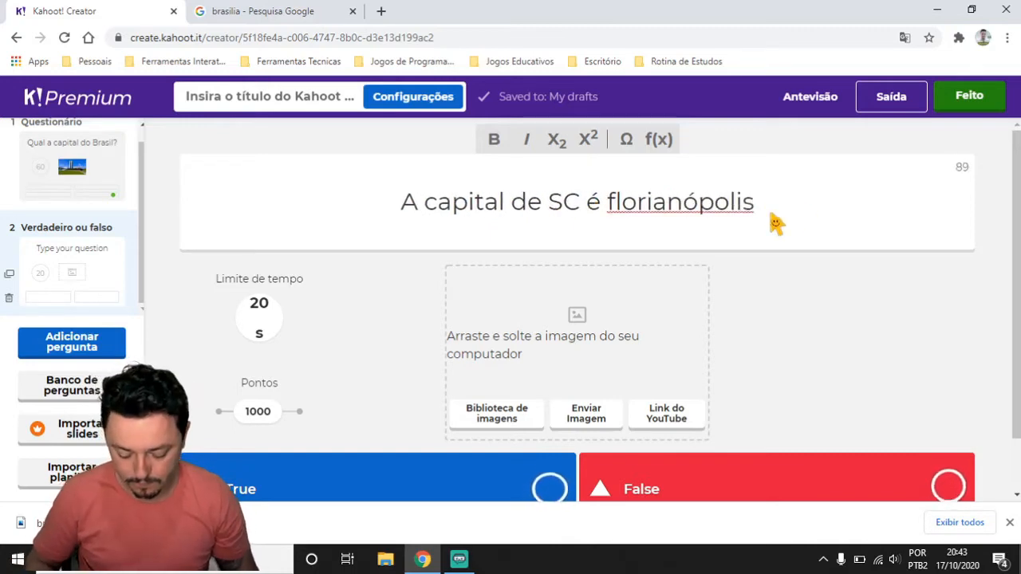
type("!")
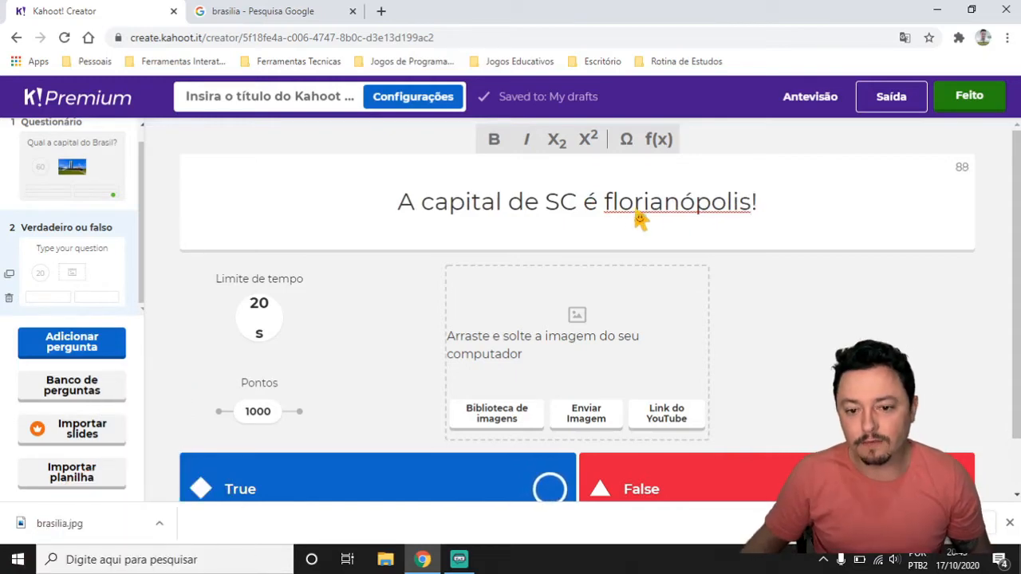
right_click(696, 213)
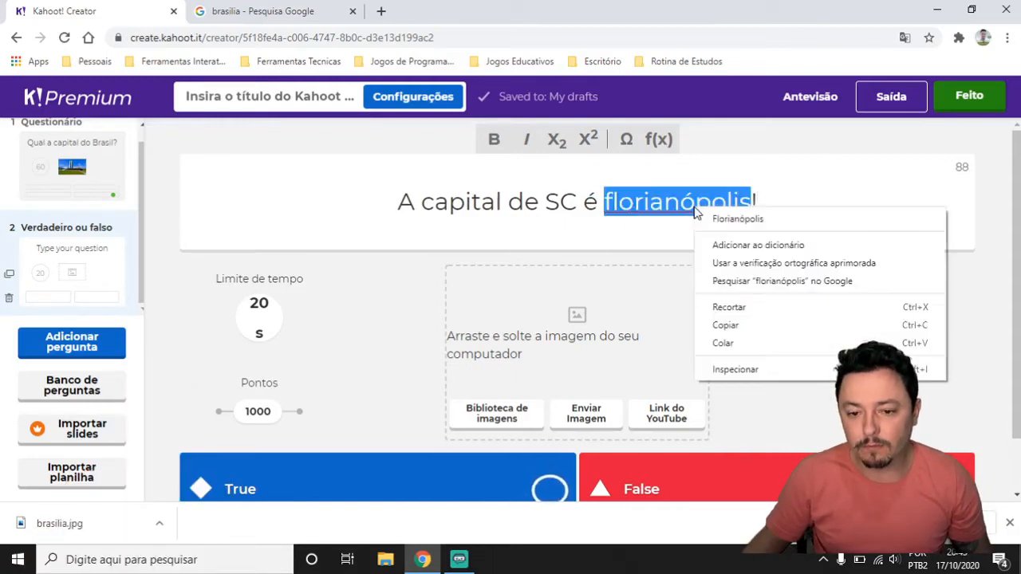
left_click(728, 220)
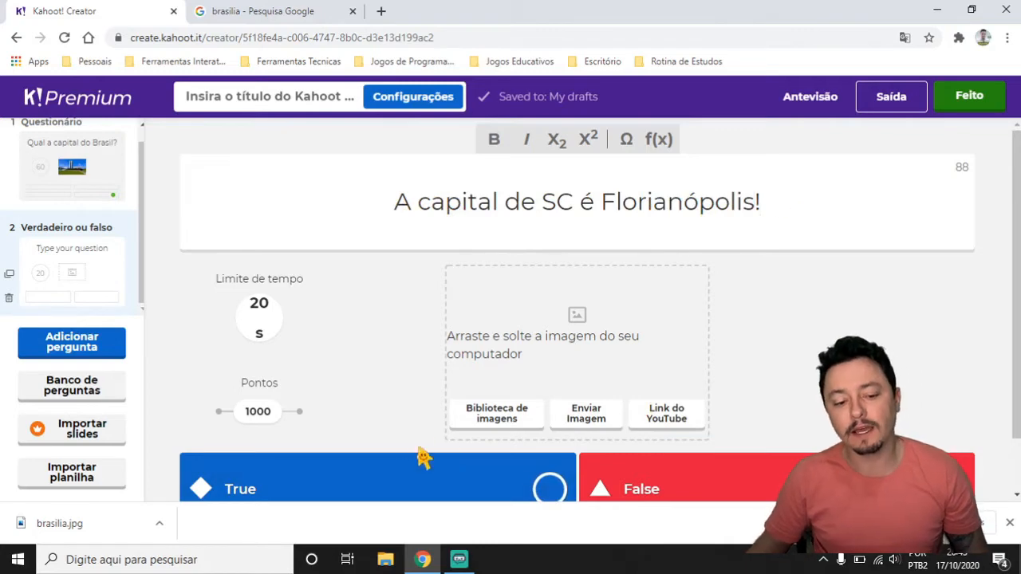
scroll(494, 401, "down", 2)
left_click(549, 427)
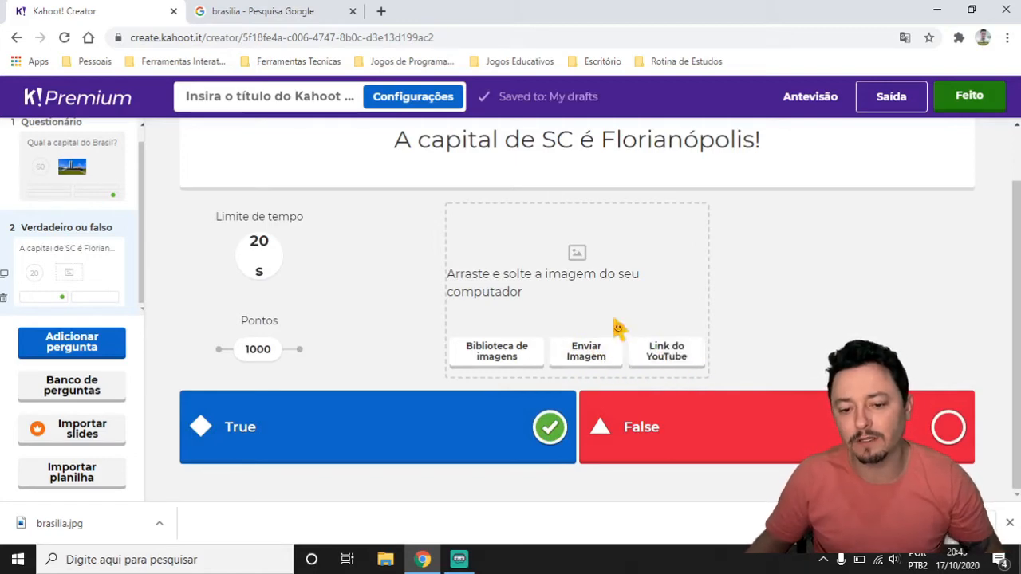
View the image library for this question and the list of available question types without choosing anything
left_click(500, 359)
key("Escape")
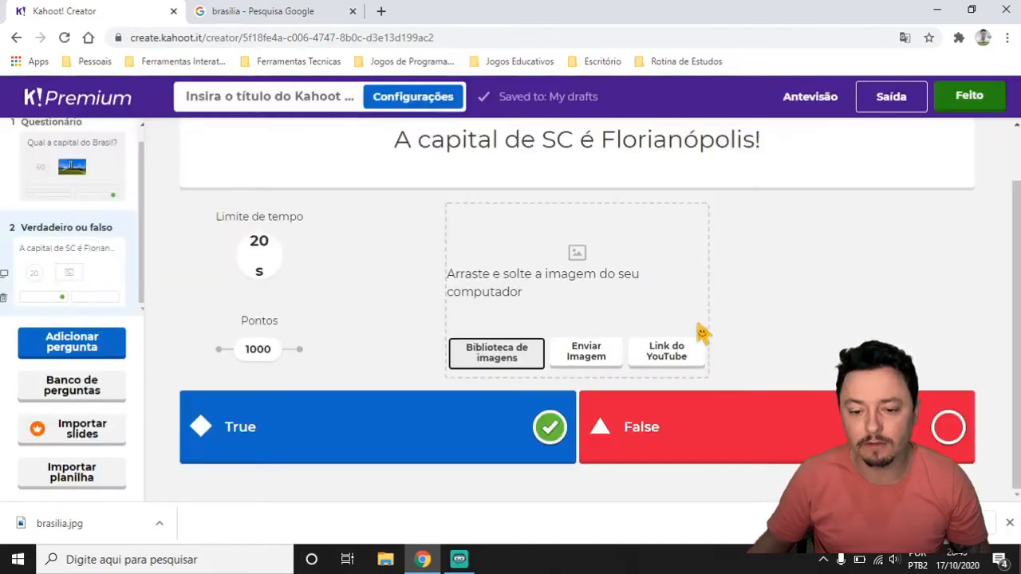
left_click(93, 354)
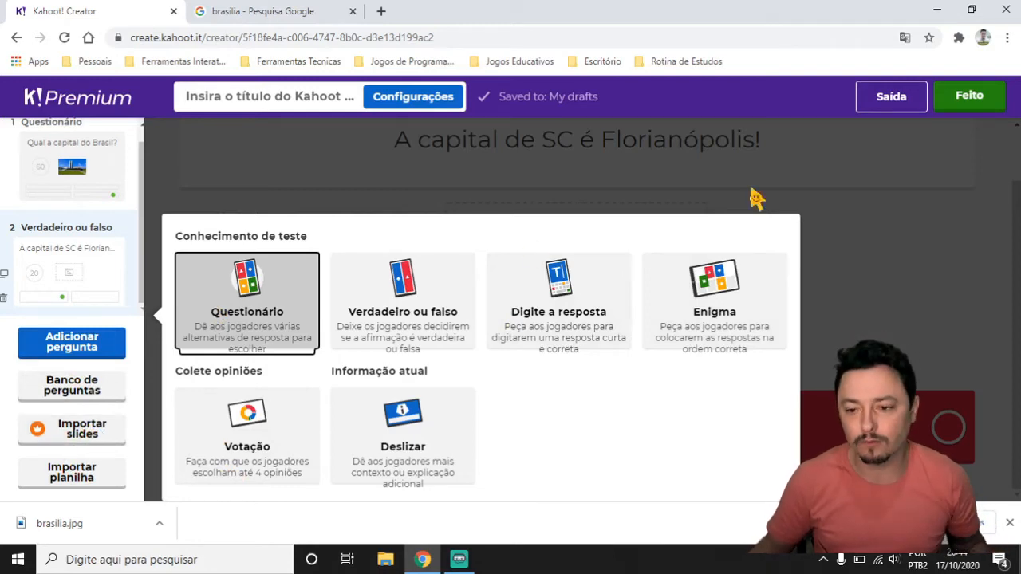
left_click(868, 165)
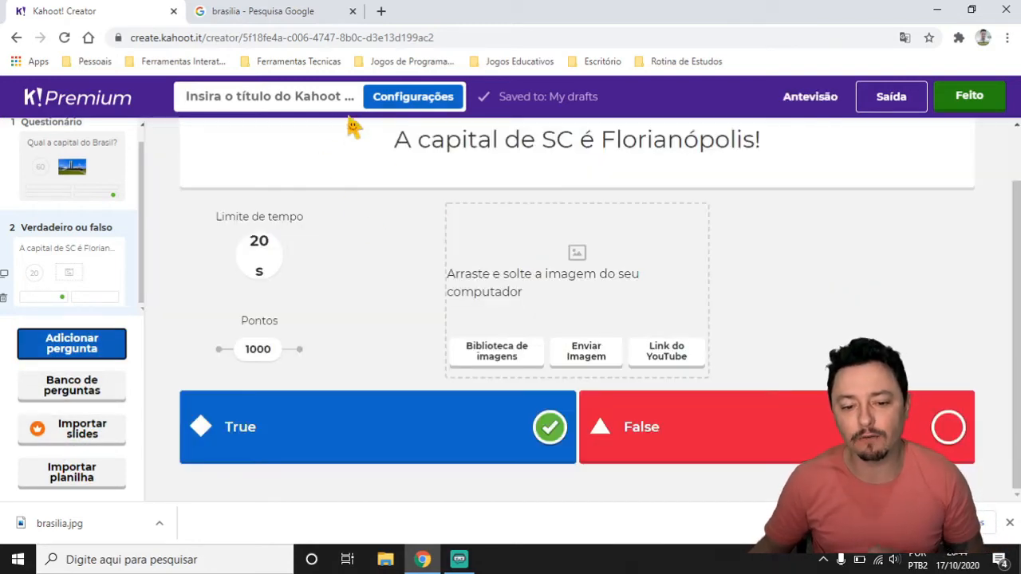
scroll(465, 221, "up", 1)
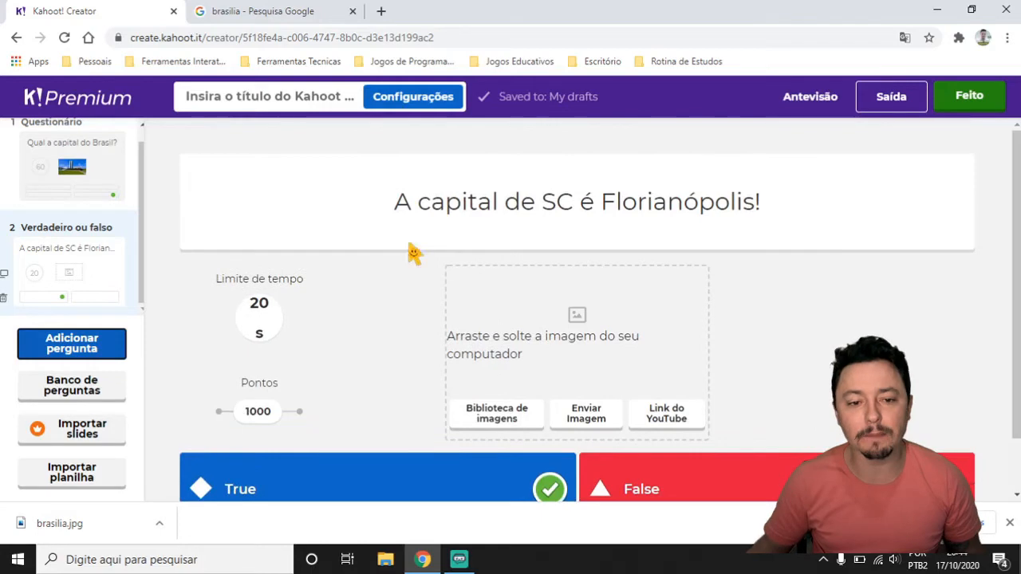
Title the kahoot "Capitais ( Teste )" and enter "Aula de Geografia" as its description
left_click(291, 102)
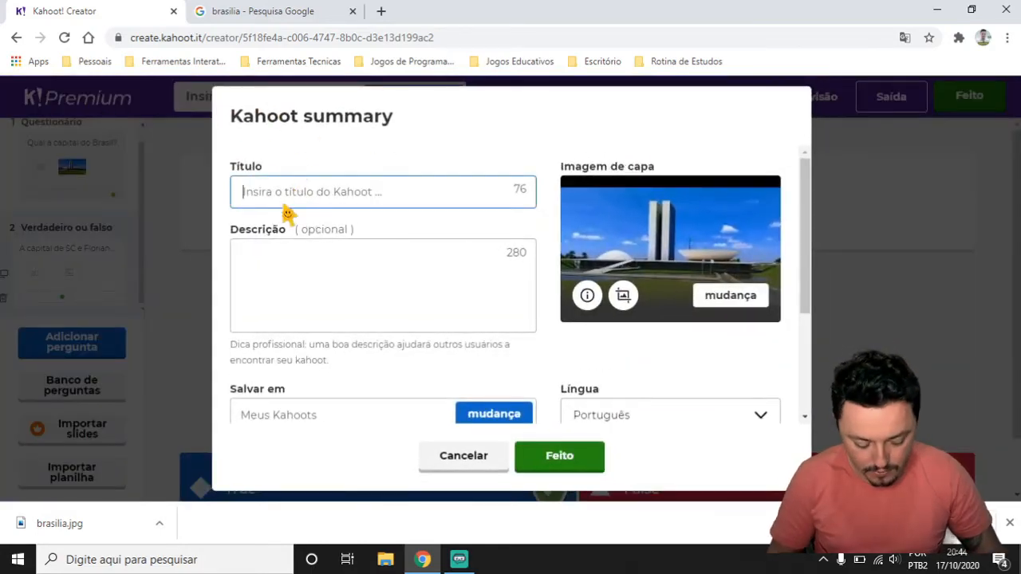
type("Q")
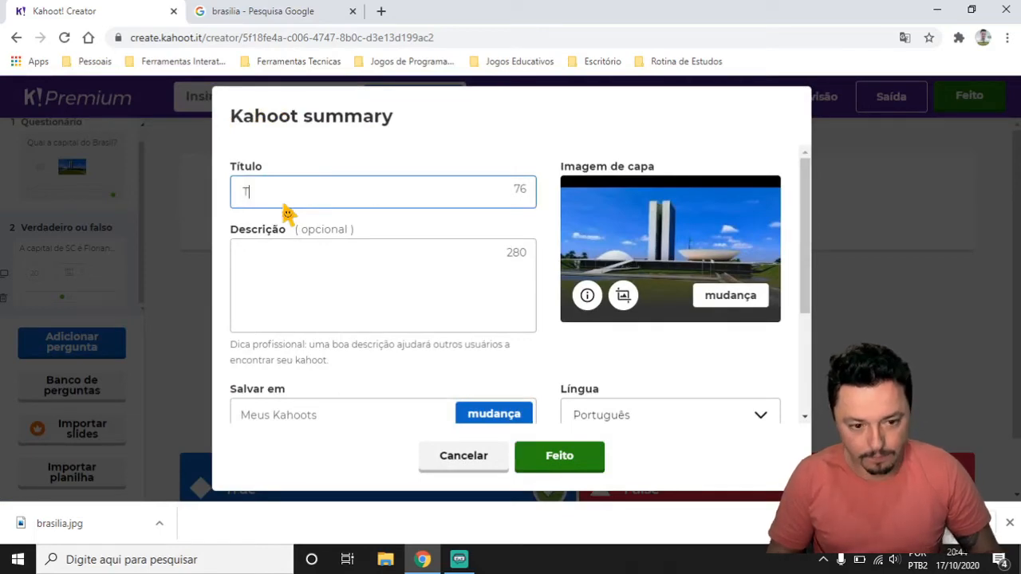
key("BackSpace")
type("Q")
key("BackSpace")
key("BackSpace")
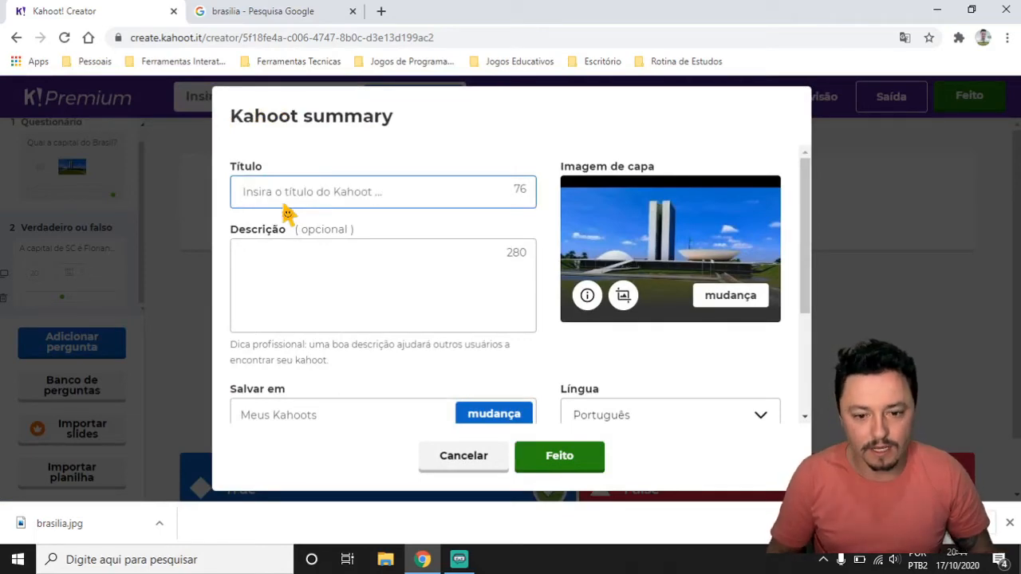
type("Capitais ( Teste")
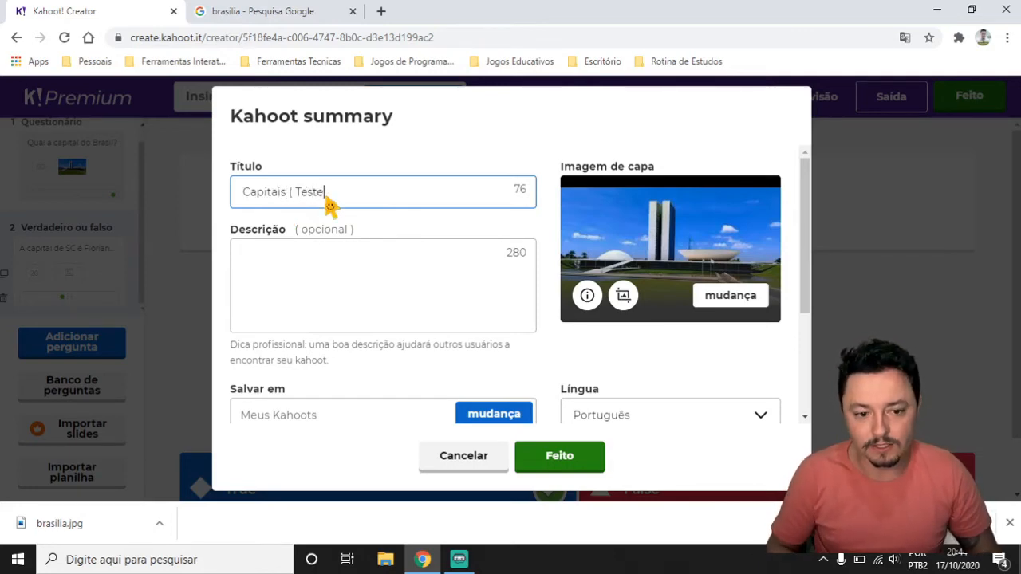
left_click(312, 262)
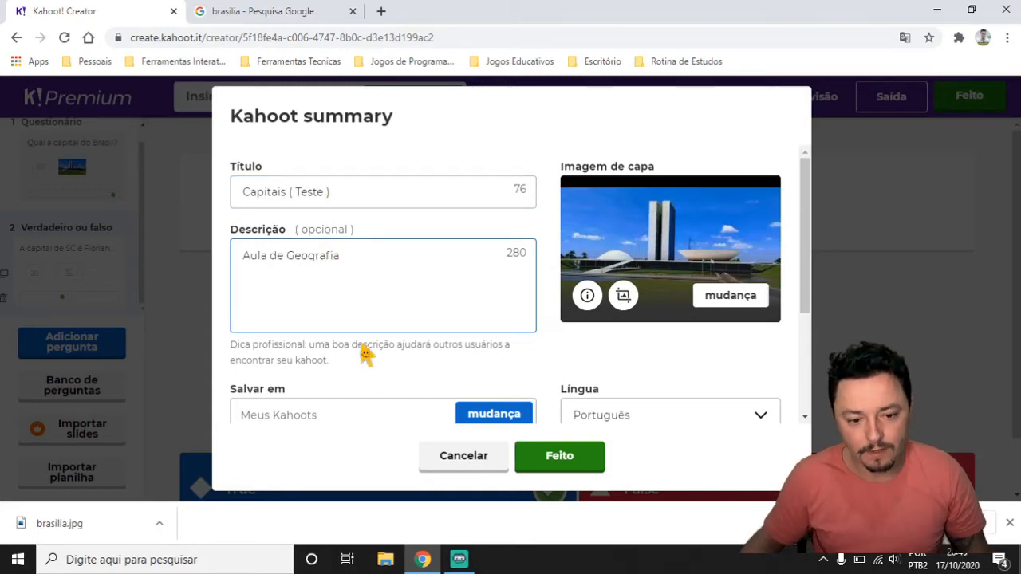
Replace the kahoot's cover image with the grey relief world map from the image library's World suggestions
scroll(399, 335, "down", 2)
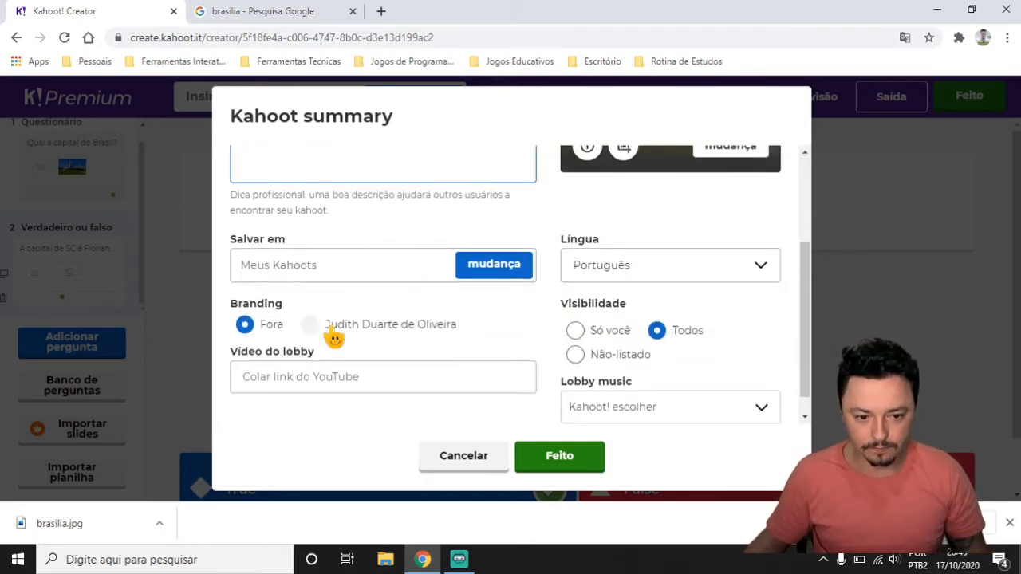
scroll(333, 335, "down", 1)
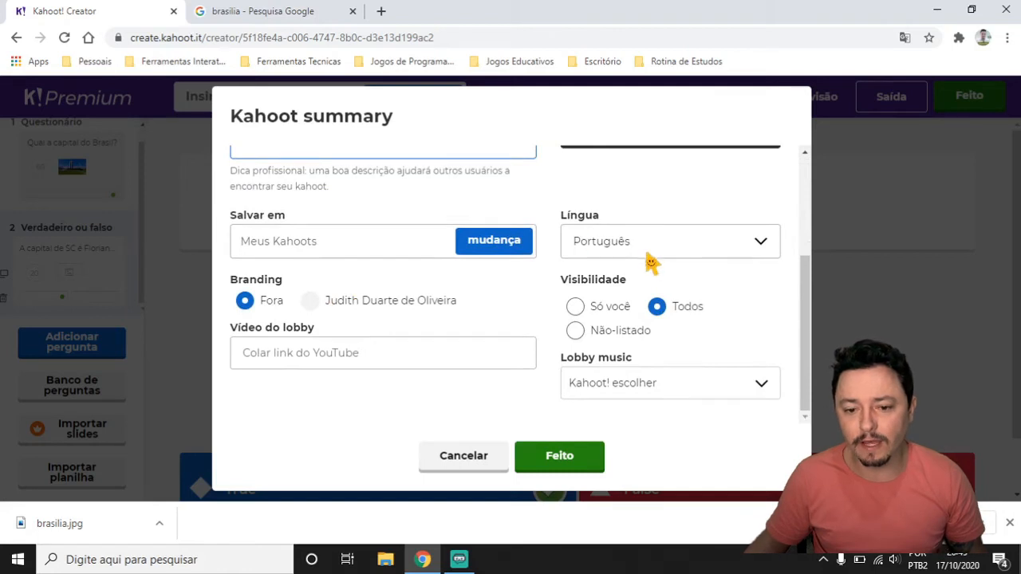
scroll(654, 262, "up", 3)
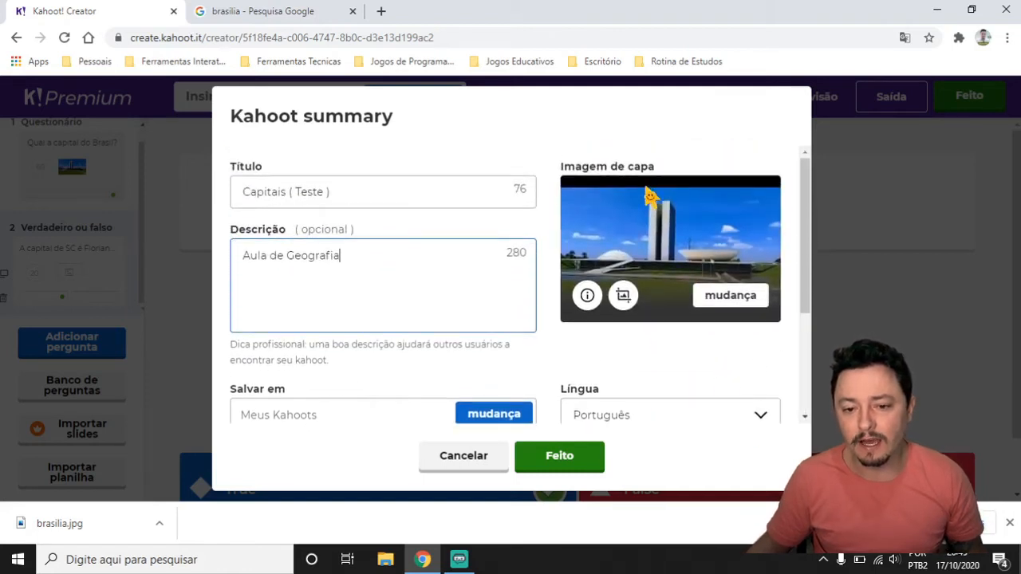
left_click(730, 307)
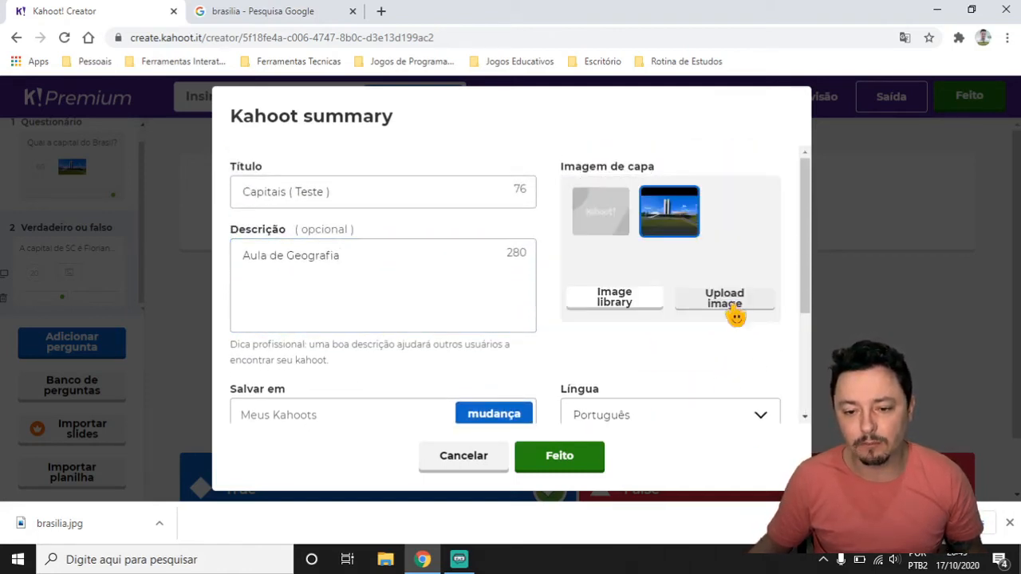
left_click(636, 309)
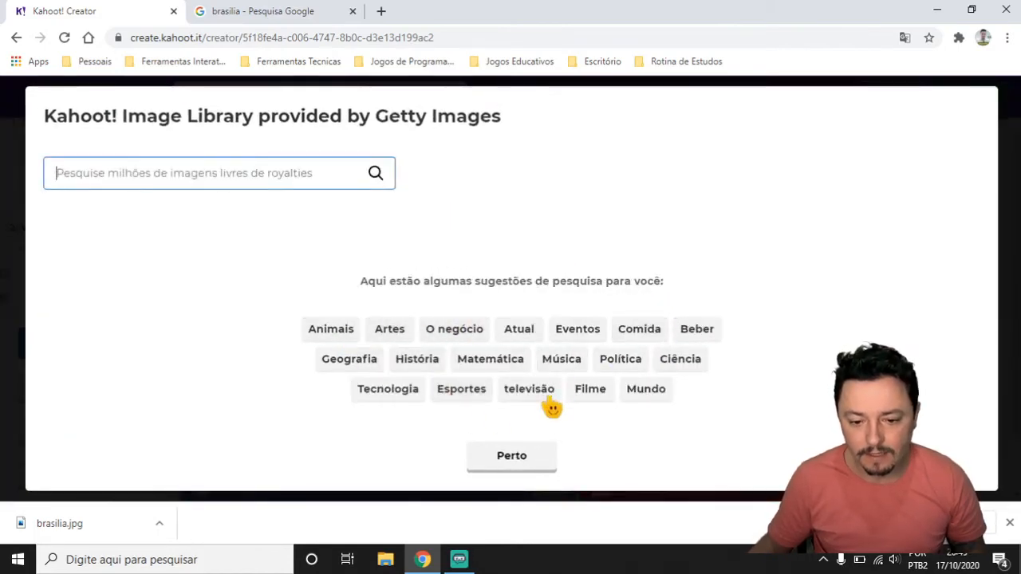
left_click(656, 399)
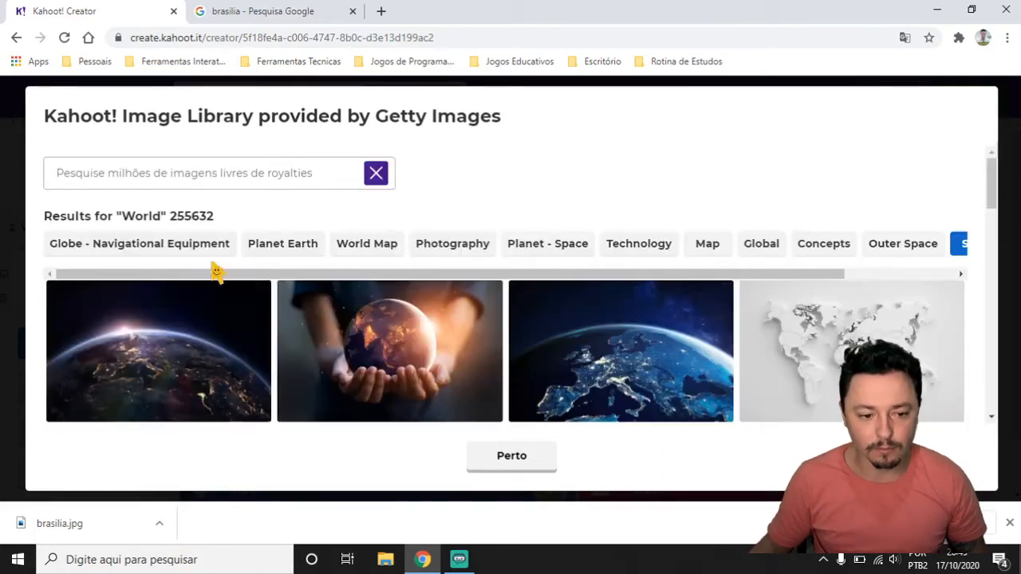
scroll(319, 304, "down", 3)
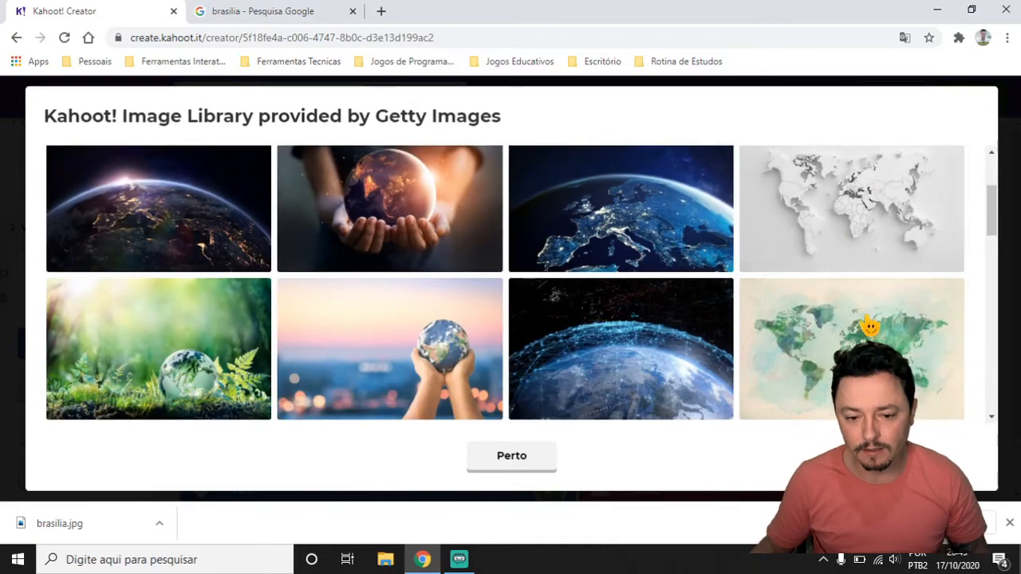
scroll(866, 327, "down", 4)
scroll(756, 349, "up", 2)
scroll(852, 311, "up", 2)
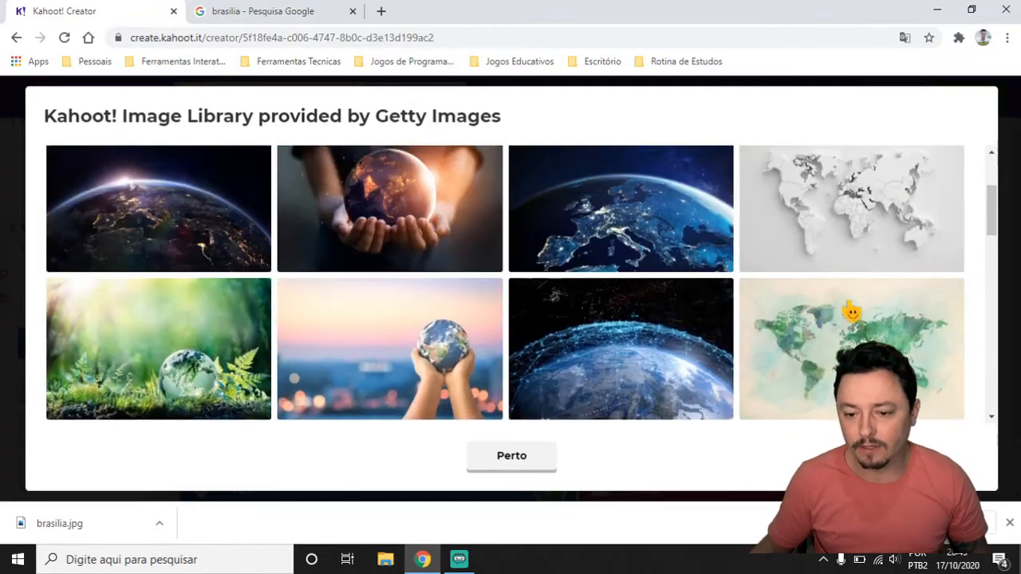
left_click(834, 238)
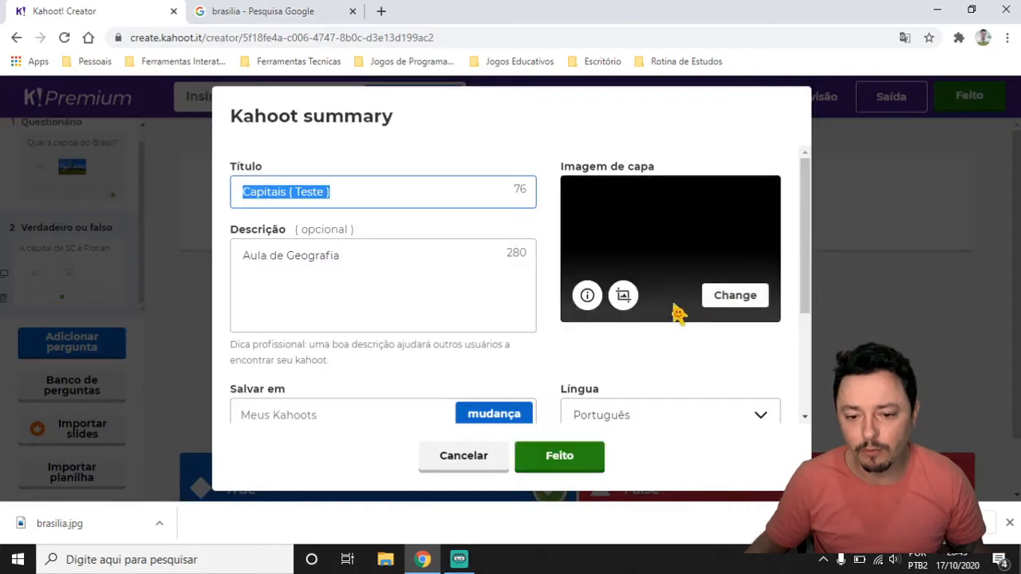
left_click_drag(563, 173, 634, 196)
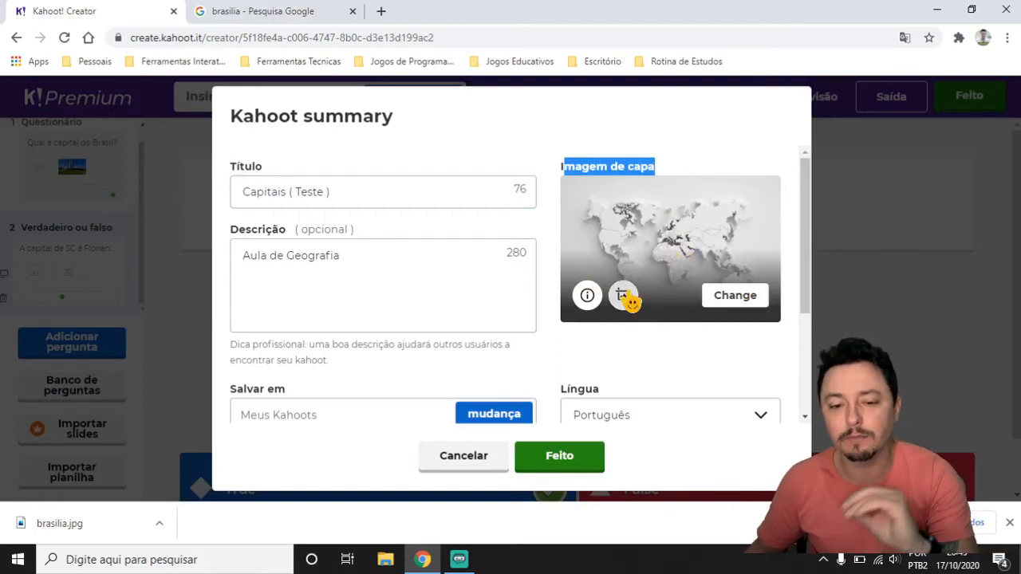
left_click(722, 164)
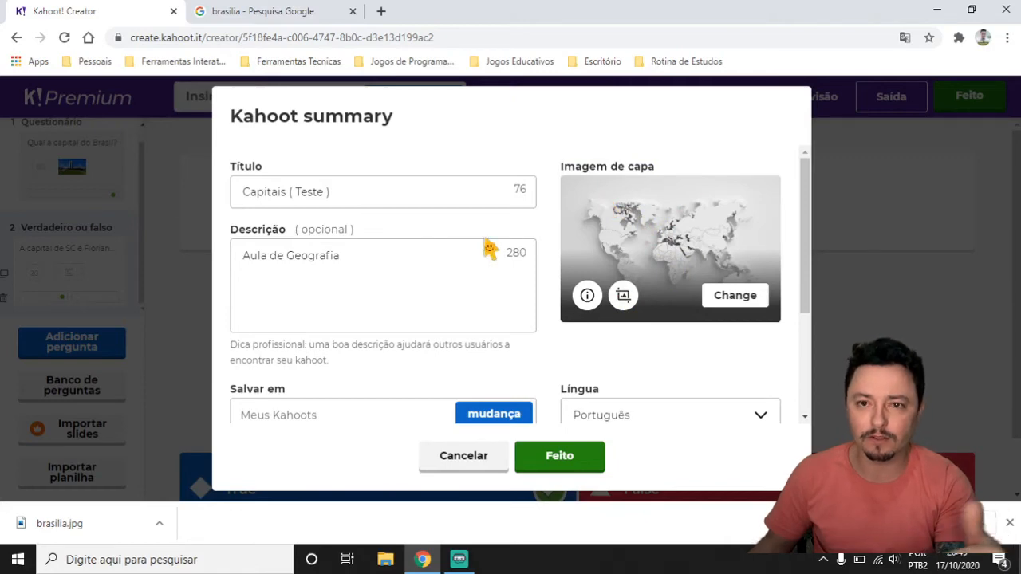
Extend the kahoot's description to read "Aula de Geografia - Capitais"
left_click(371, 271)
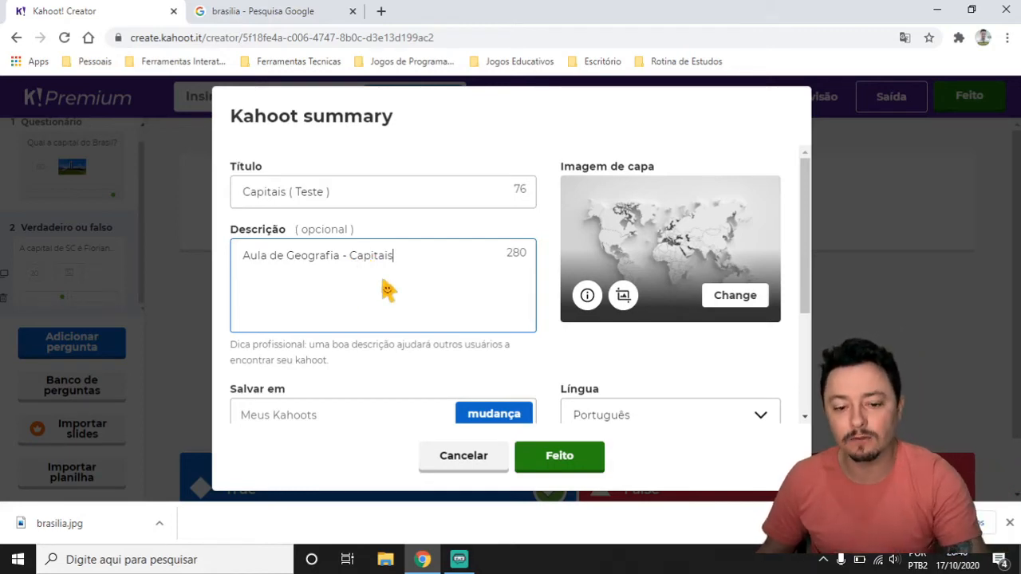
Try the Só você and Não-listado visibility options for the kahoot, and set its visibility back to Todos
scroll(415, 291, "down", 2)
scroll(550, 297, "down", 1)
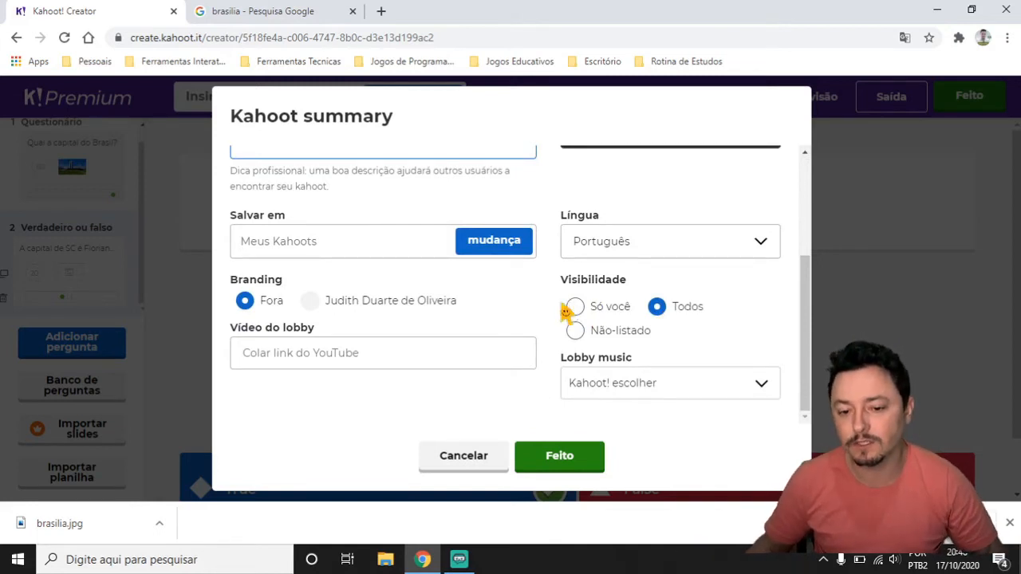
left_click(575, 308)
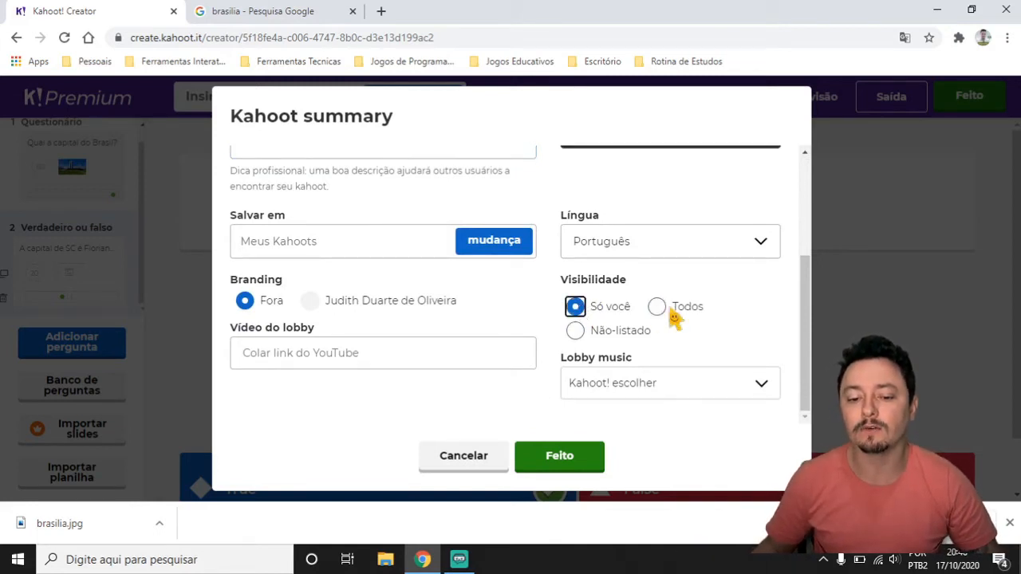
left_click(575, 331)
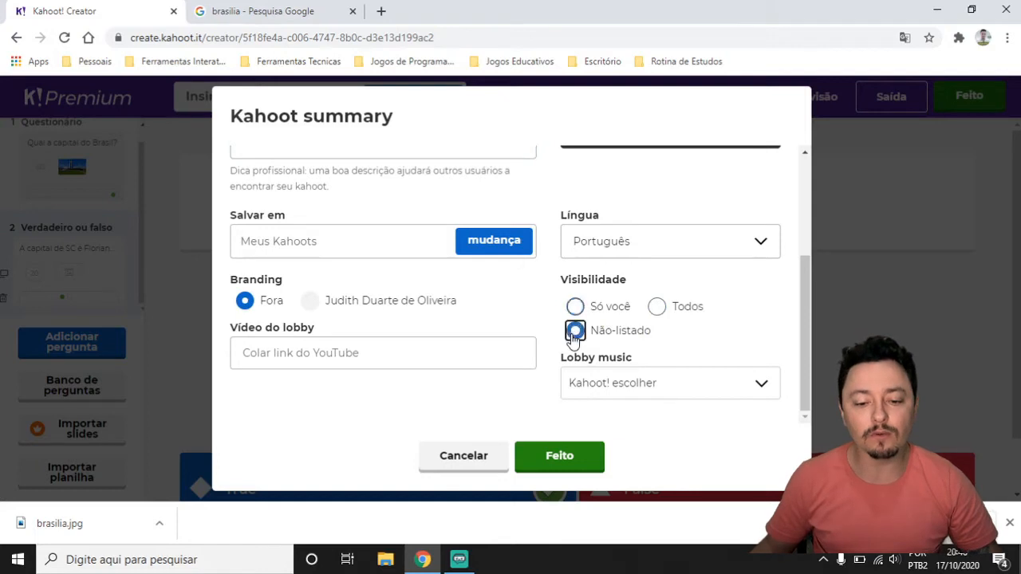
left_click(660, 310)
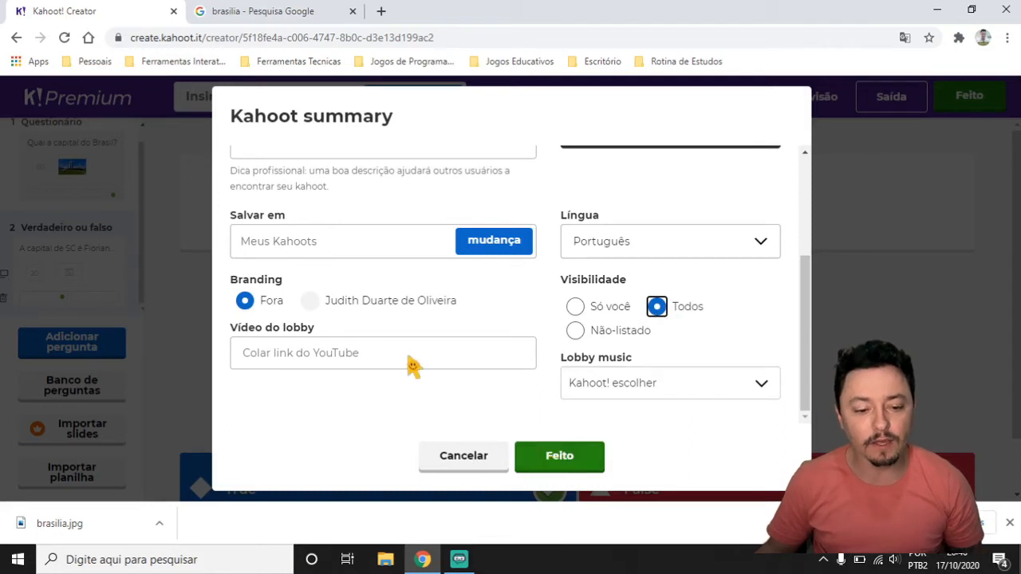
left_click(378, 358)
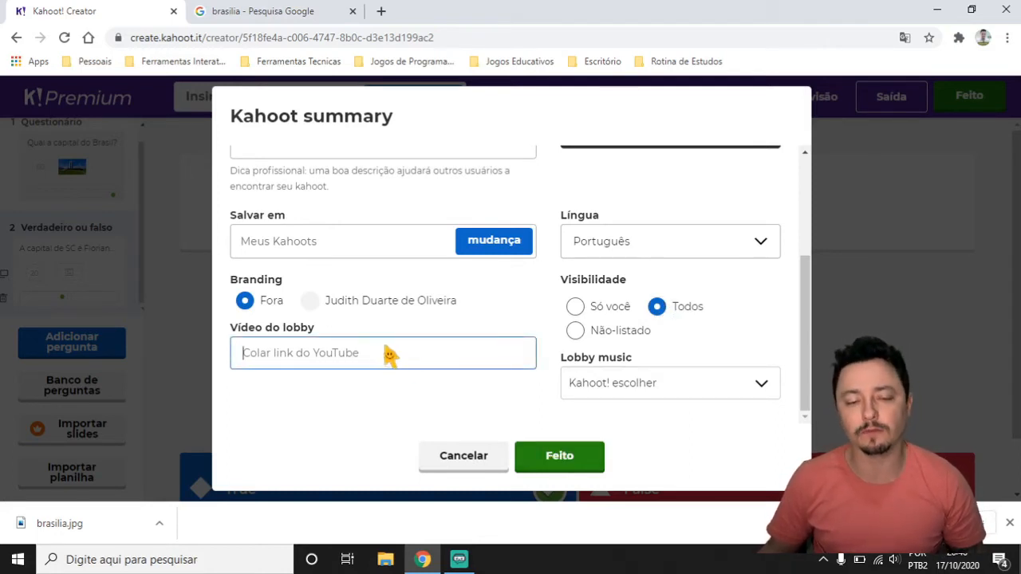
Save the summary and finish the kahoot, closing the leftover brasilia search tab
left_click(562, 459)
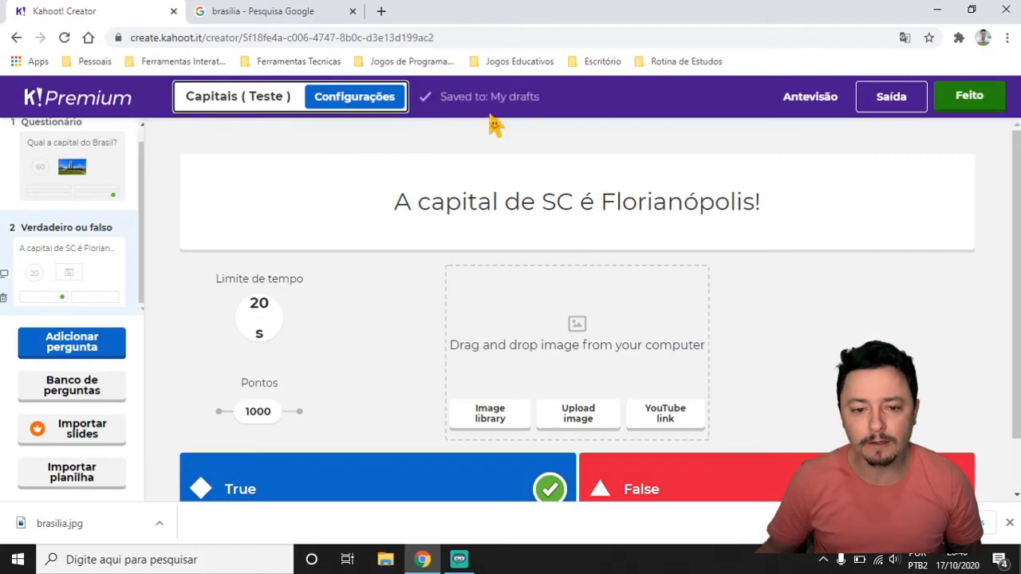
left_click(970, 108)
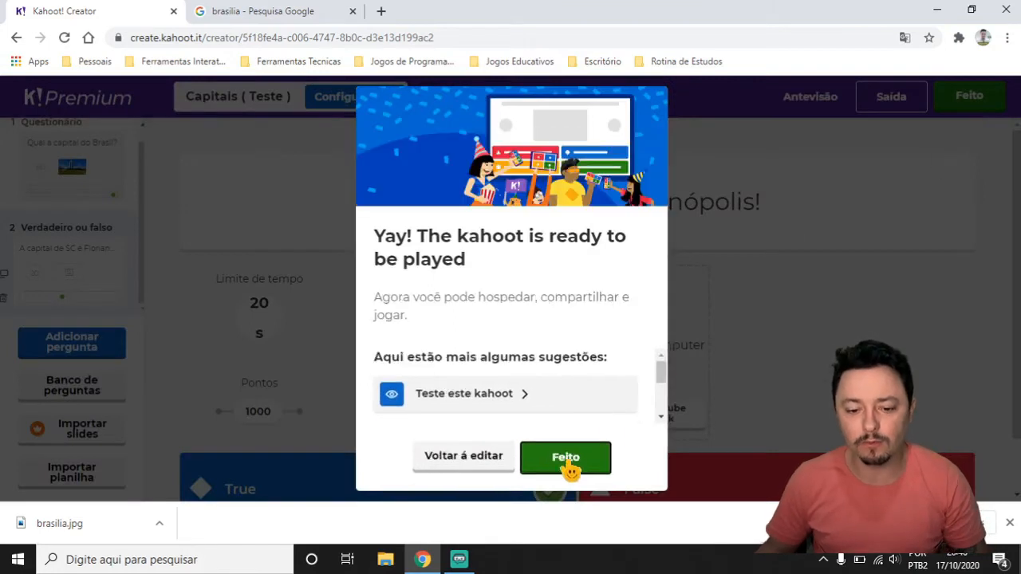
left_click(559, 461)
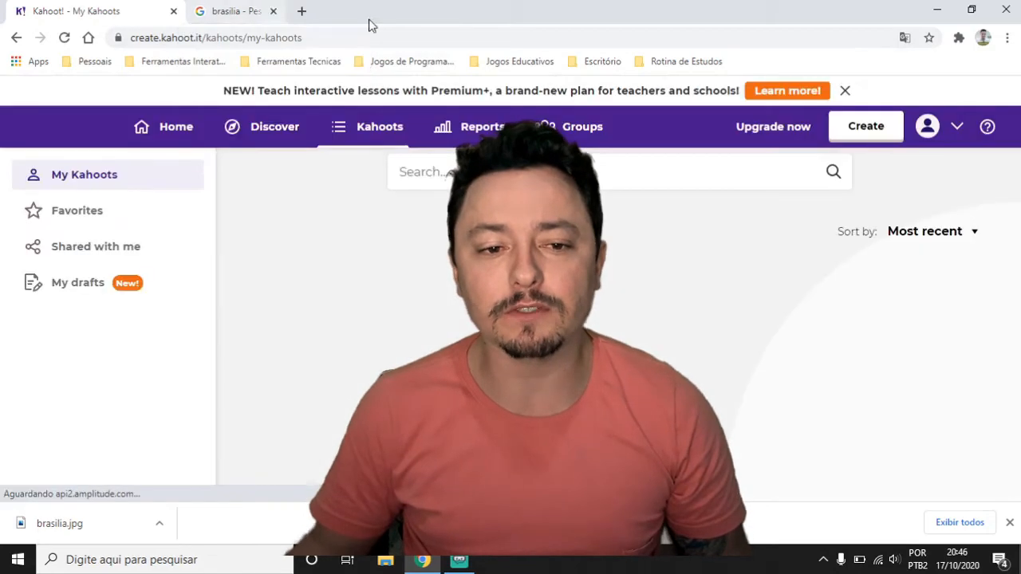
left_click(353, 11)
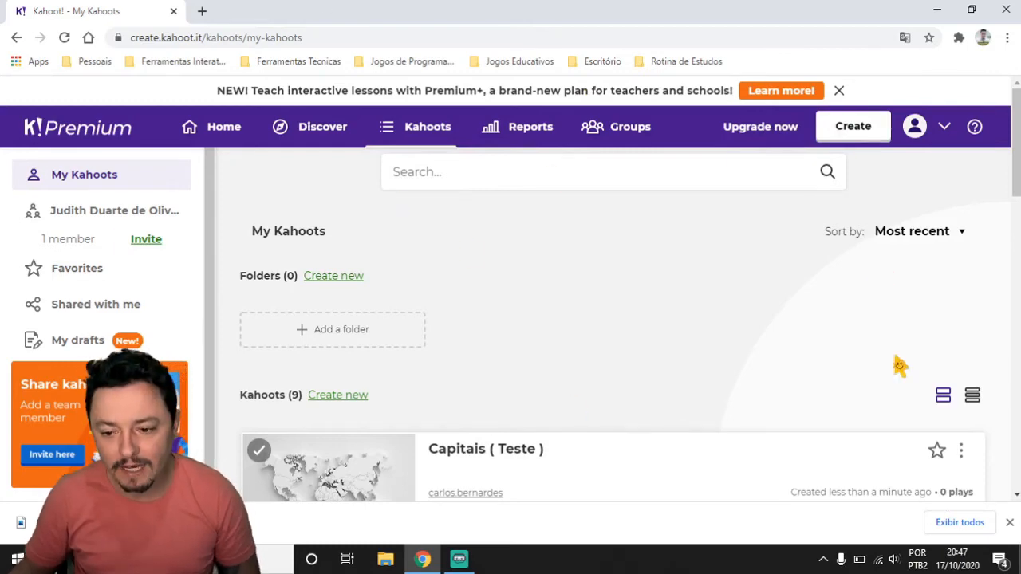
Open the ways to play "Capitais ( Teste )" from My Kahoots and translate the page into Portuguese
scroll(597, 389, "down", 3)
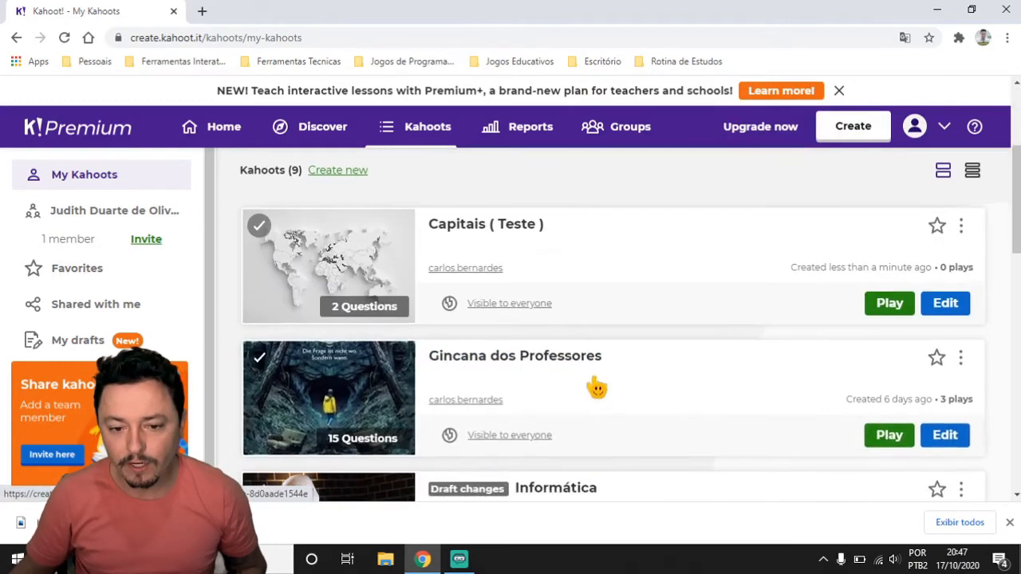
scroll(597, 389, "up", 1)
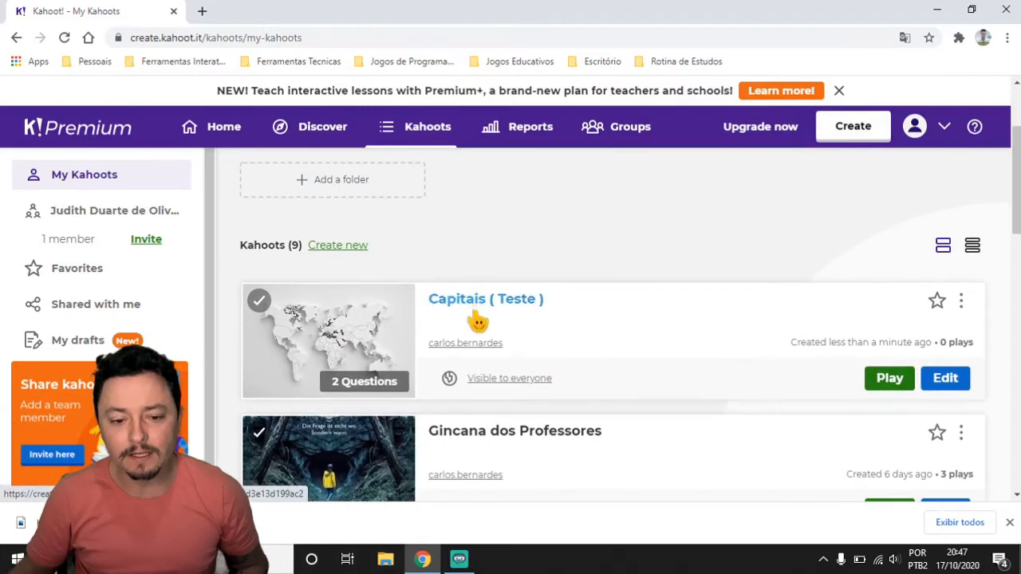
scroll(477, 320, "up", 1)
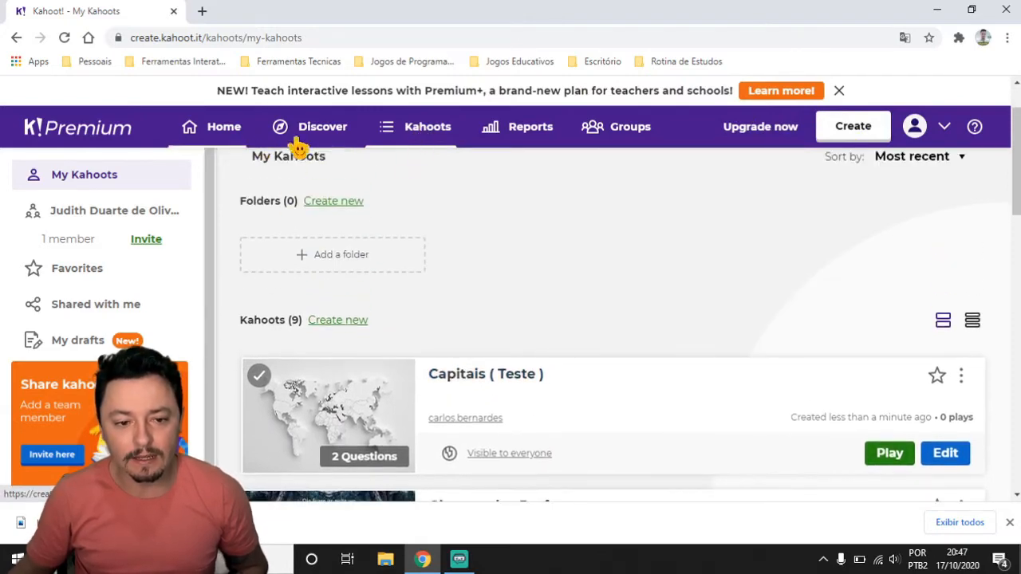
left_click(422, 136)
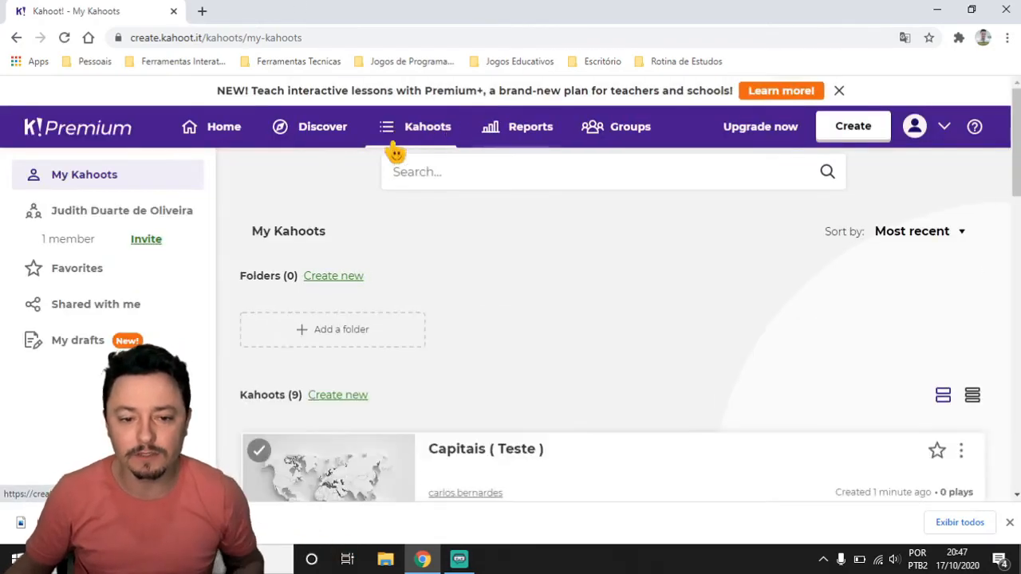
scroll(417, 383, "down", 5)
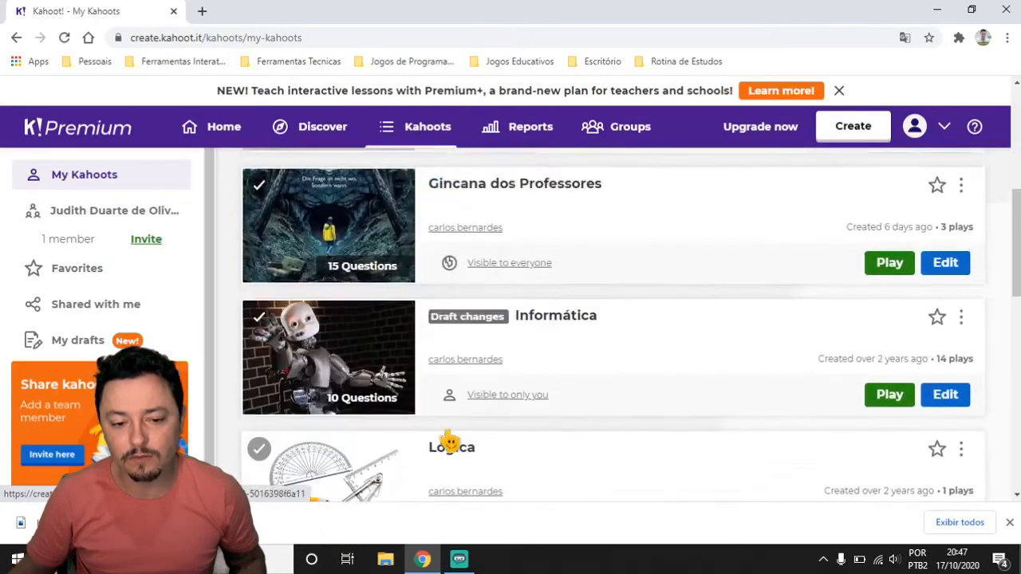
scroll(451, 441, "up", 3)
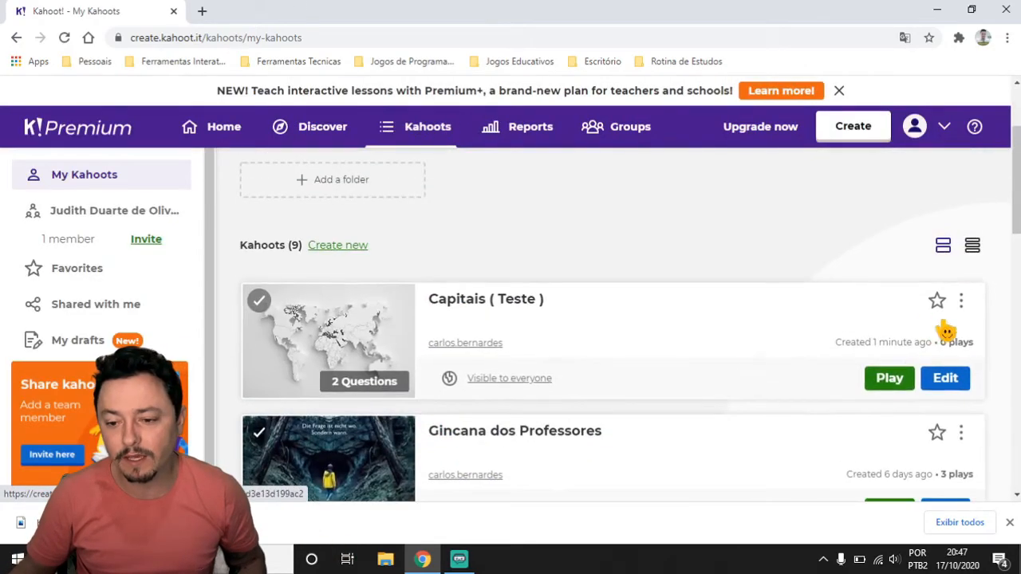
left_click(887, 387)
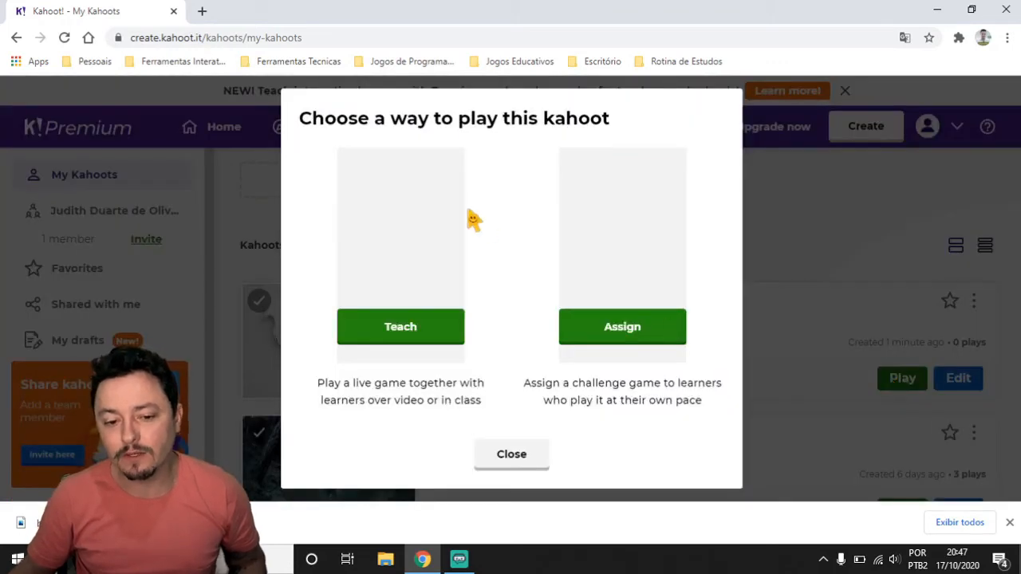
right_click(473, 348)
left_click(526, 469)
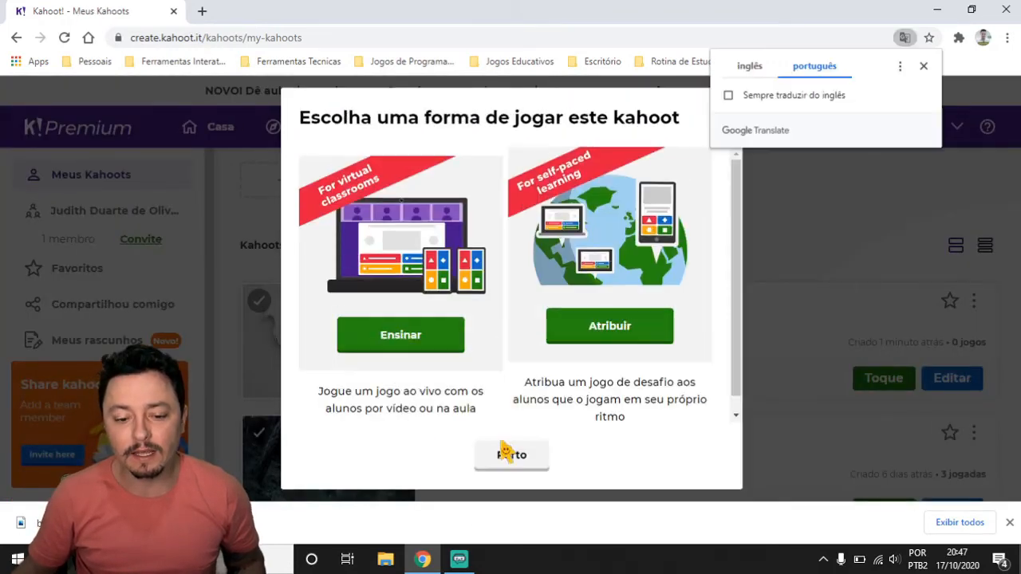
Choose live teaching (Ensinar) for the kahoot and translate its game setup page into Portuguese
left_click(401, 337)
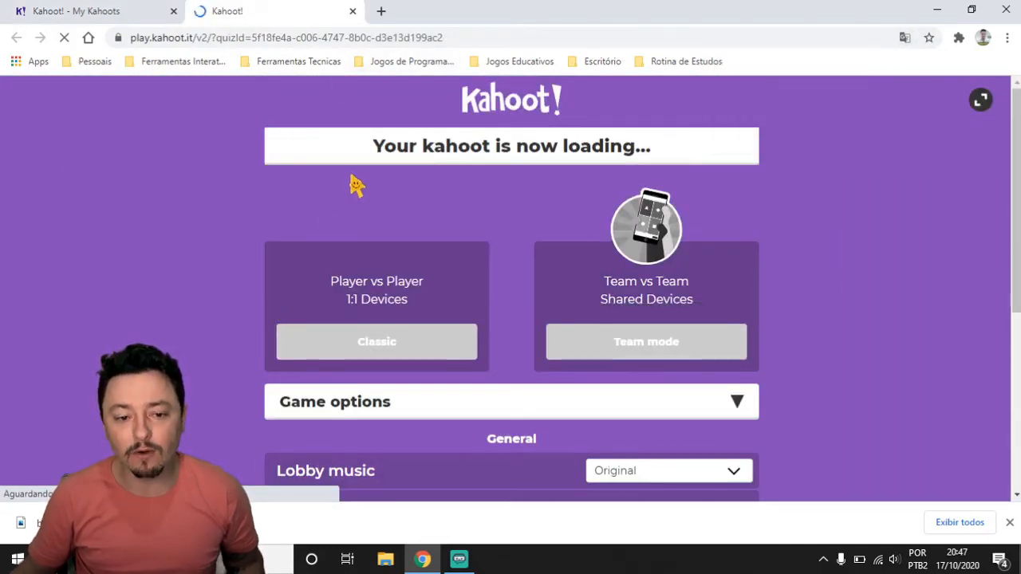
right_click(32, 143)
left_click(82, 271)
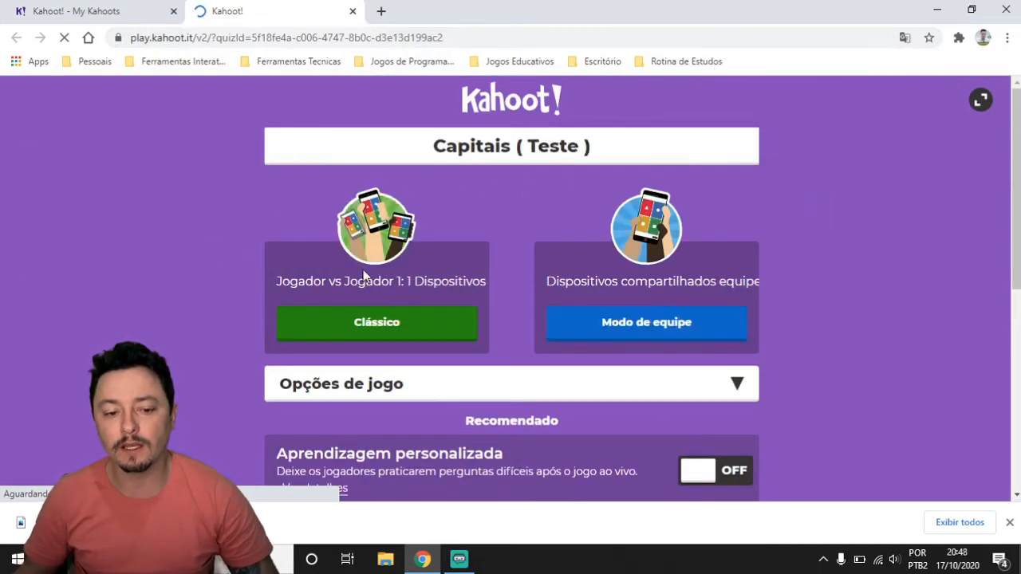
Examine the classic and team modes and the recommended, general and advanced game options on the setup page
scroll(375, 255, "down", 2)
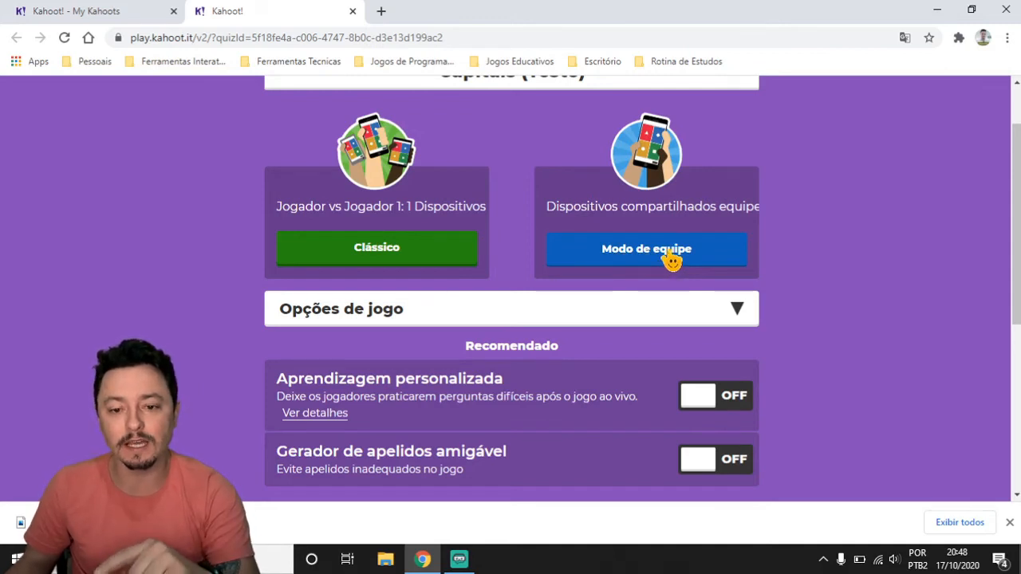
scroll(619, 272, "down", 1)
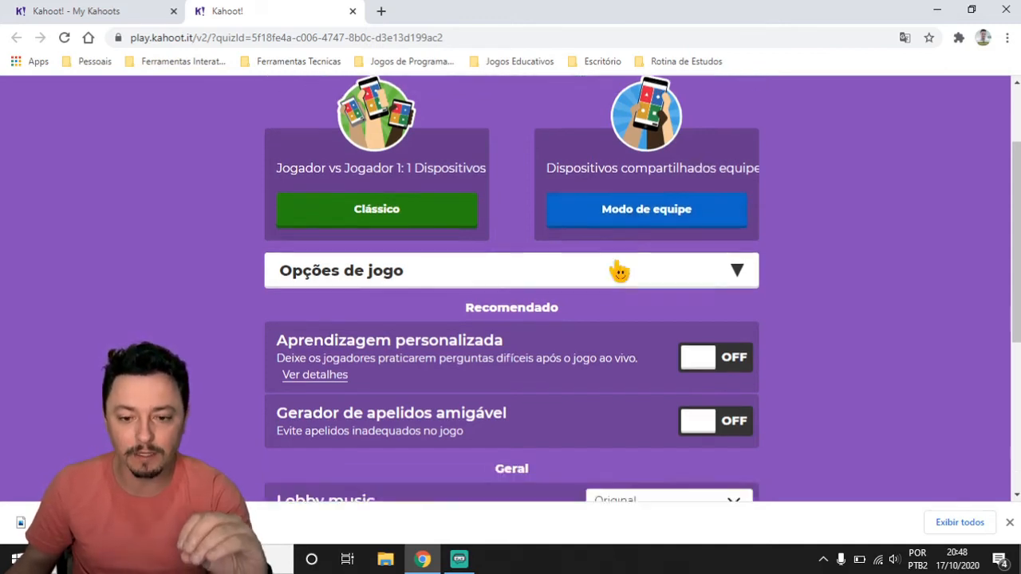
scroll(620, 272, "down", 1)
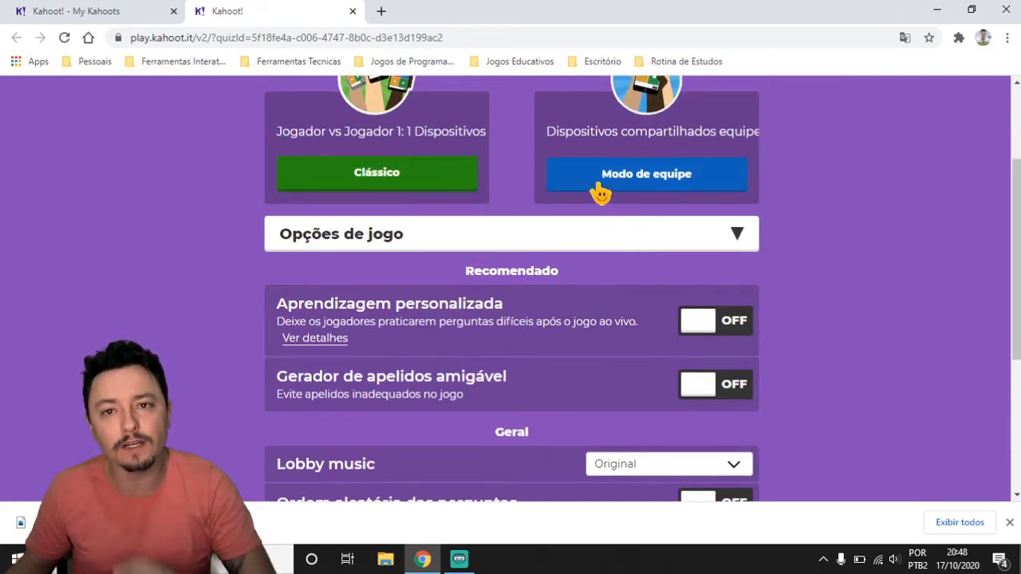
scroll(503, 237, "up", 2)
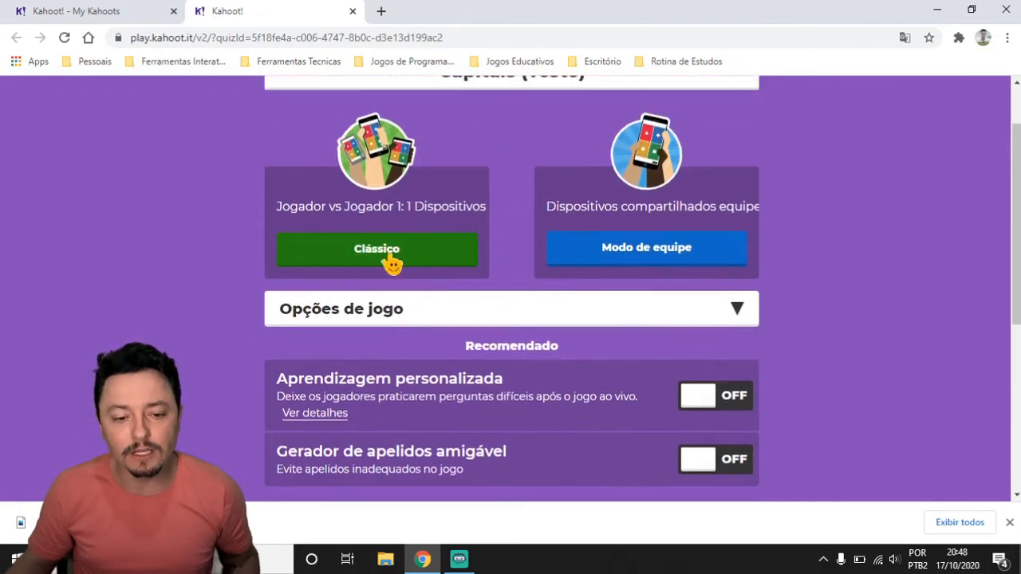
scroll(747, 235, "down", 2)
left_click(742, 234)
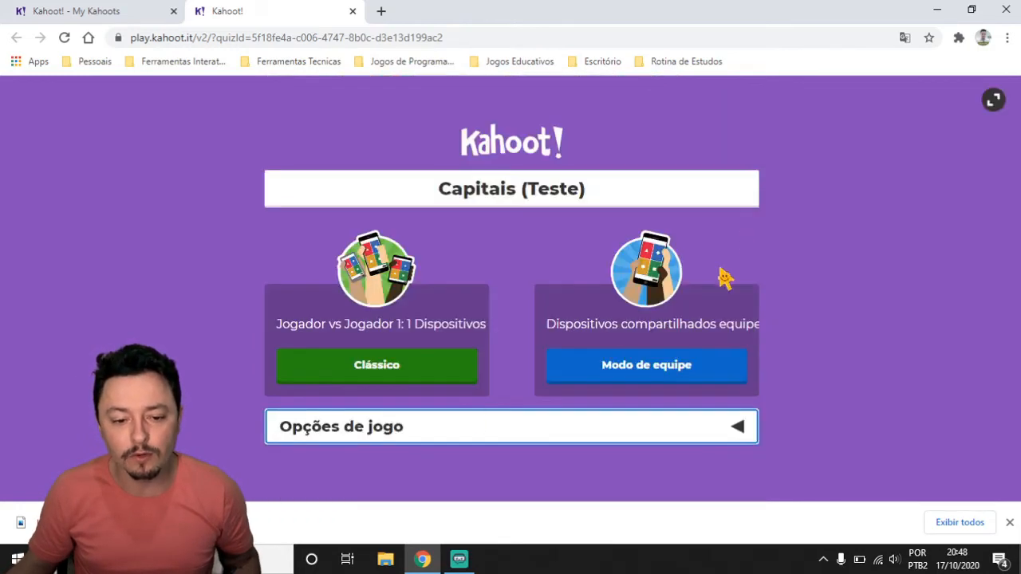
left_click(750, 428)
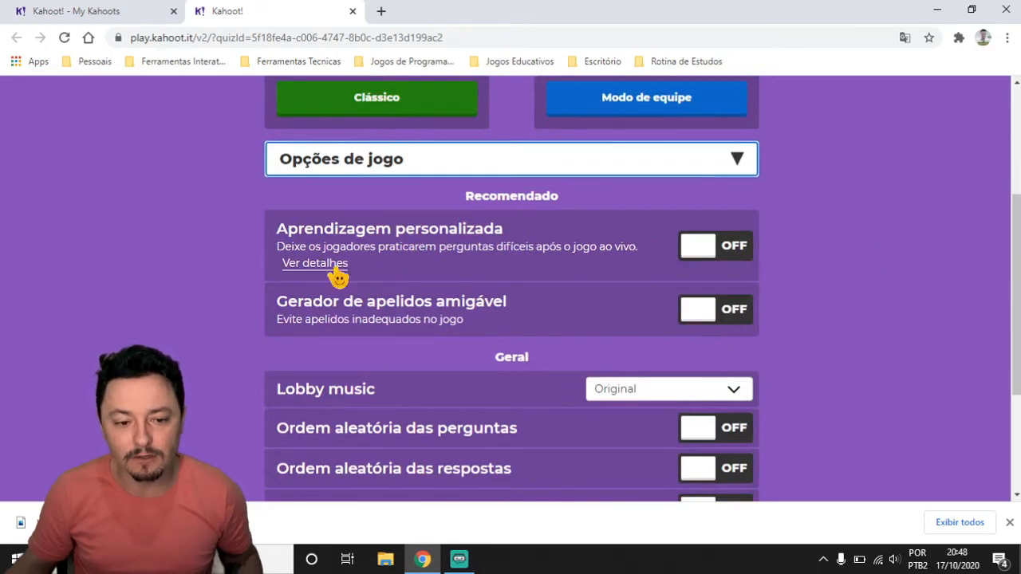
scroll(479, 309, "down", 1)
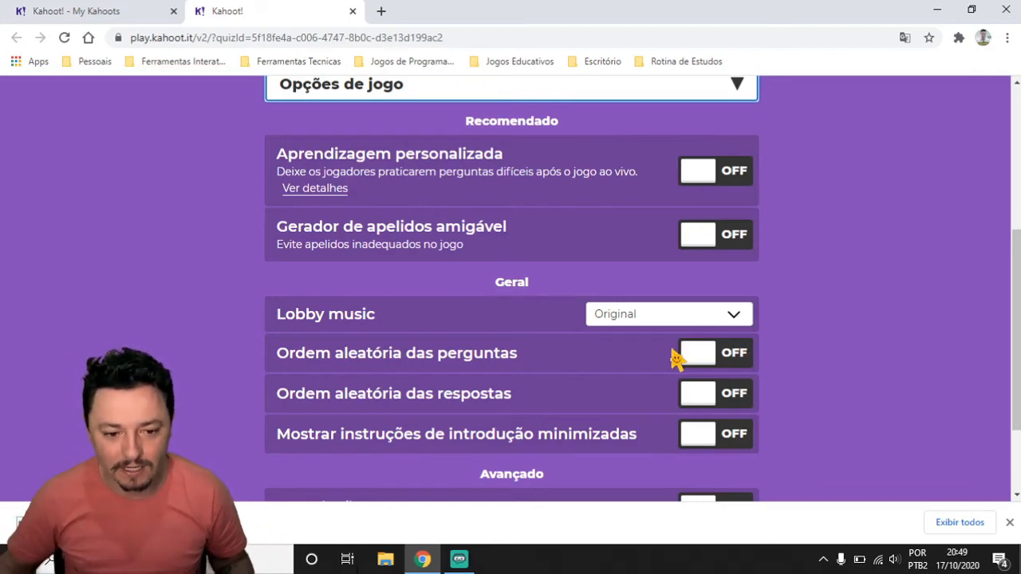
scroll(519, 394, "down", 2)
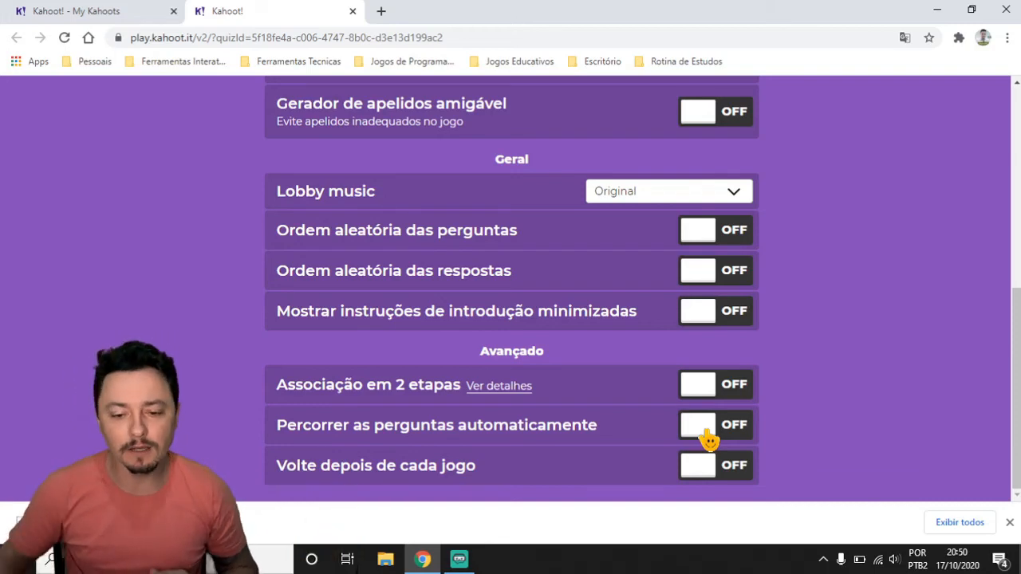
scroll(657, 406, "up", 5)
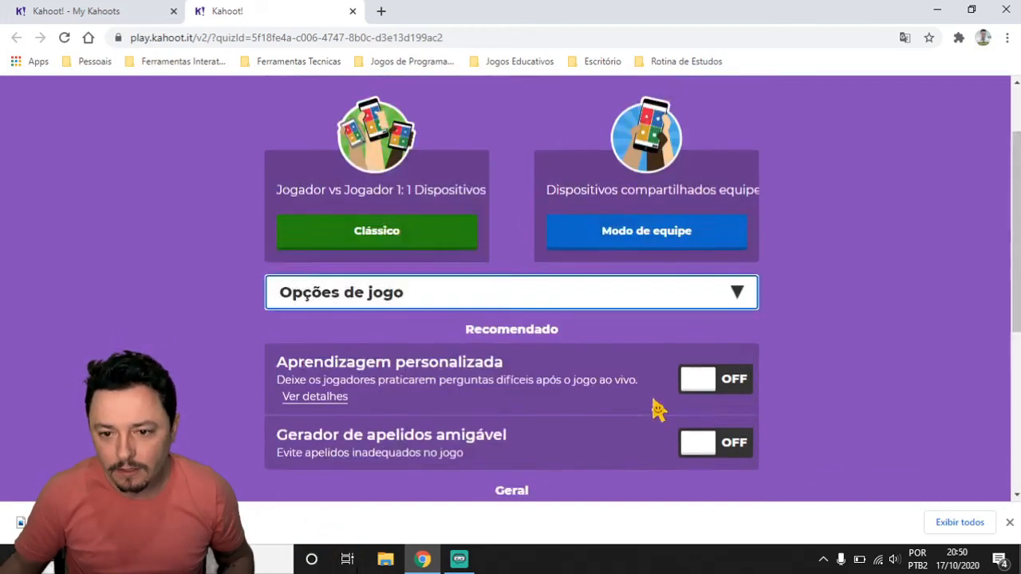
scroll(478, 339, "down", 1)
scroll(439, 327, "up", 1)
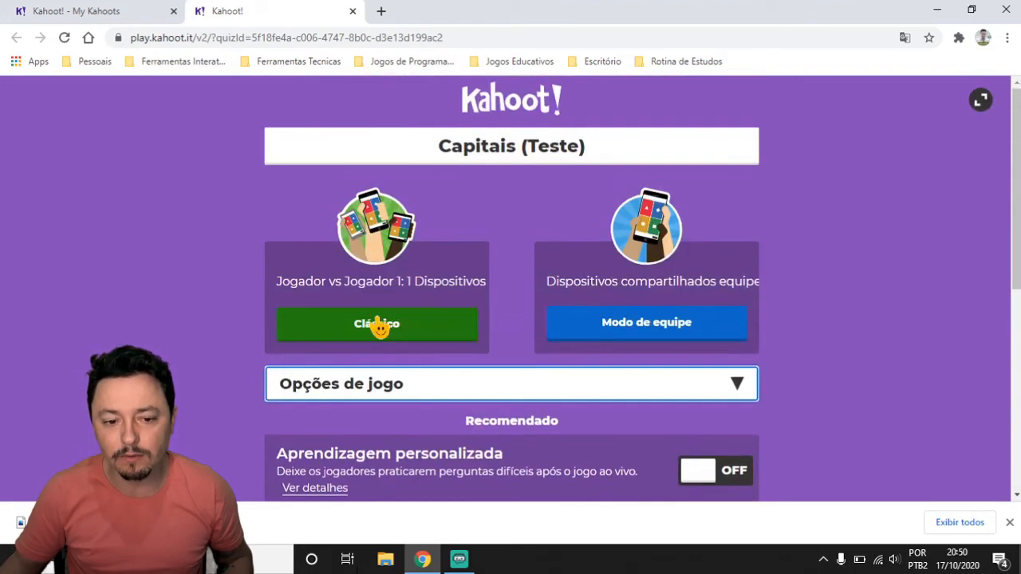
scroll(607, 355, "down", 5)
scroll(526, 375, "up", 5)
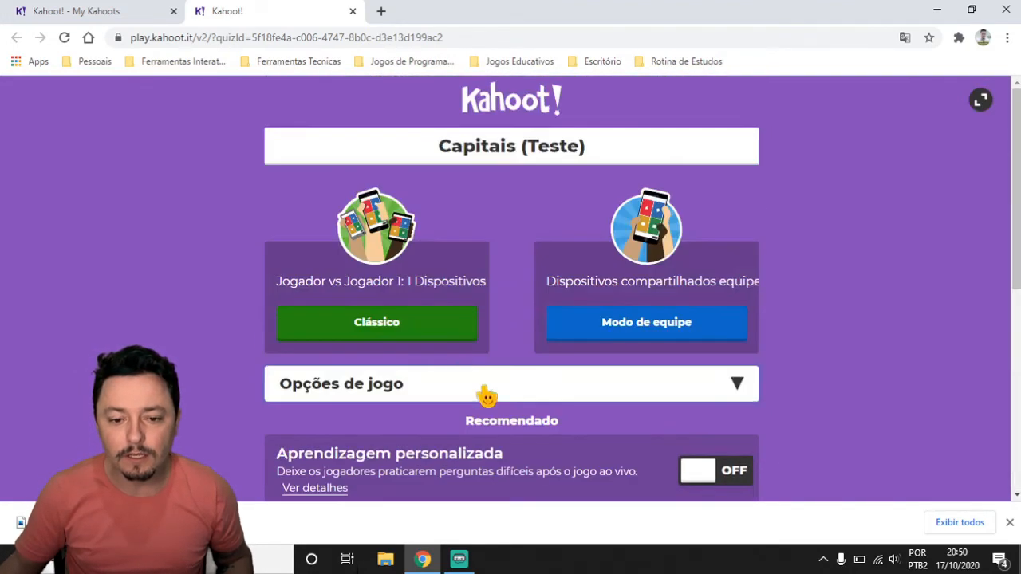
Launch the game lobby in classic mode and lower the computer's speaker volume to about 9
left_click(391, 331)
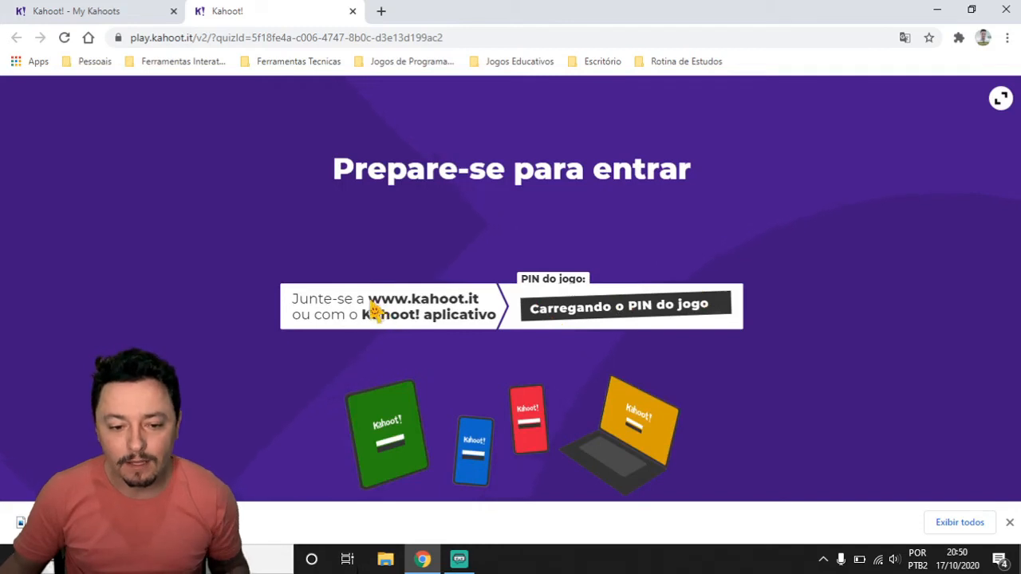
left_click_drag(369, 300, 454, 303)
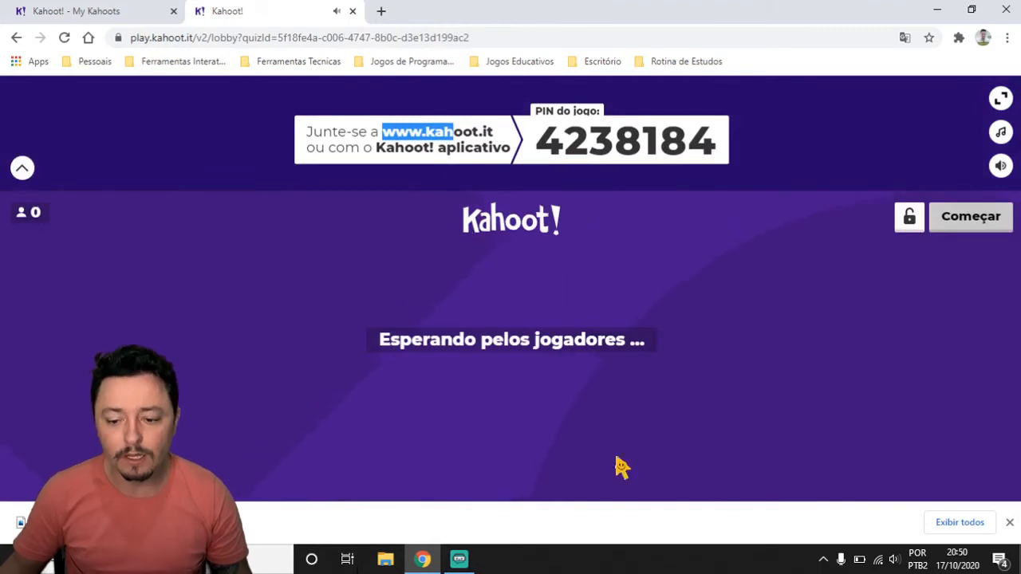
left_click(894, 559)
left_click_drag(848, 524, 828, 528)
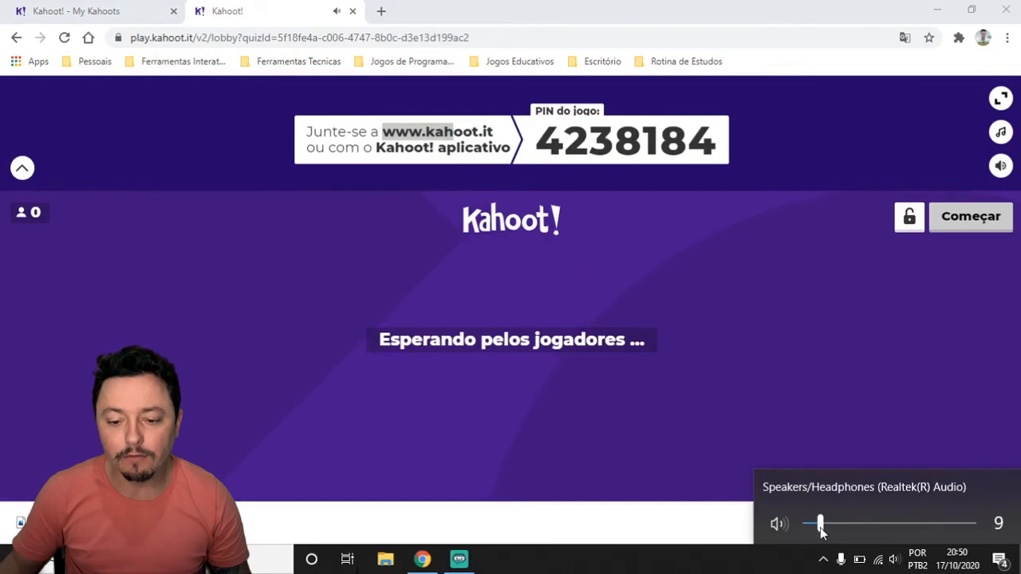
left_click(660, 508)
left_click_drag(385, 136, 502, 146)
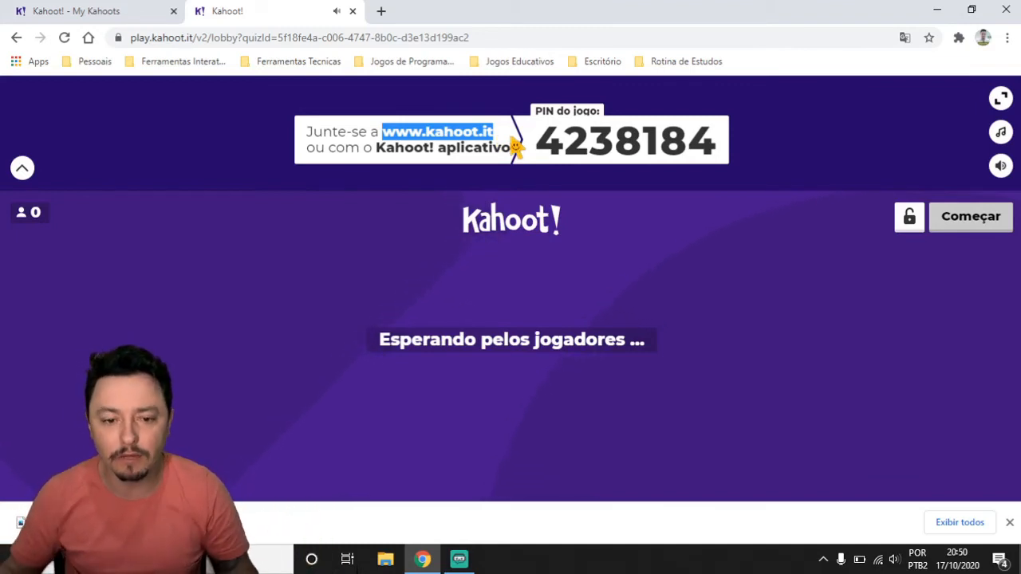
left_click(494, 136)
double_click(407, 137)
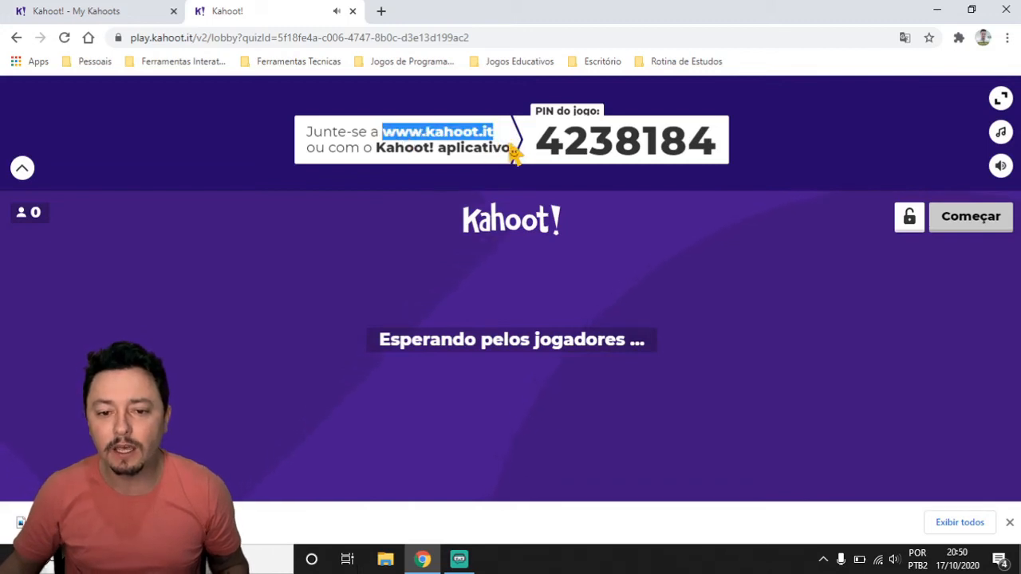
Highlight the game PIN in the lobby and close the browser's downloads bar
left_click(568, 140)
left_click_drag(570, 145, 745, 158)
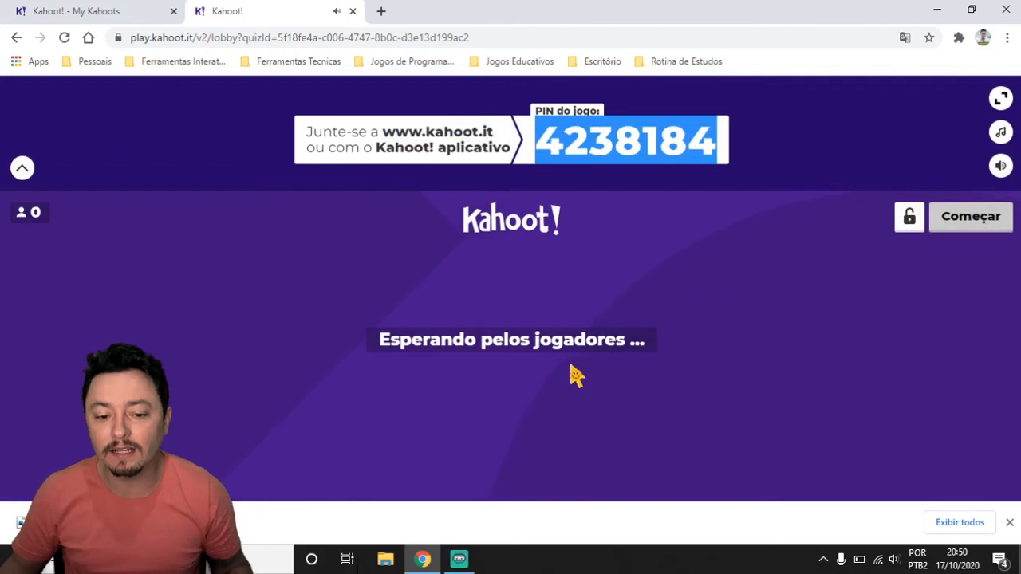
left_click(1011, 523)
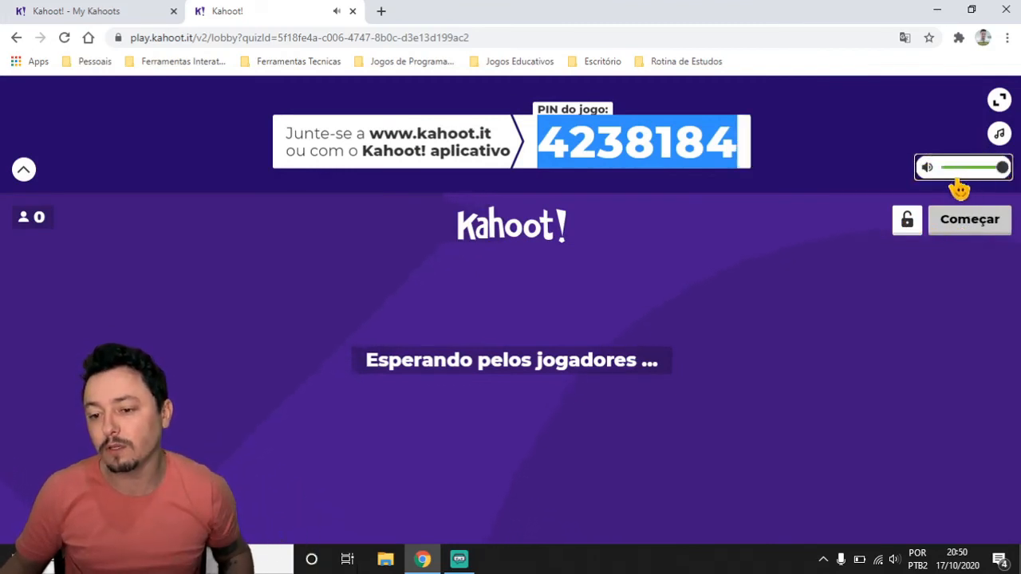
Look through the lobby music choices and switch the game lobby to full screen
left_click(999, 141)
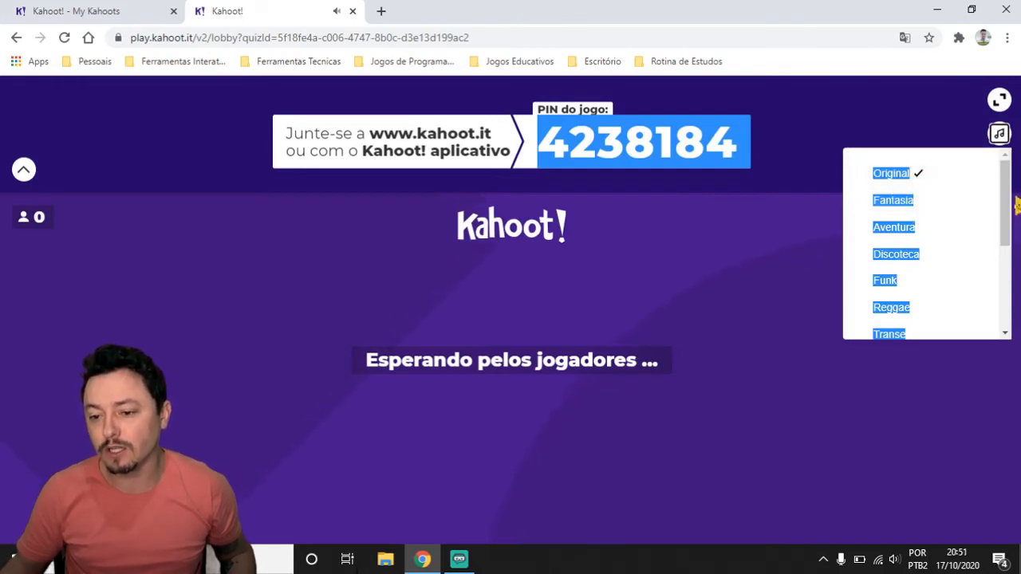
mouse_move(1009, 191)
left_mouse_down()
mouse_move(1010, 259)
mouse_move(1009, 188)
left_mouse_up()
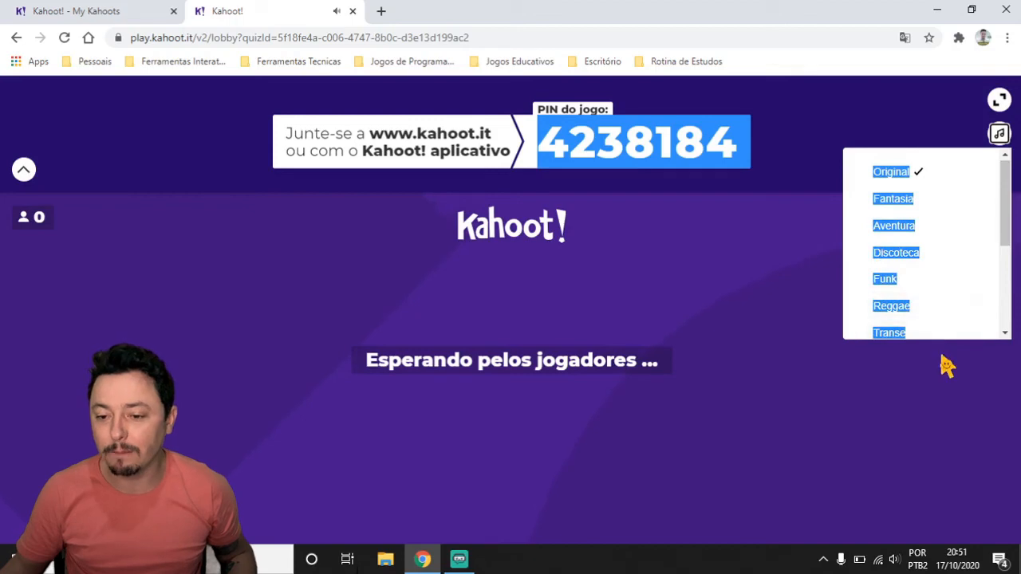
left_click(999, 102)
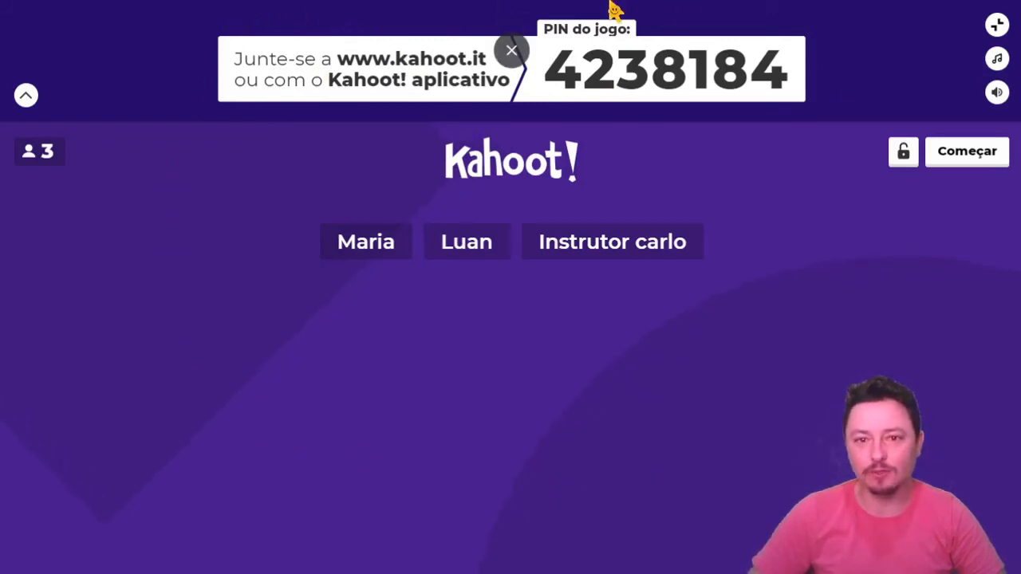
left_click_drag(345, 70, 489, 67)
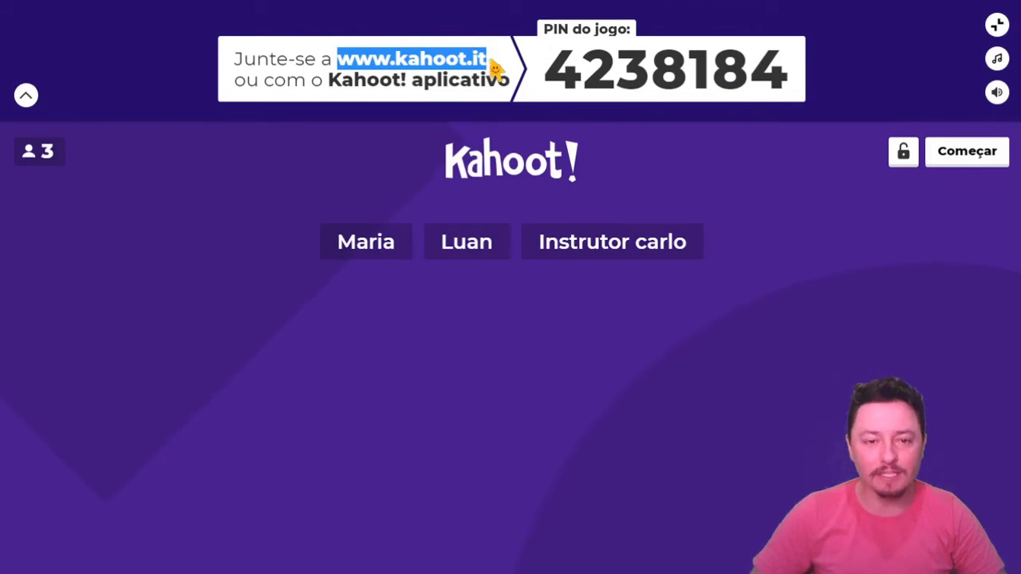
left_click_drag(497, 71, 357, 64)
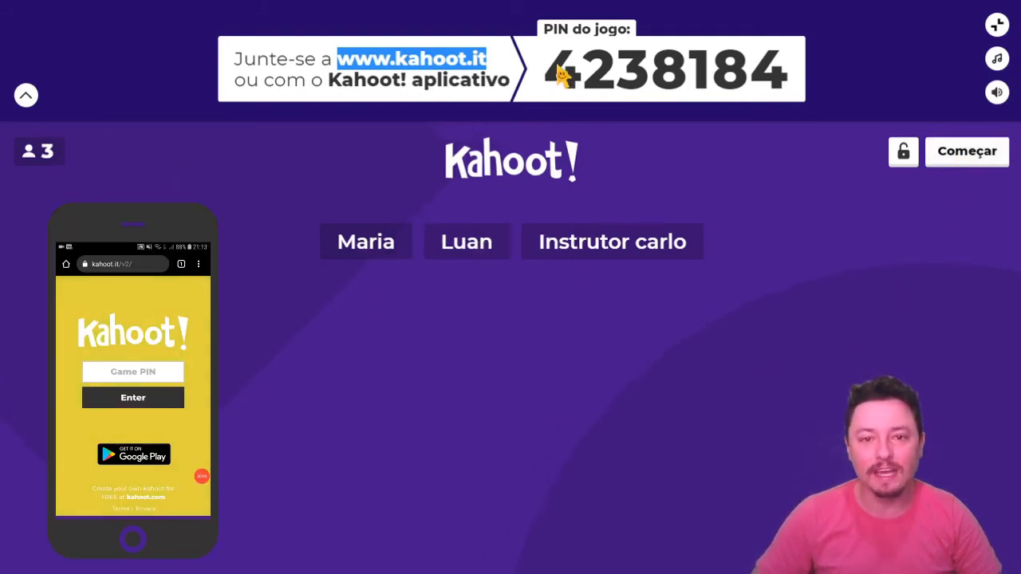
left_click_drag(558, 73, 787, 92)
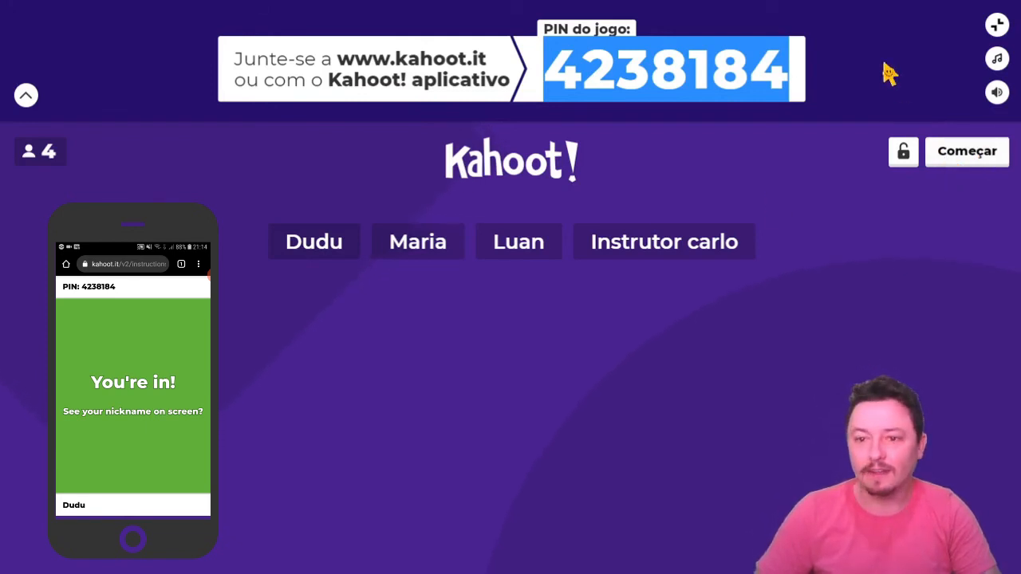
Start the game and advance past the first question's results and the scoreboard to the second question in full screen
left_click(954, 158)
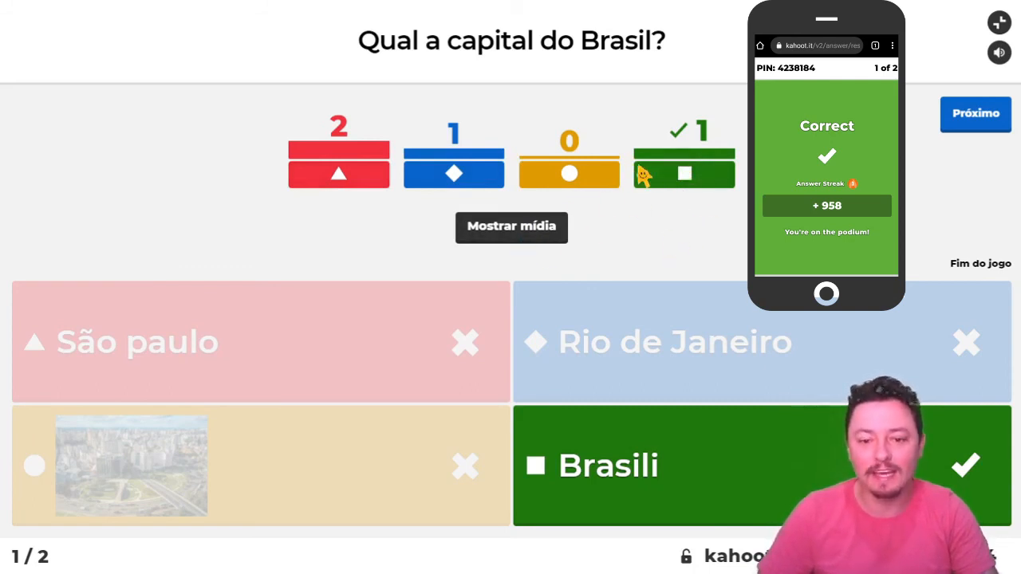
key("Escape")
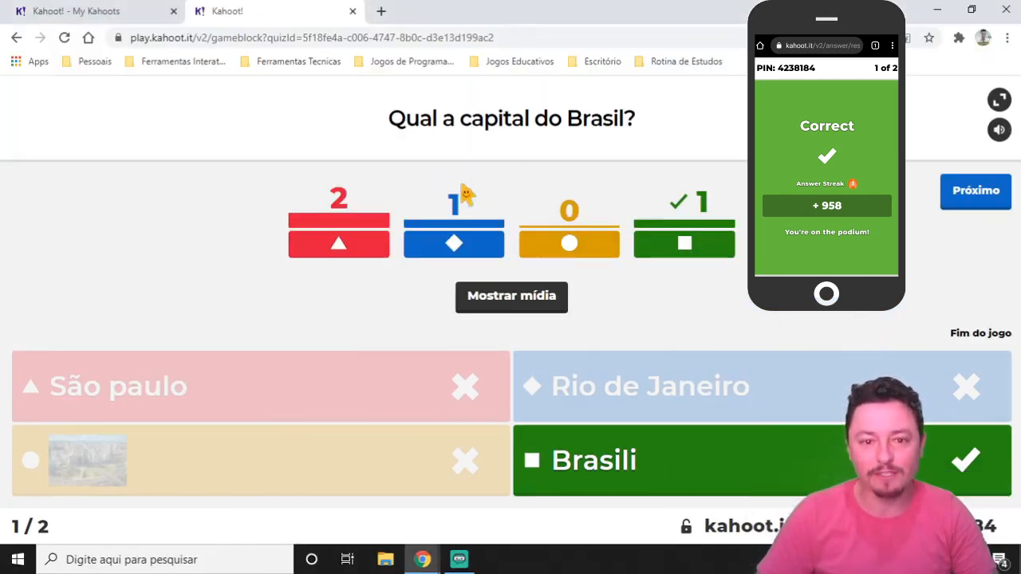
left_click(998, 100)
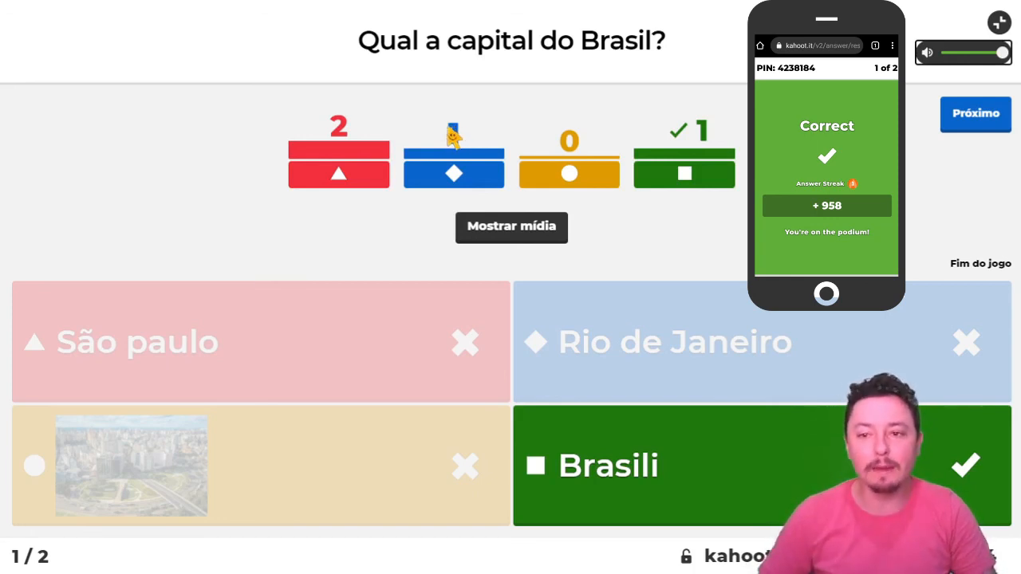
left_click(960, 118)
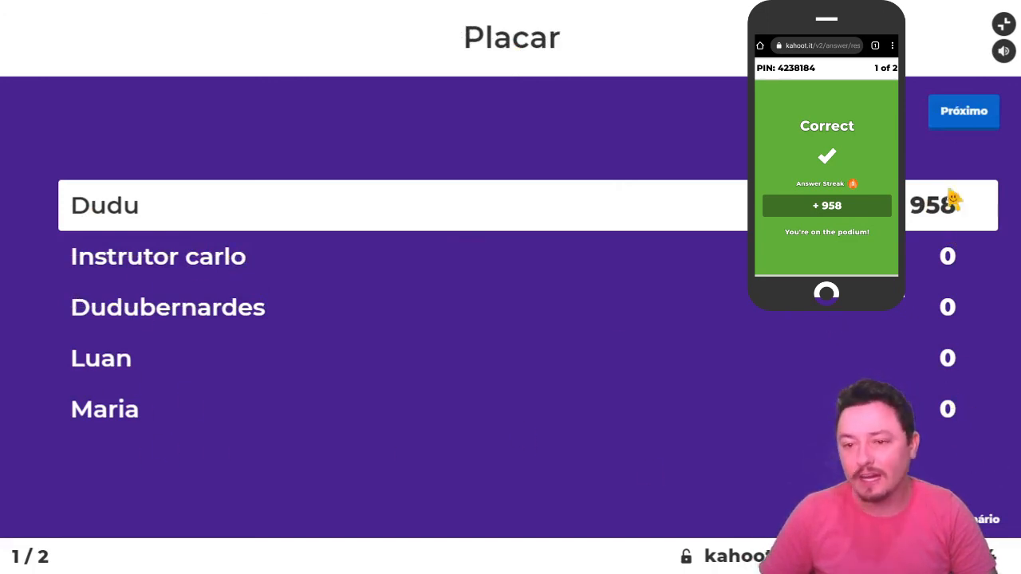
left_click(951, 109)
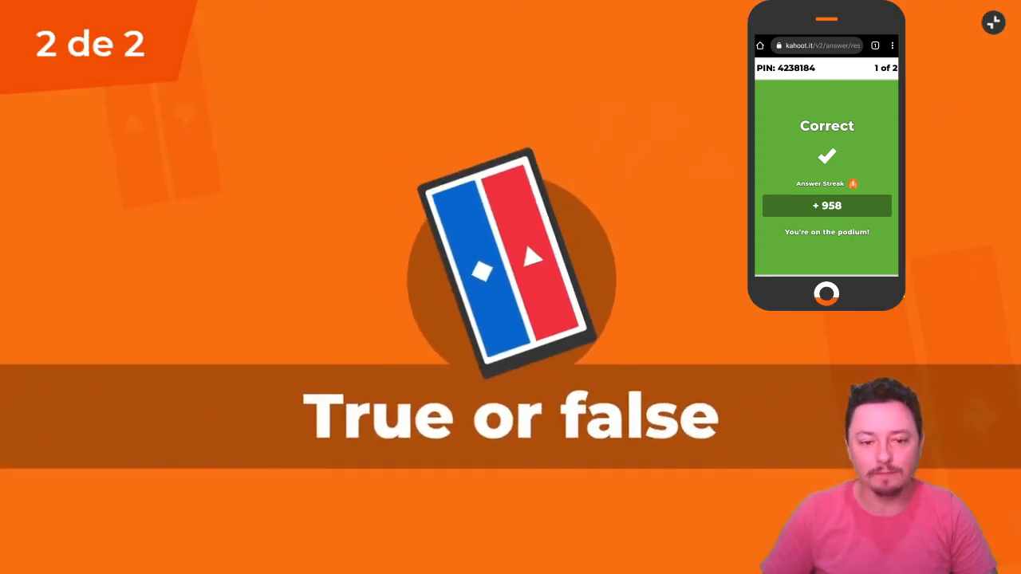